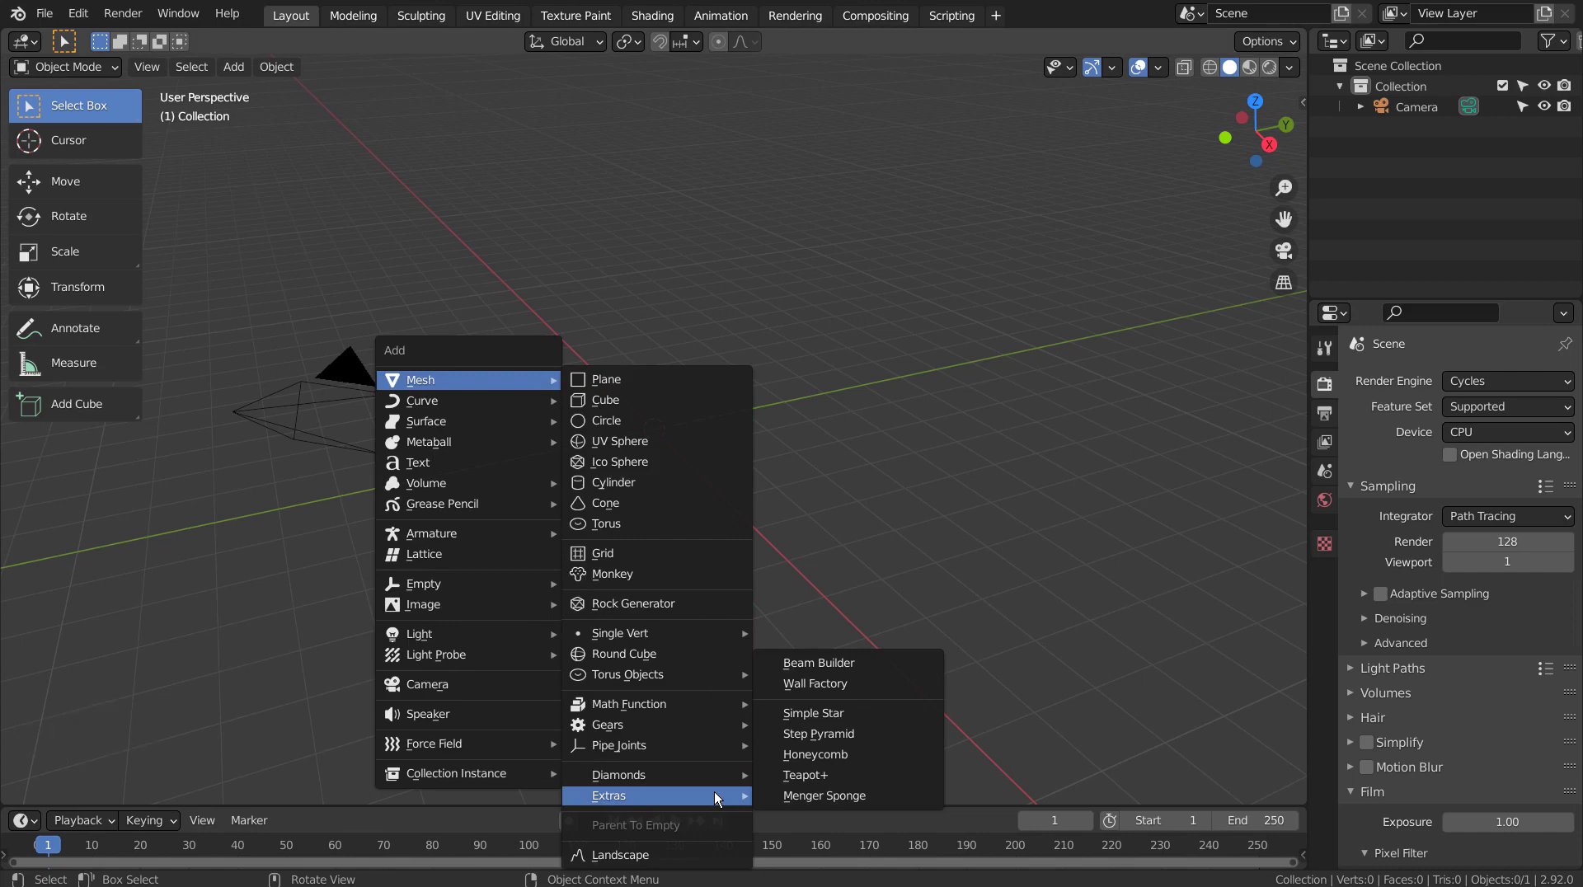
# Add a single rock with the Rock Generator and apply the Asteroid preset to it.
pyautogui.click(714, 606)
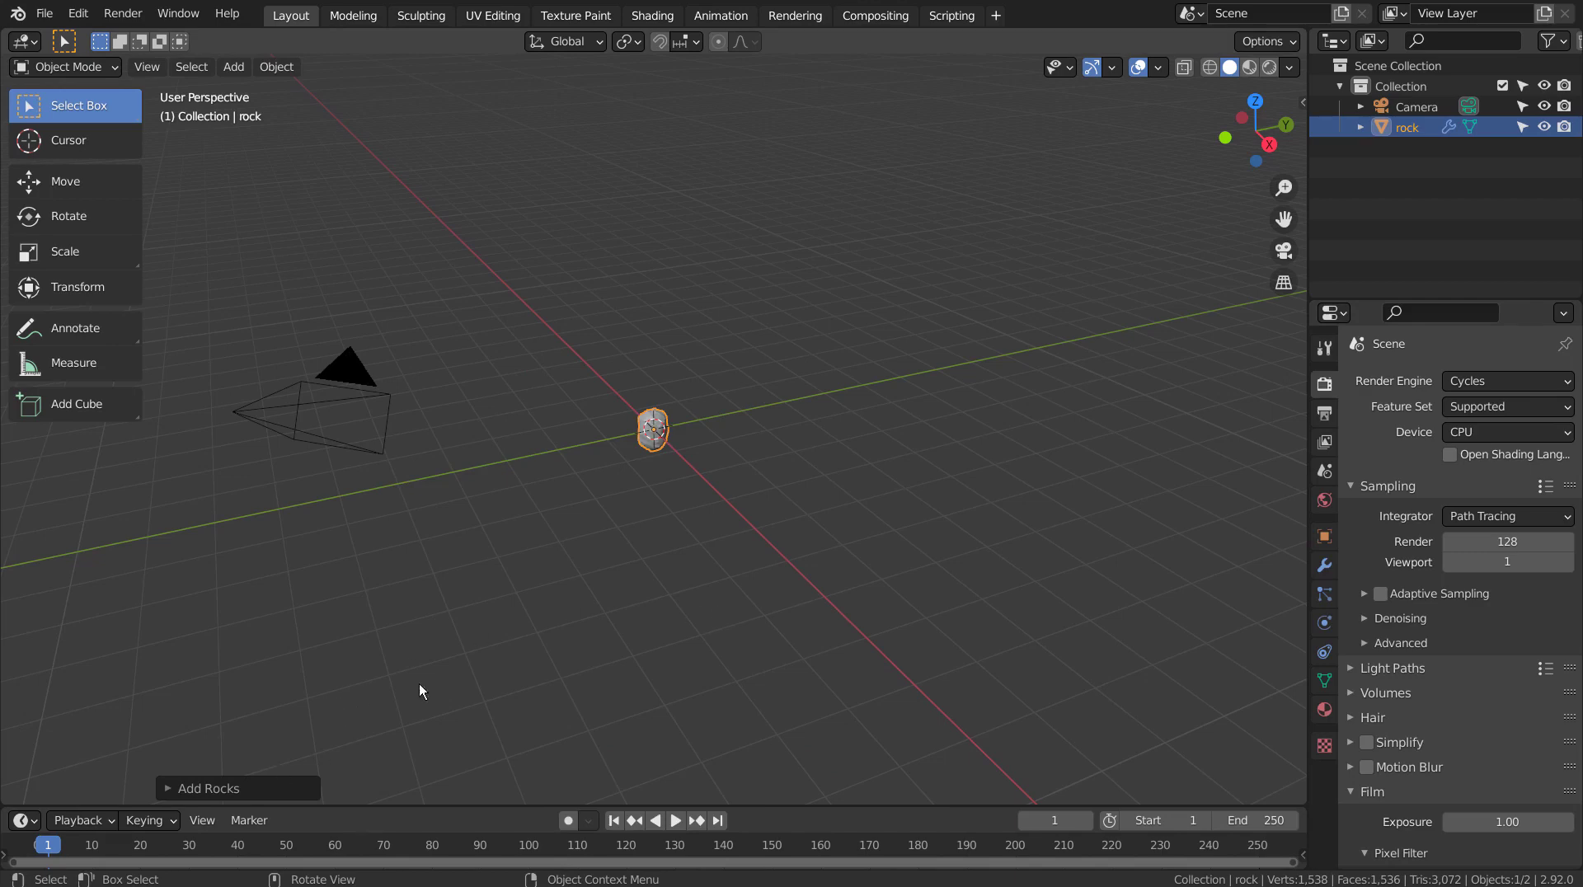
pyautogui.scroll(12, 784, 412)
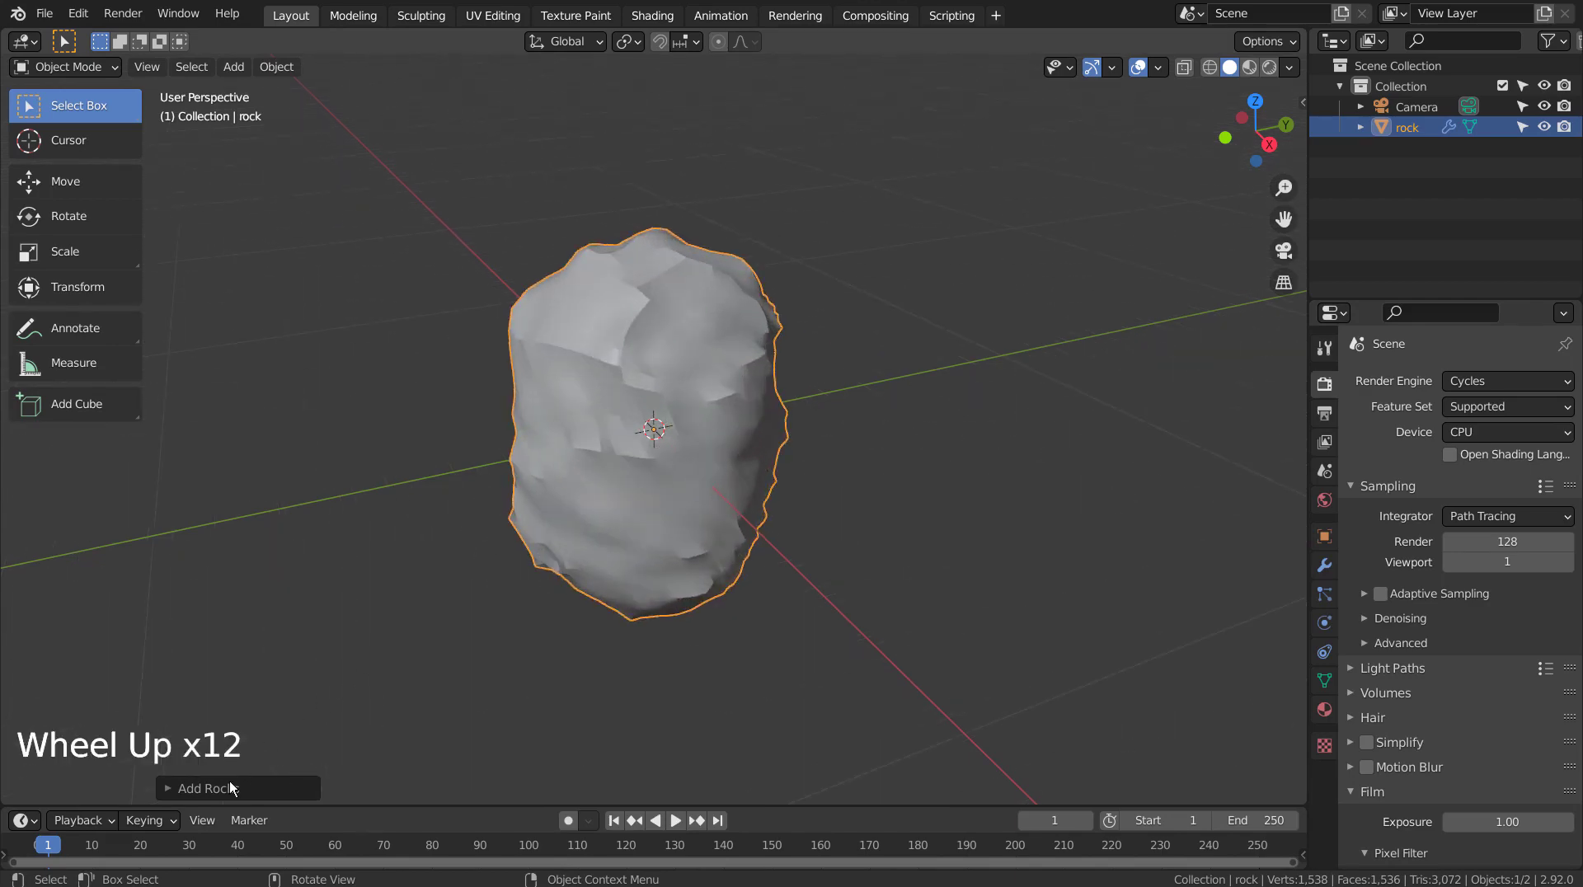
pyautogui.click(231, 789)
pyautogui.click(379, 773)
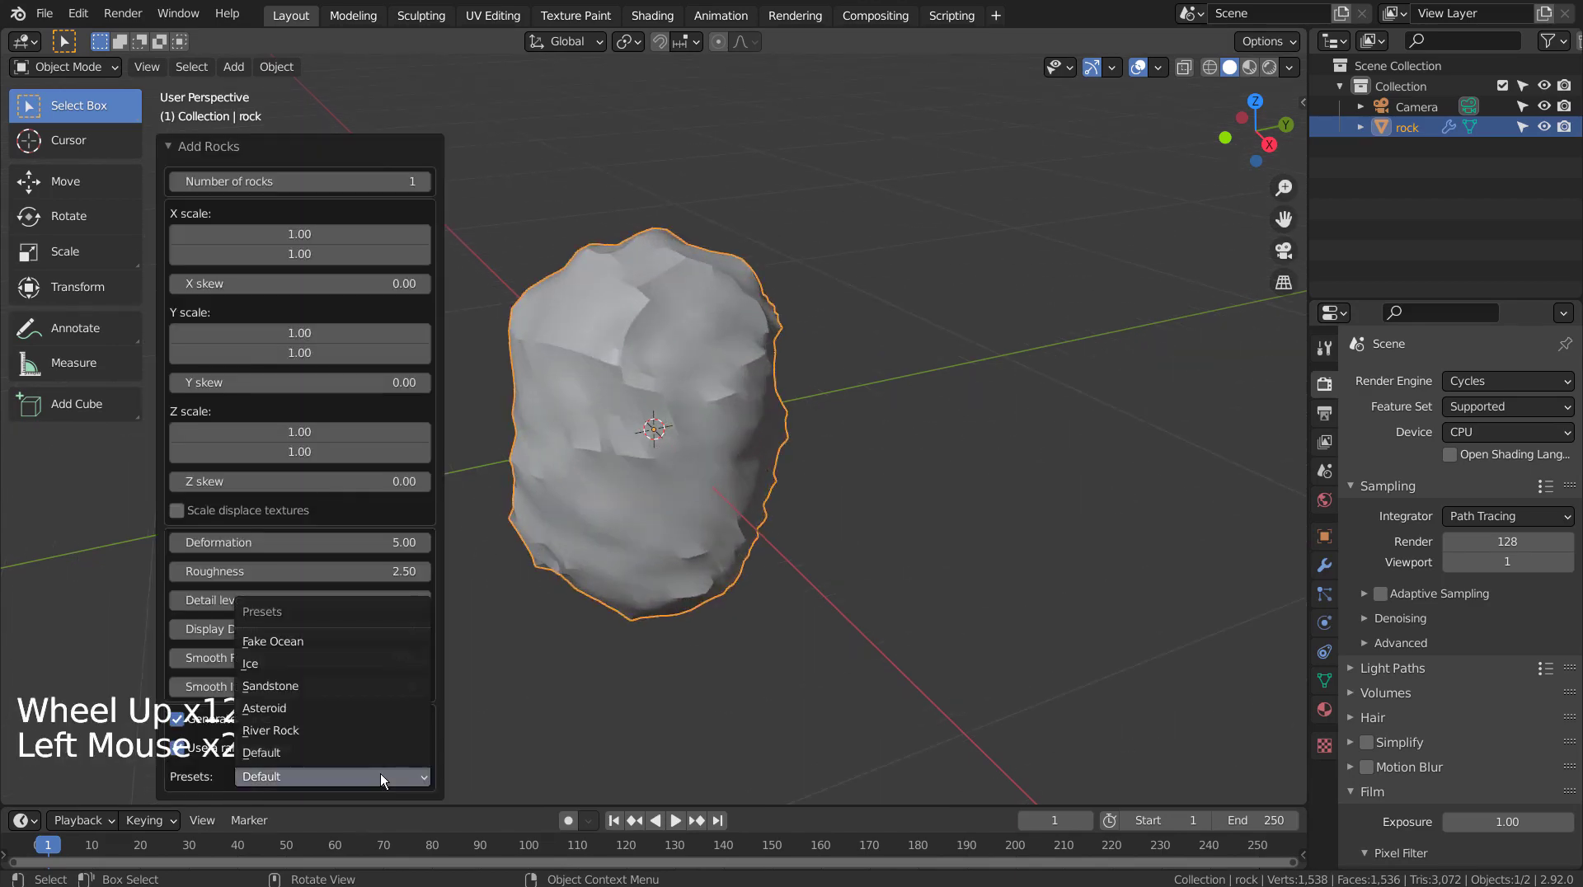
pyautogui.click(382, 711)
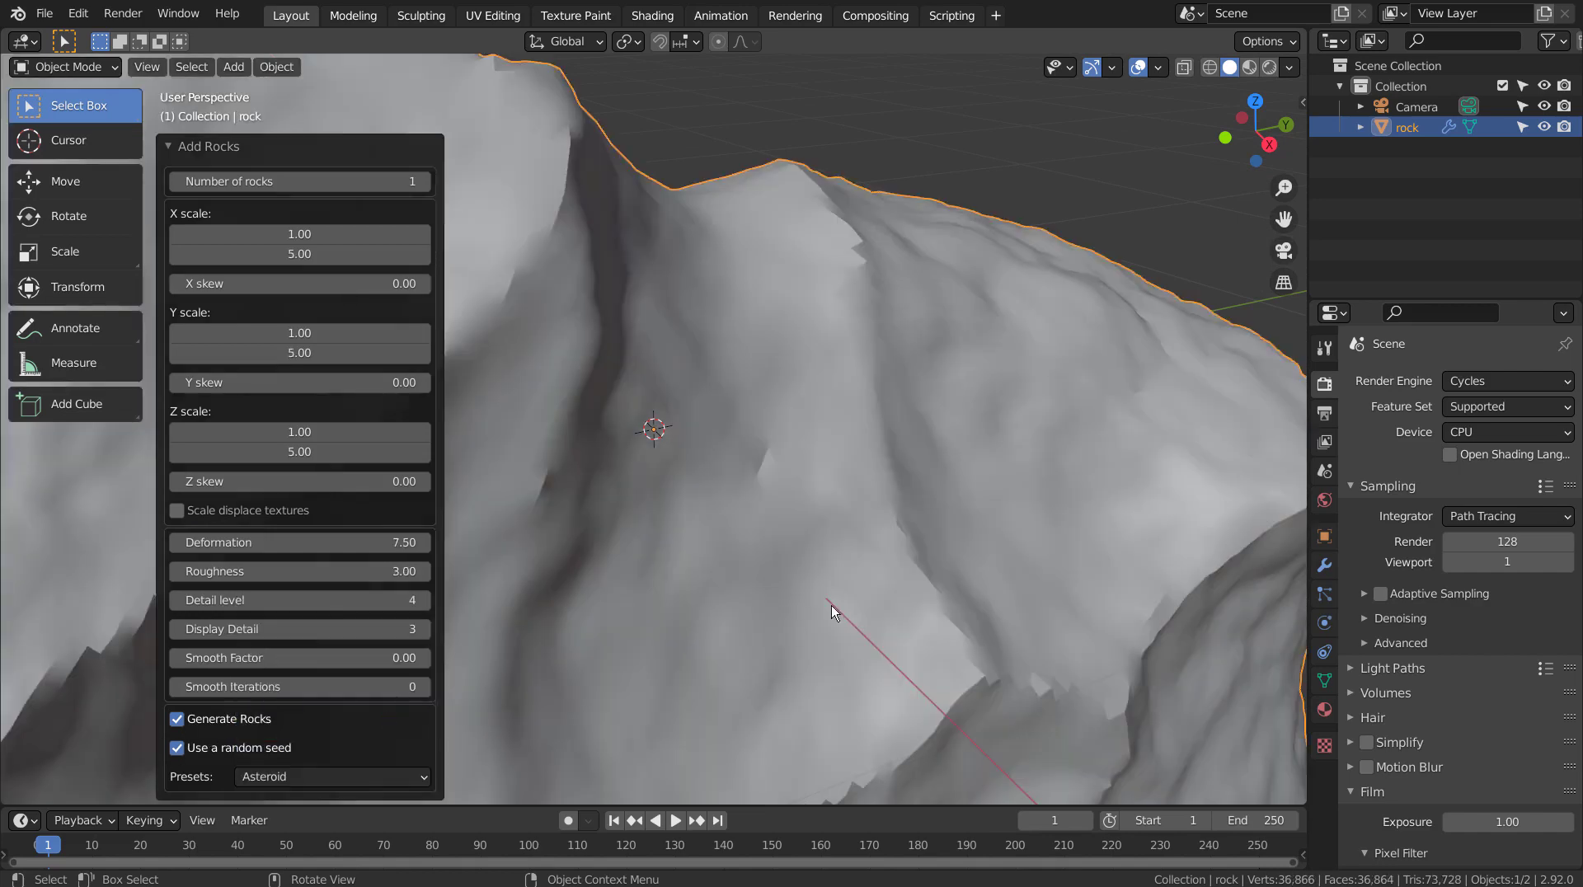
pyautogui.scroll(-8, 921, 521)
pyautogui.moveTo(921, 522); pyautogui.dragTo(739, 486, button='middle')
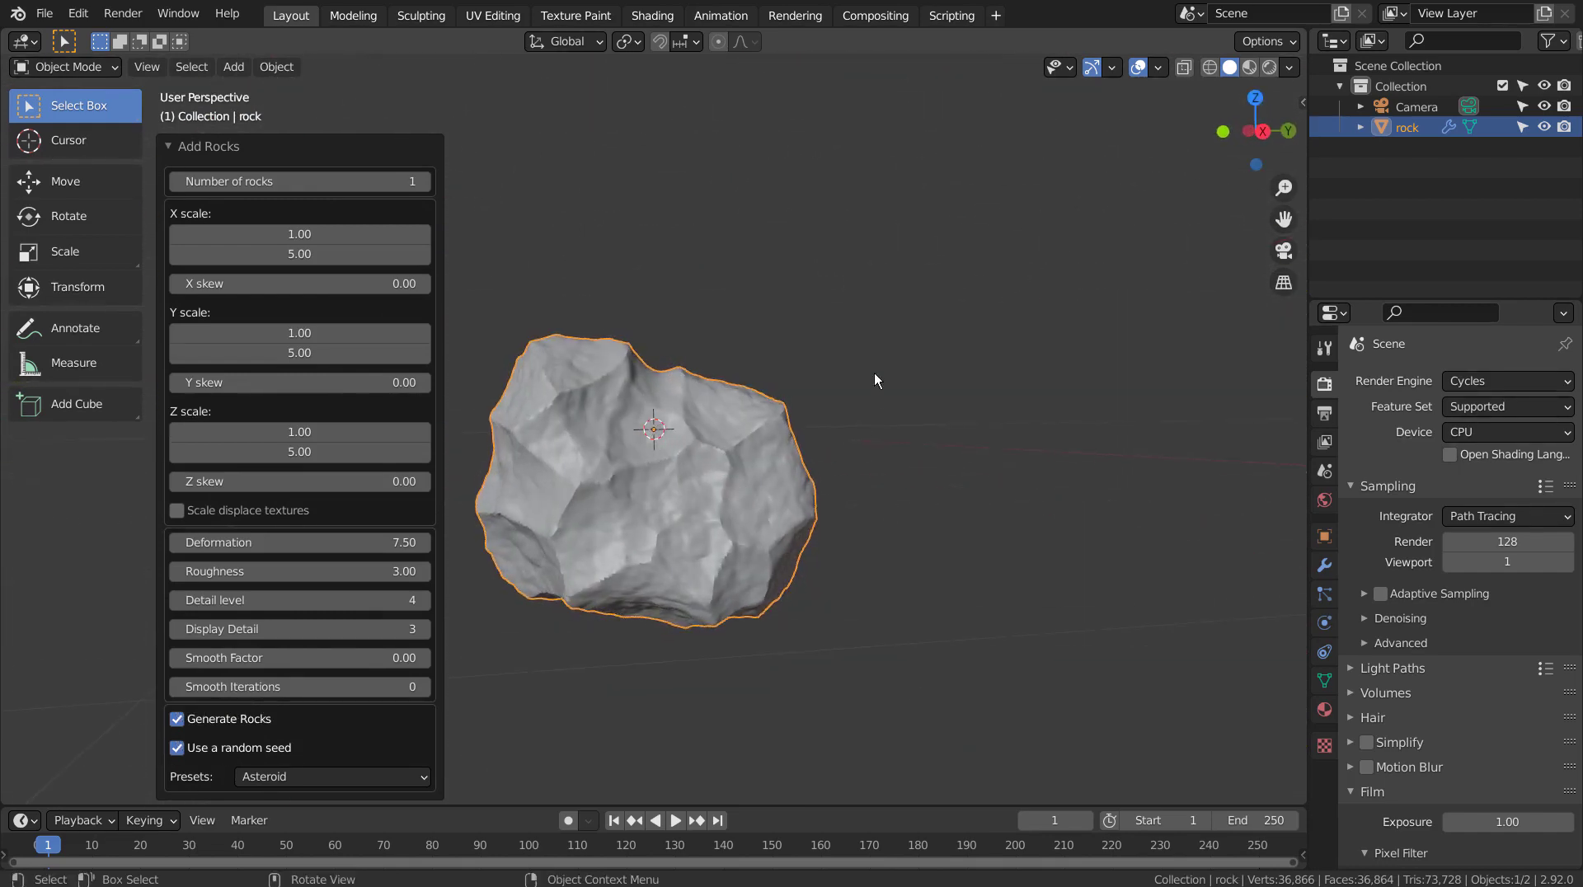
# In the Shading workspace, create a new material for the rock and set its base color to dark purple.
pyautogui.click(652, 15)
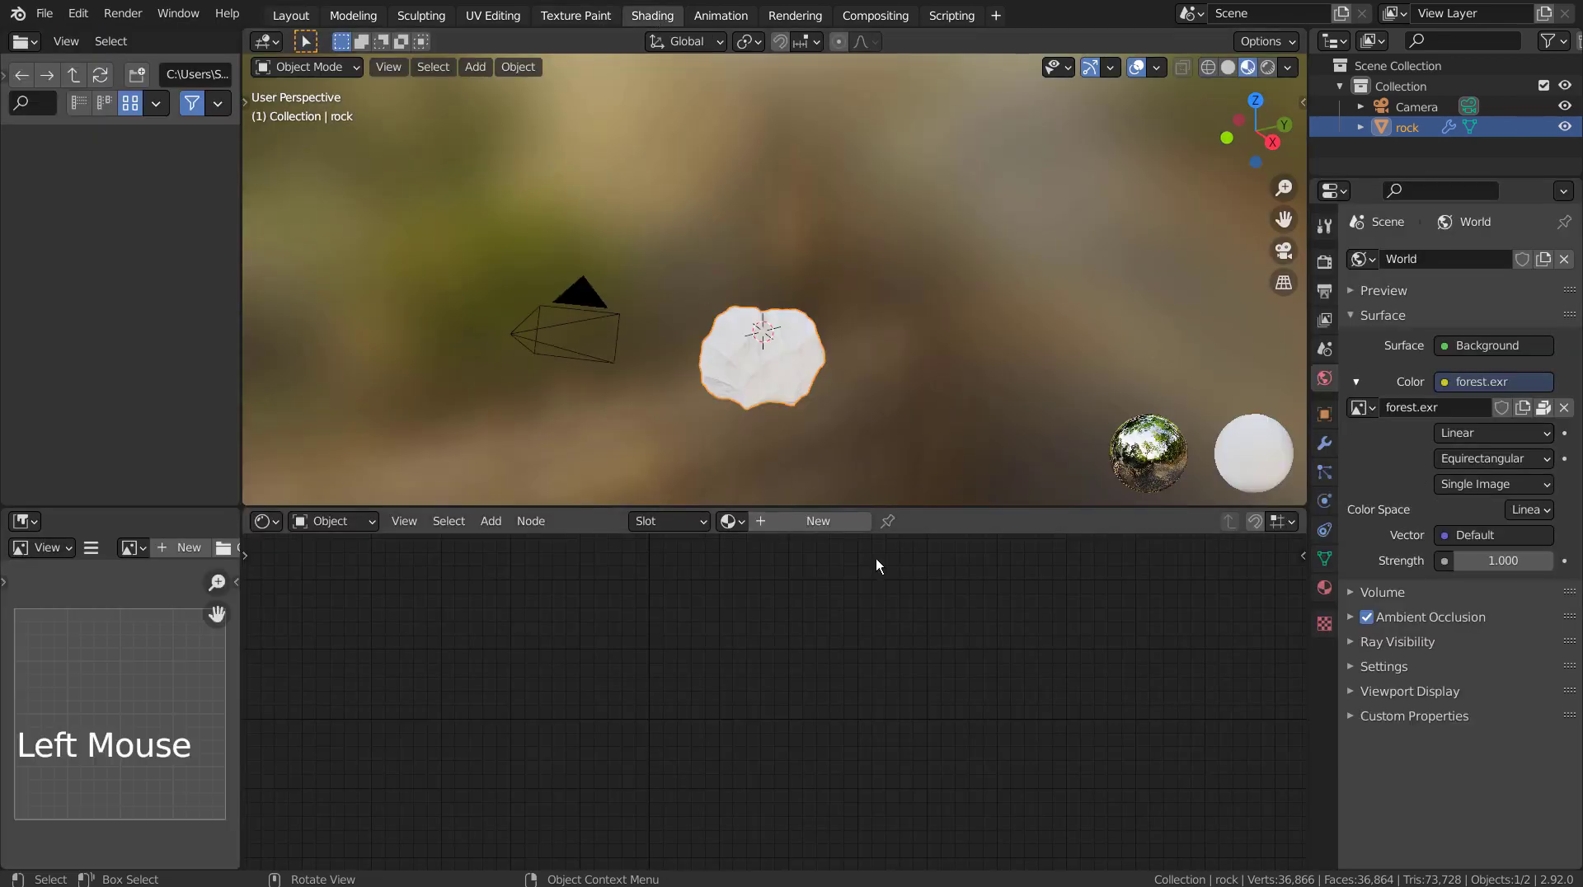
pyautogui.click(838, 521)
pyautogui.scroll(5, 828, 408)
pyautogui.keyDown('shift'); pyautogui.moveTo(834, 421); pyautogui.dragTo(858, 325, button='middle'); pyautogui.keyUp('shift')
pyautogui.scroll(4, 834, 196)
pyautogui.moveTo(824, 239); pyautogui.dragTo(791, 272, button='middle')
pyautogui.click(778, 589)
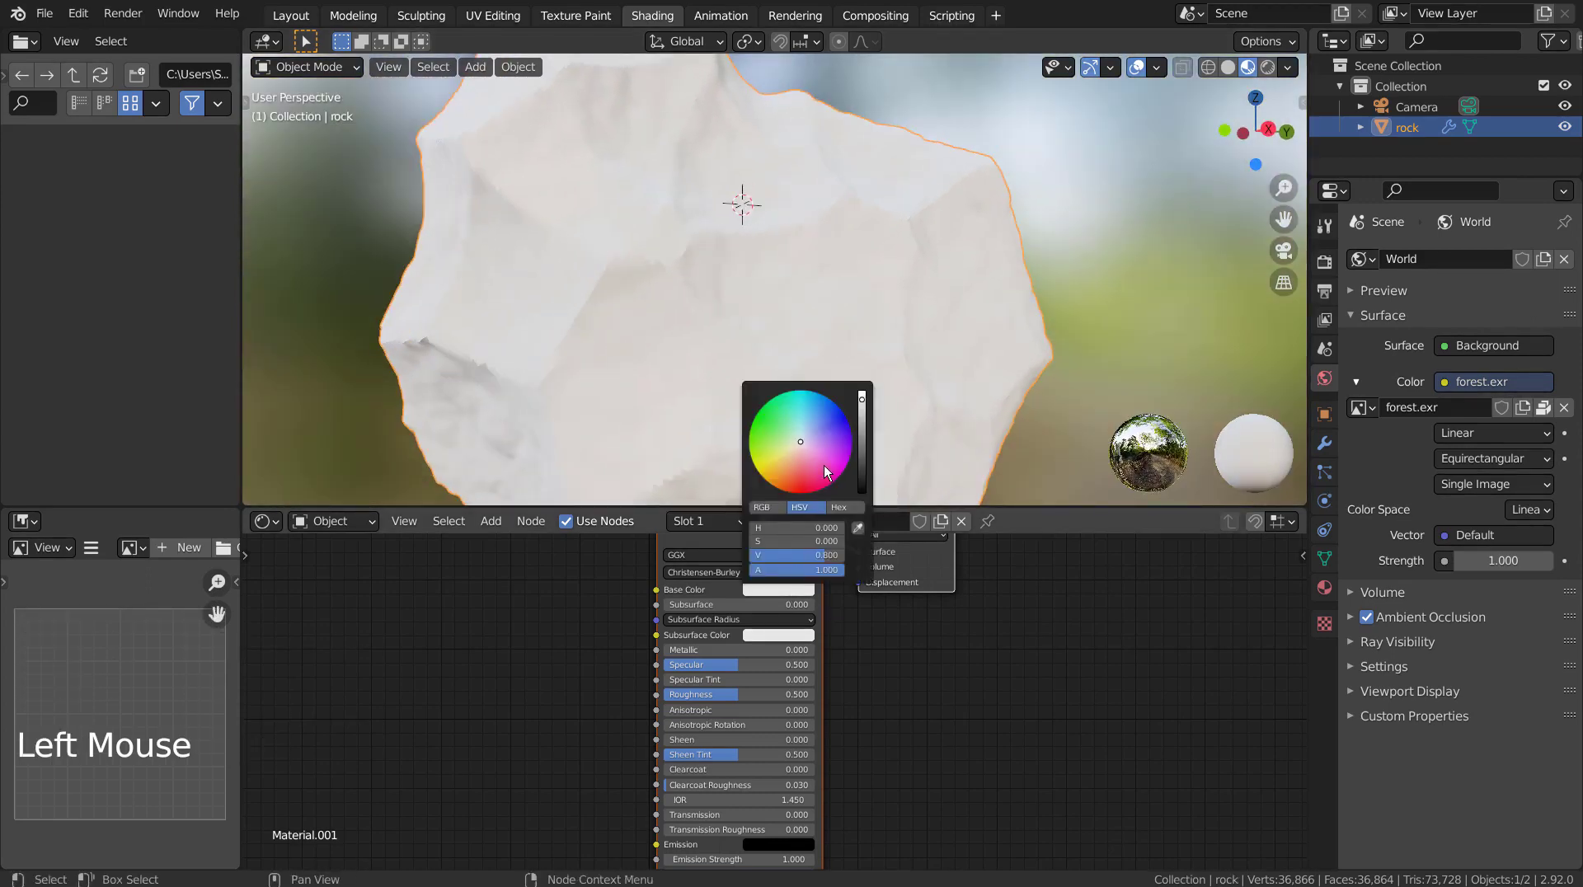
pyautogui.moveTo(824, 465); pyautogui.dragTo(862, 441)
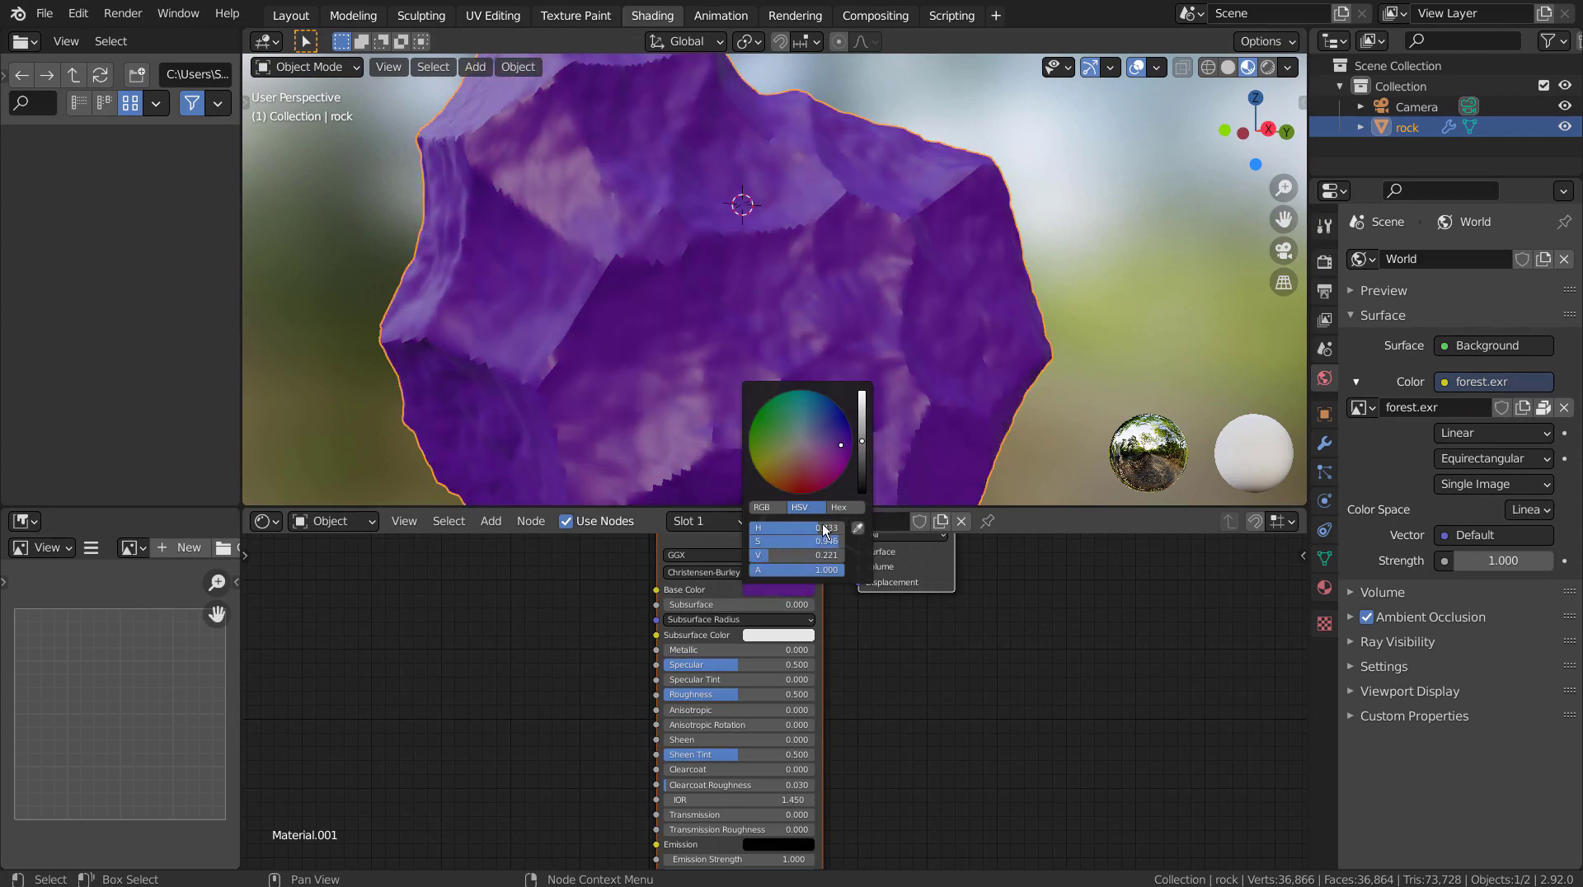
# Set the material's subsurface color to bright blue and its Subsurface amount to 0.498.
pyautogui.scroll(7, 710, 605)
pyautogui.keyDown('shift'); pyautogui.moveTo(731, 606); pyautogui.dragTo(745, 713, button='middle'); pyautogui.keyUp('shift')
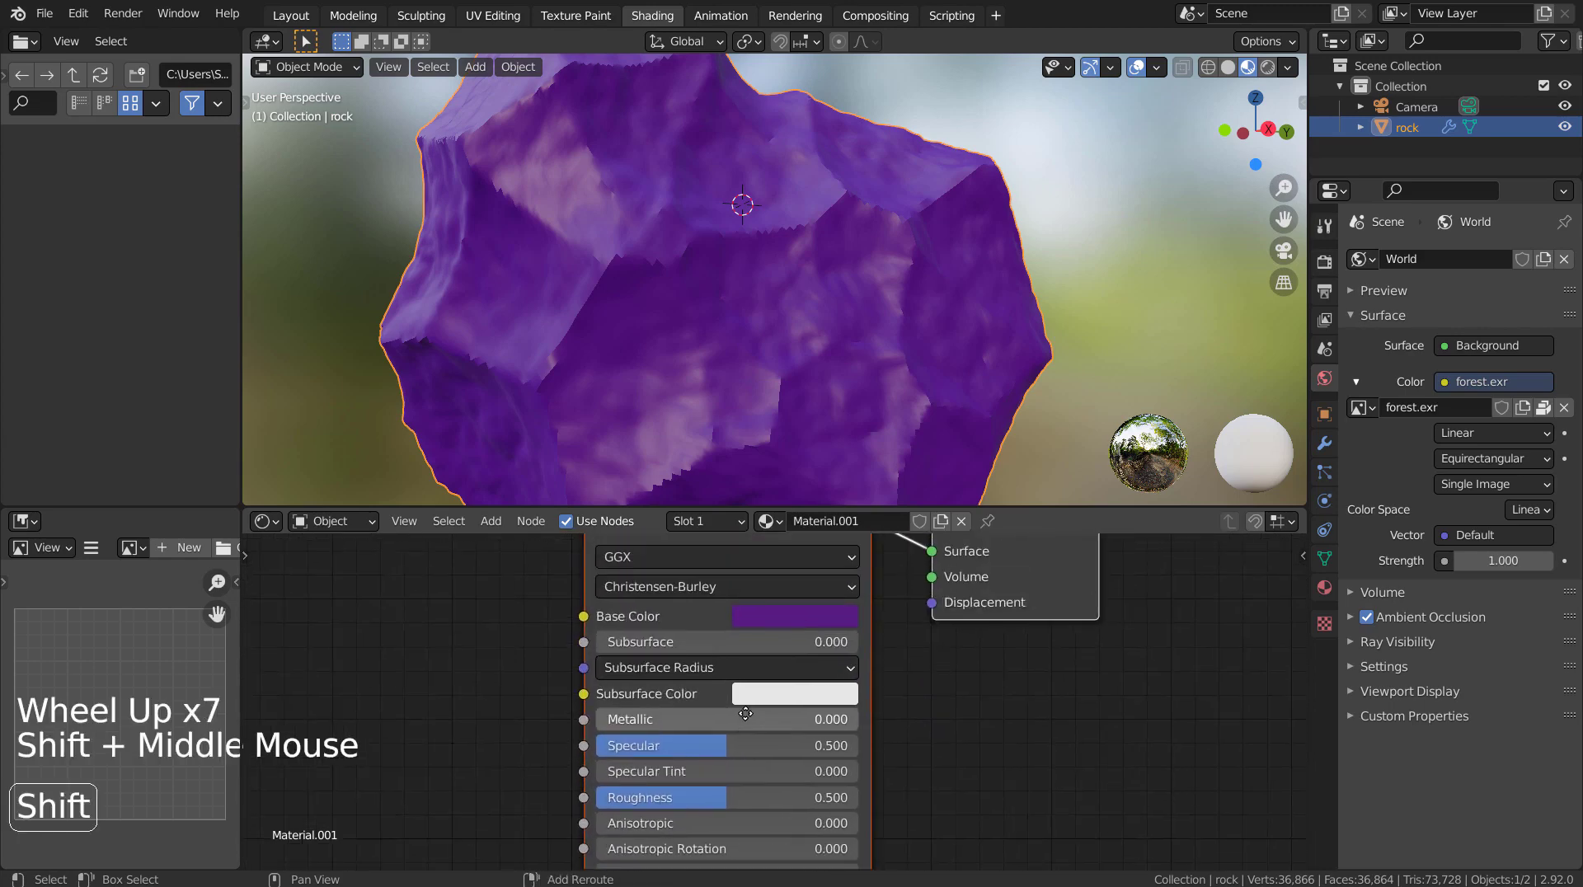
pyautogui.click(772, 696)
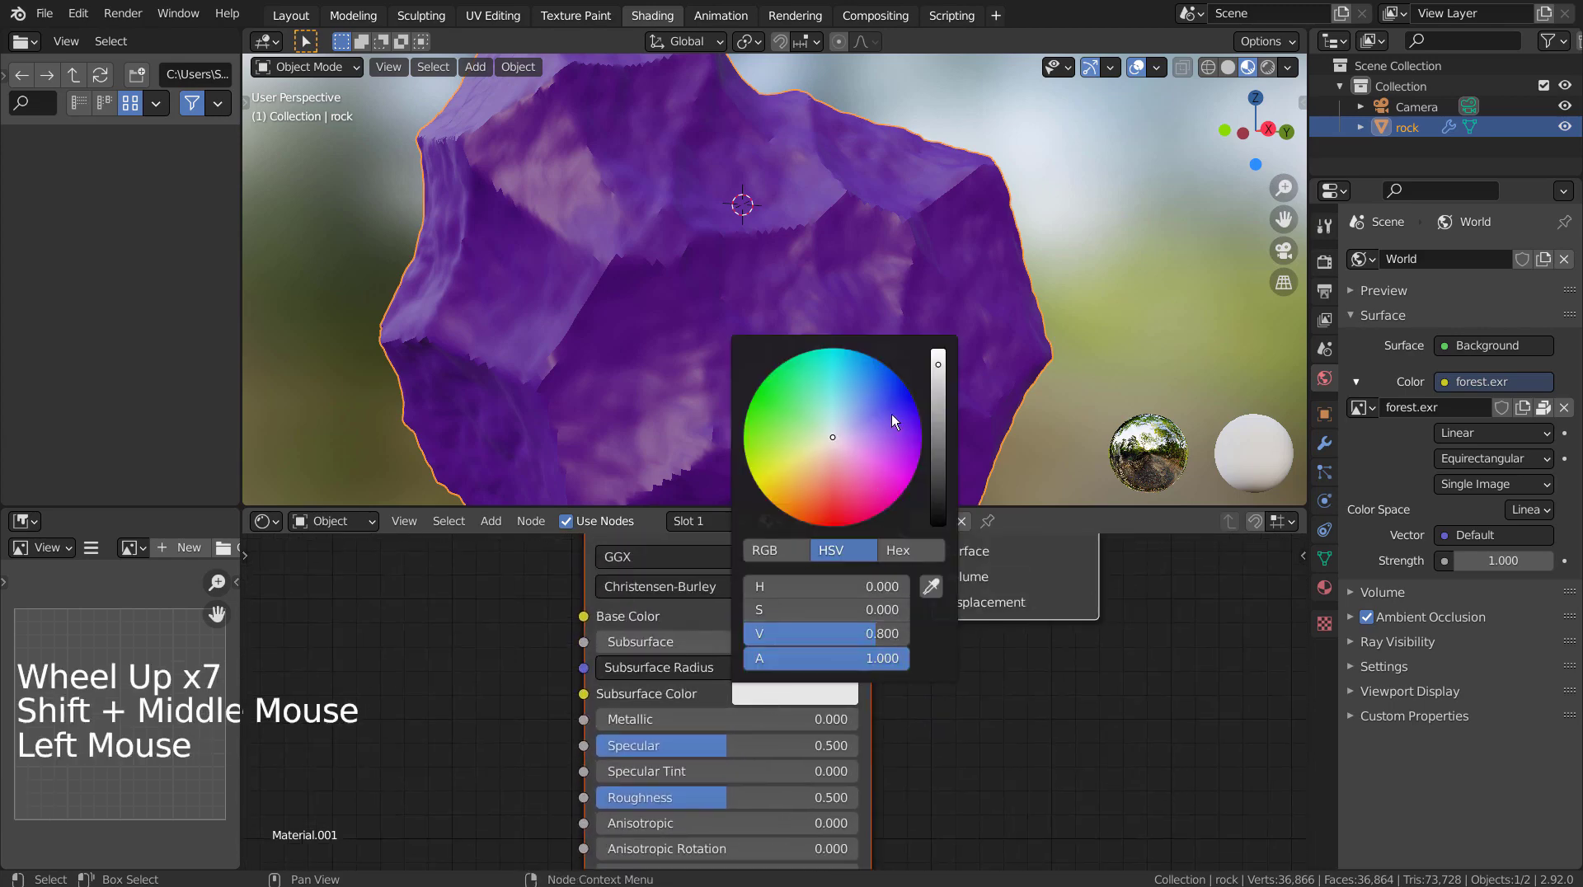
pyautogui.moveTo(887, 376); pyautogui.dragTo(877, 390)
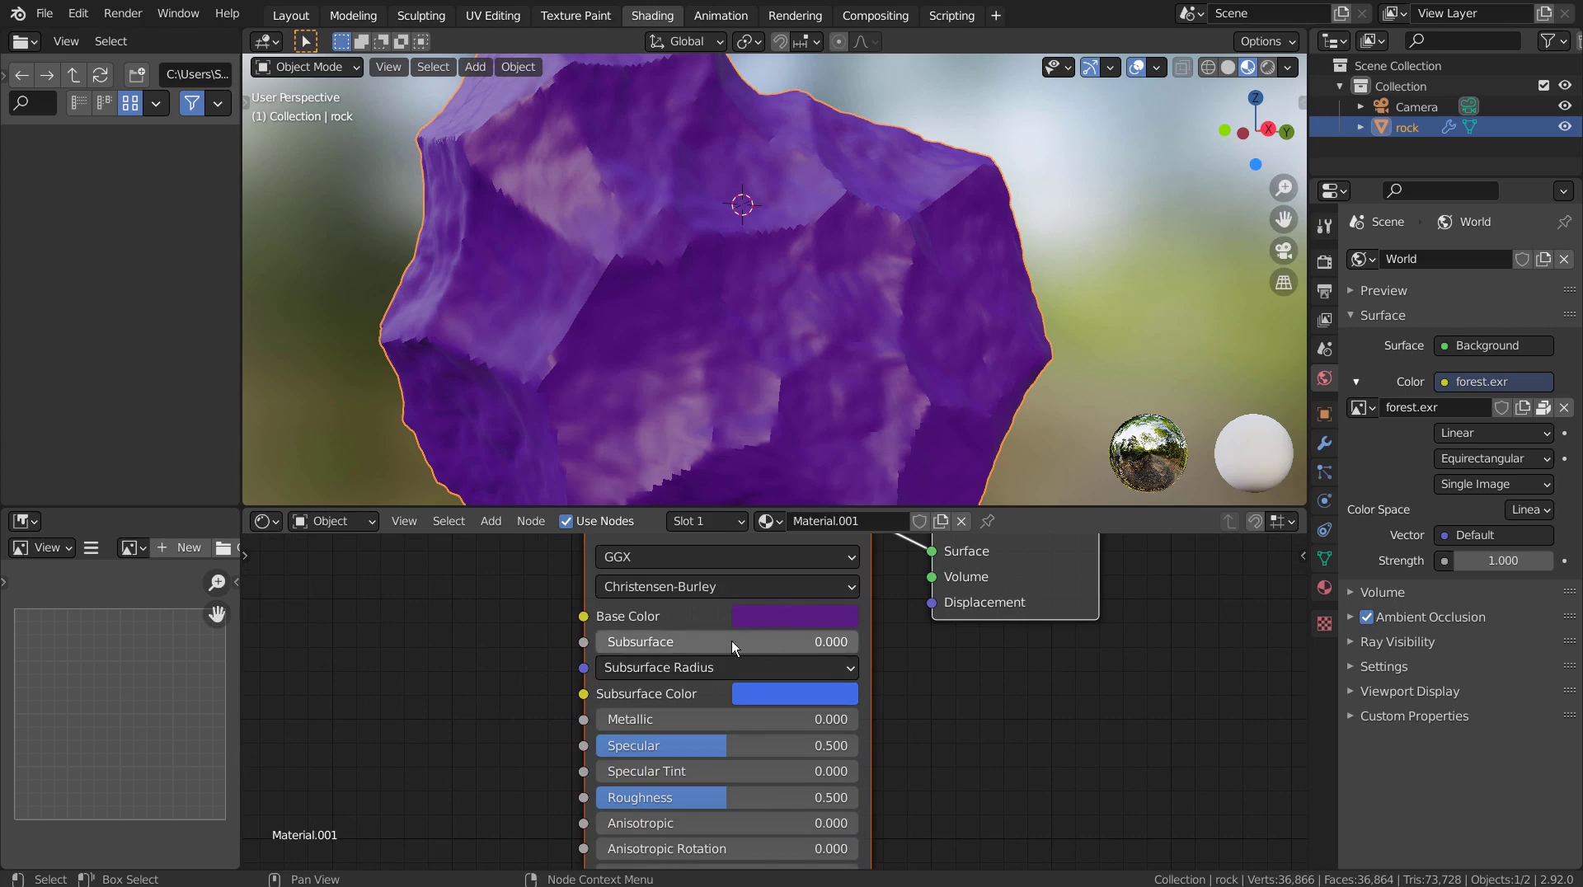
pyautogui.moveTo(730, 641)
pyautogui.mouseDown()
pyautogui.moveTo(780, 640)
pyautogui.moveTo(759, 640)
pyautogui.mouseUp()
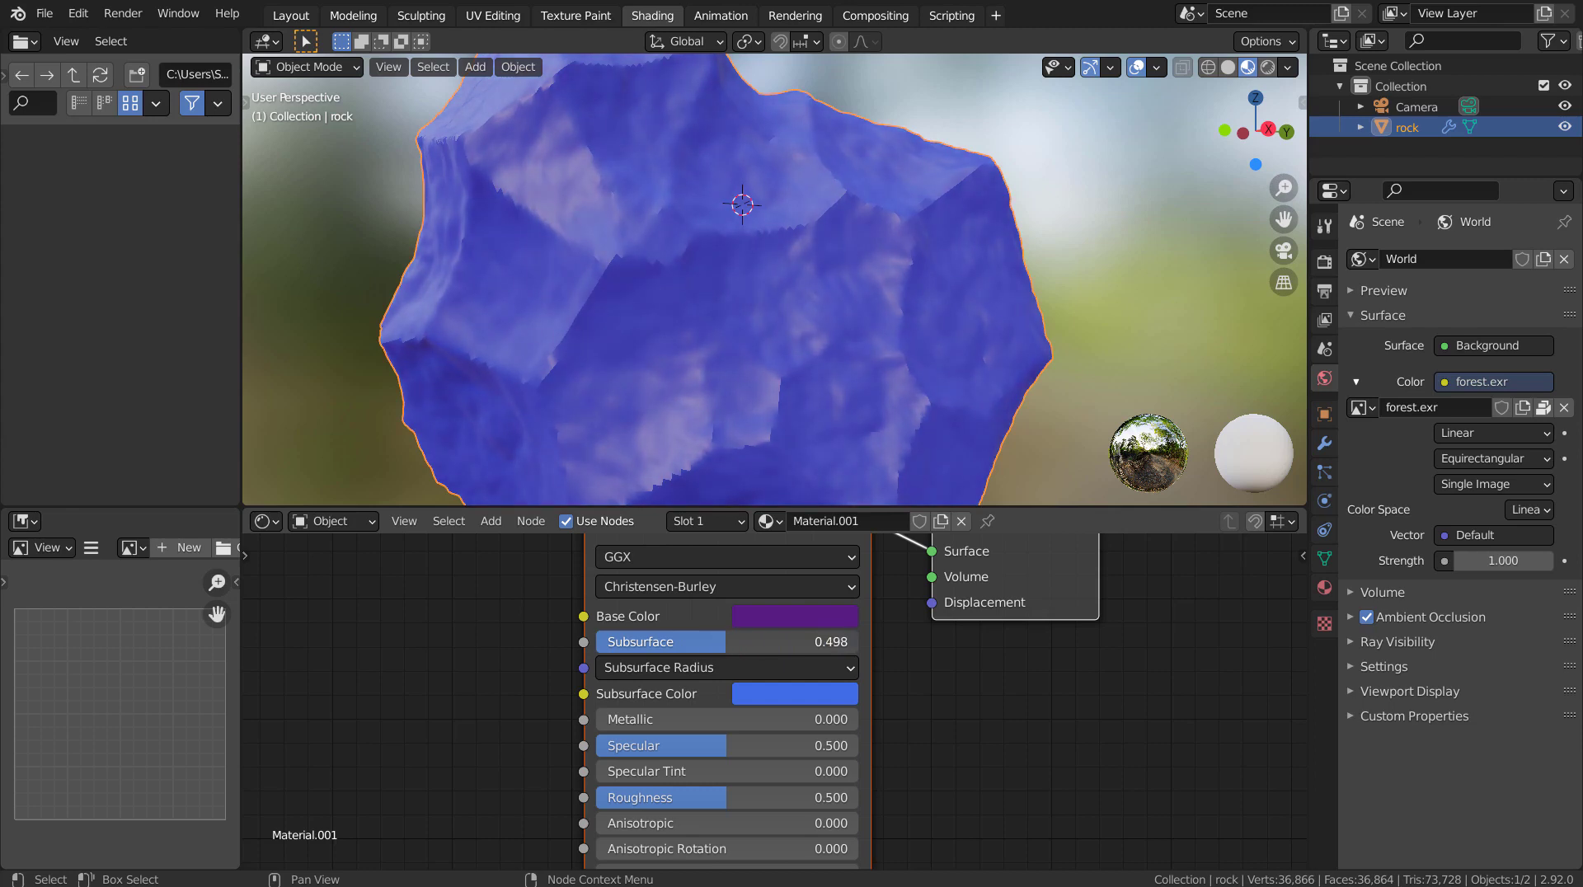
# Change the rock material's base color to a dark brown.
pyautogui.click(780, 620)
pyautogui.click(807, 404)
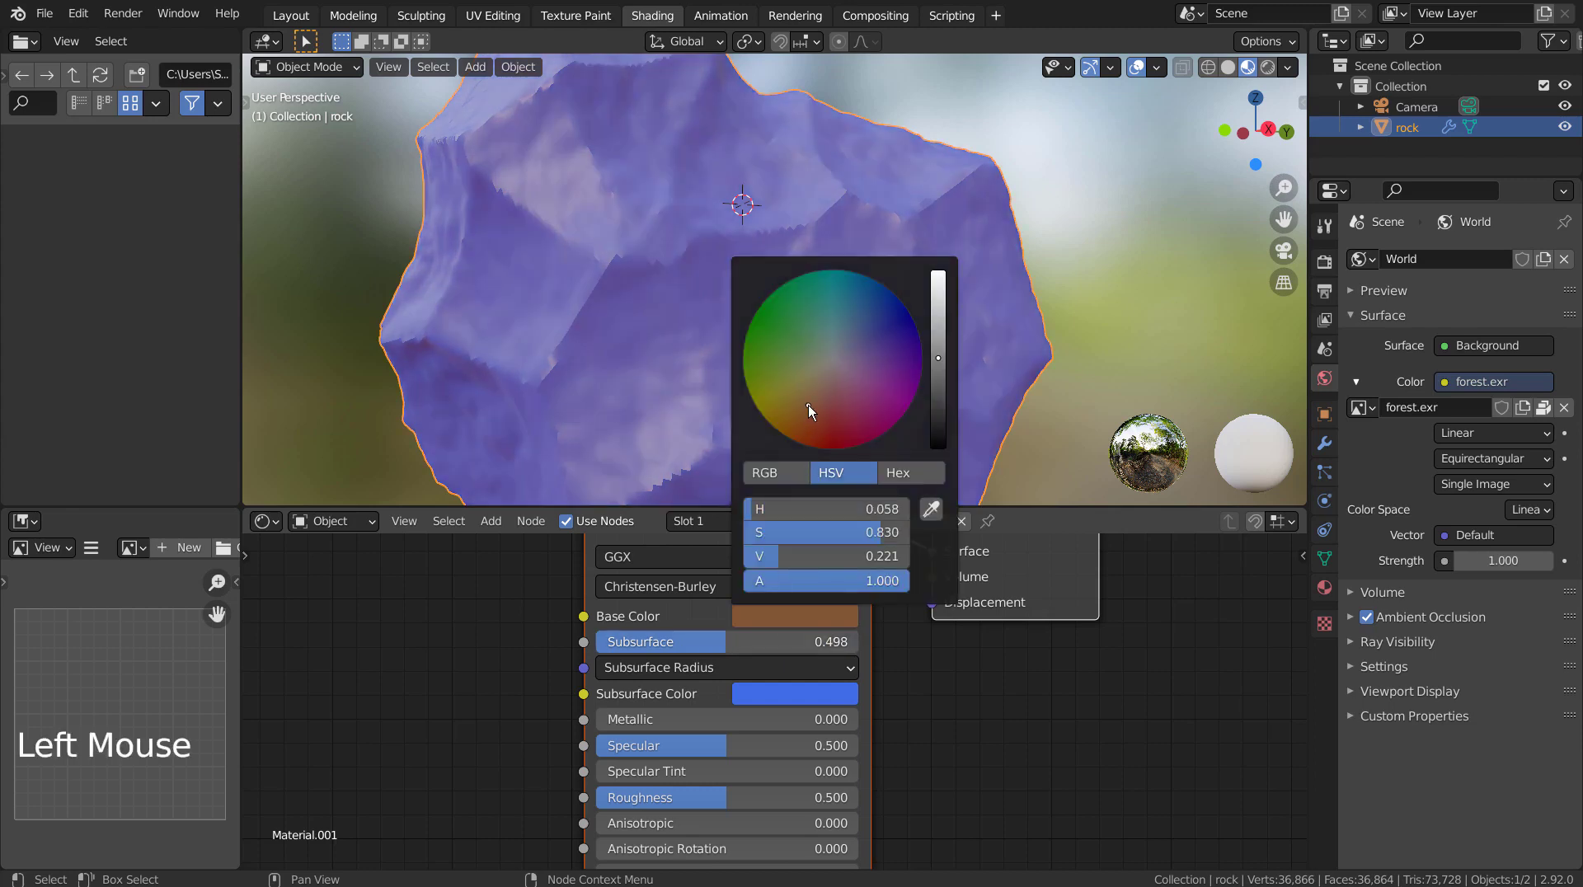
pyautogui.moveTo(939, 394)
pyautogui.mouseDown()
pyautogui.moveTo(938, 297)
pyautogui.moveTo(938, 400)
pyautogui.mouseUp()
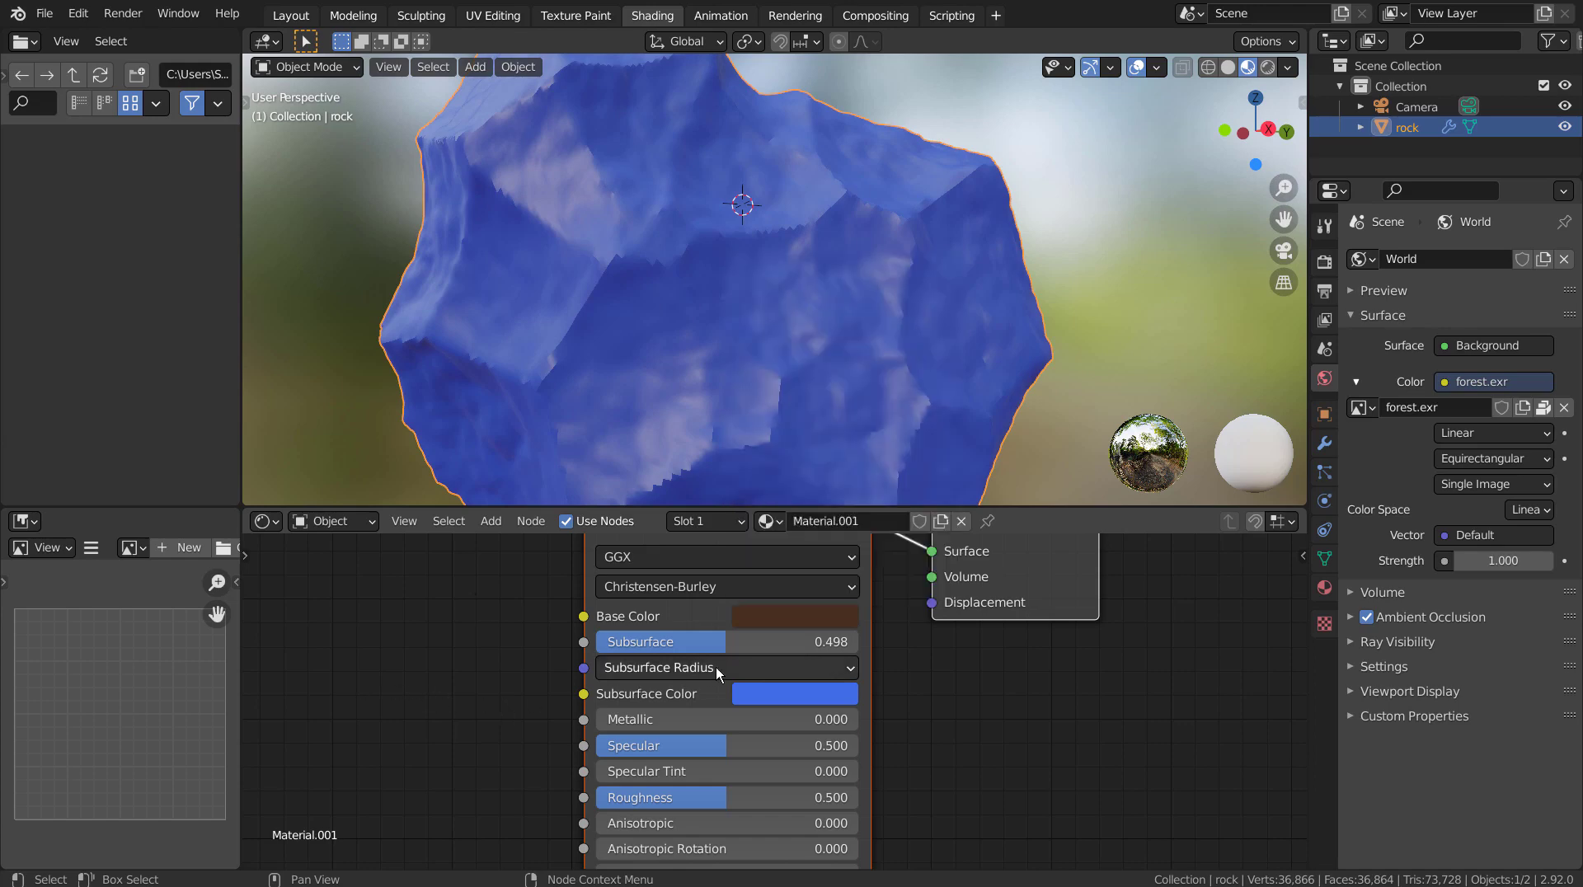
# Set the material's Subsurface amount to 0.560 and change its subsurface color to purple.
pyautogui.click(792, 642)
pyautogui.moveTo(755, 642)
pyautogui.mouseDown()
pyautogui.moveTo(834, 642)
pyautogui.moveTo(684, 642)
pyautogui.moveTo(756, 642)
pyautogui.mouseUp()
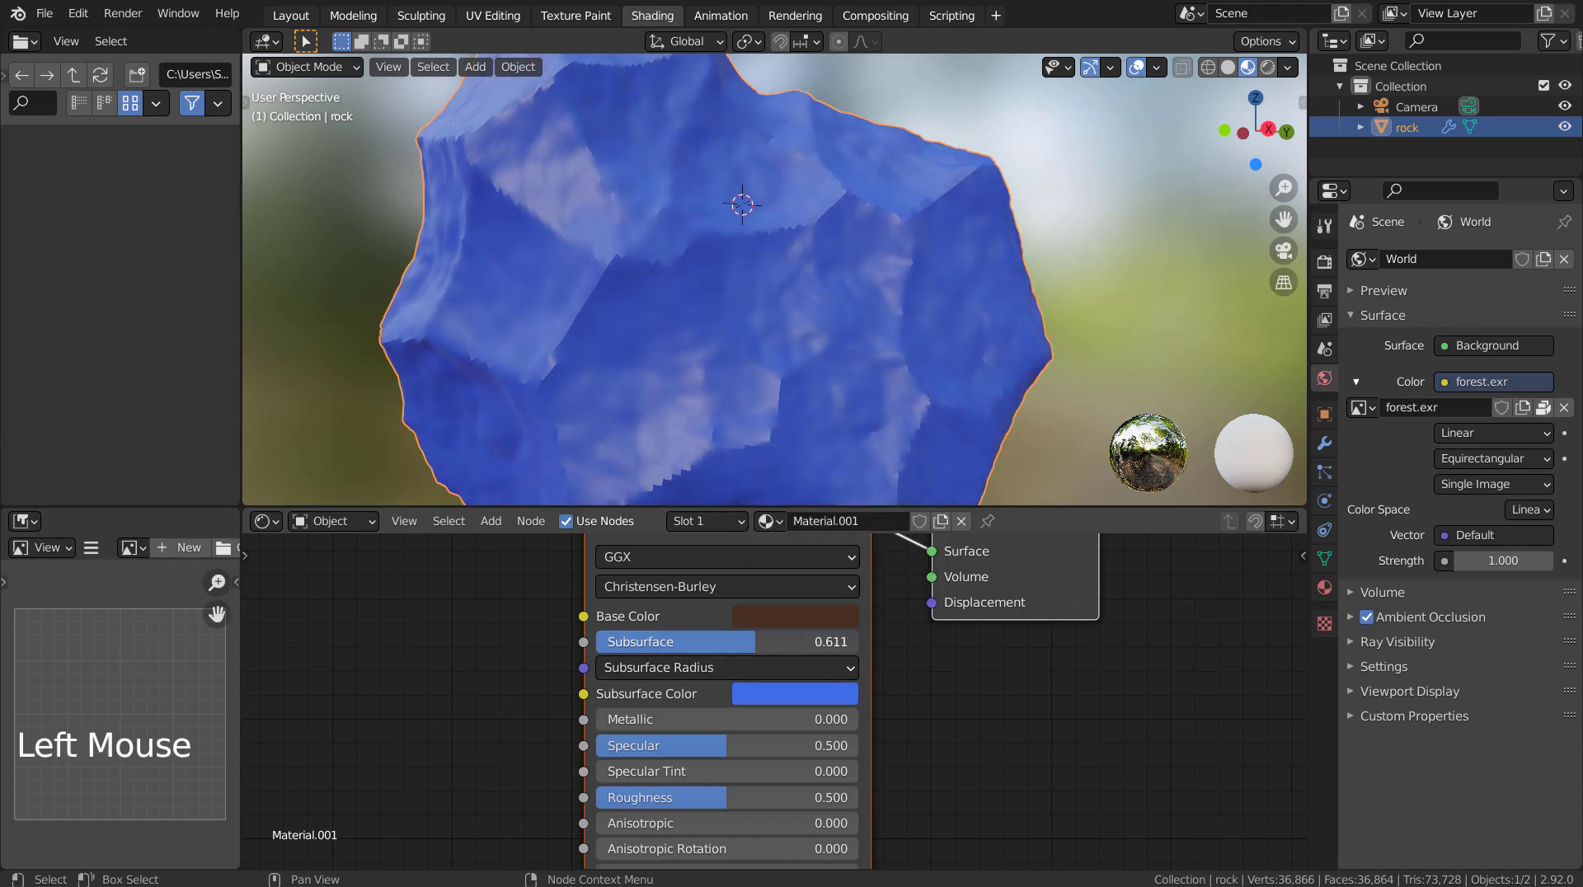
pyautogui.click(765, 692)
pyautogui.moveTo(818, 482)
pyautogui.mouseDown()
pyautogui.moveTo(819, 462)
pyautogui.moveTo(884, 435)
pyautogui.moveTo(856, 435)
pyautogui.moveTo(883, 434)
pyautogui.mouseUp()
pyautogui.click(873, 425)
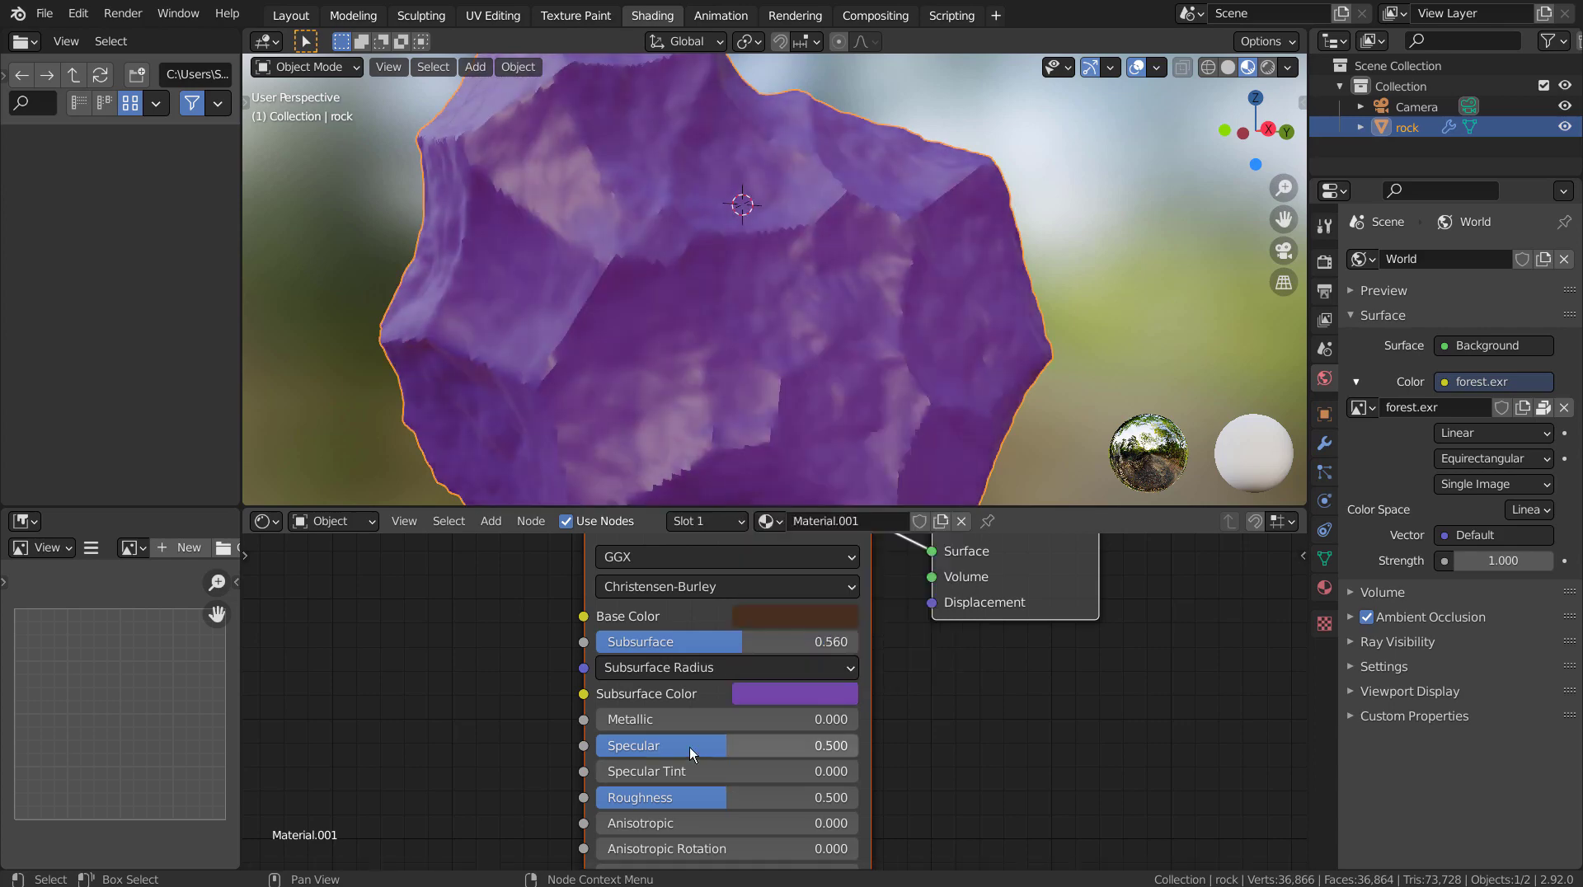
# Lower the material's Roughness to 0.089 and check the rock's glossy surface in material preview shading.
pyautogui.moveTo(714, 798); pyautogui.dragTo(612, 798)
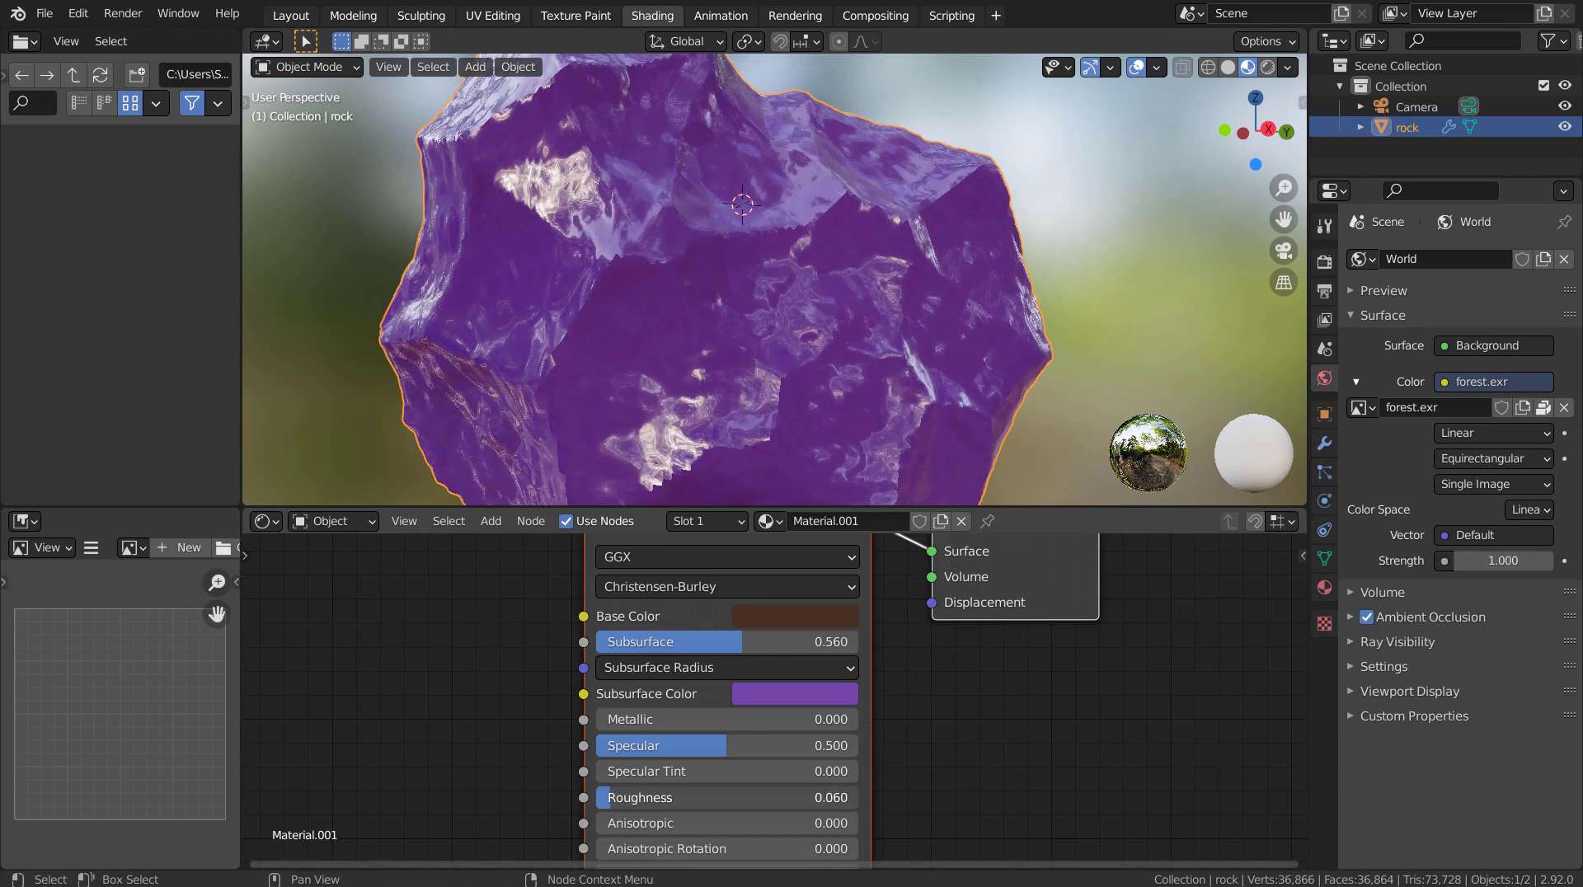
pyautogui.moveTo(767, 308); pyautogui.dragTo(971, 394, button='middle')
pyautogui.scroll(-2, 762, 274)
pyautogui.moveTo(847, 382); pyautogui.dragTo(592, 333, button='middle')
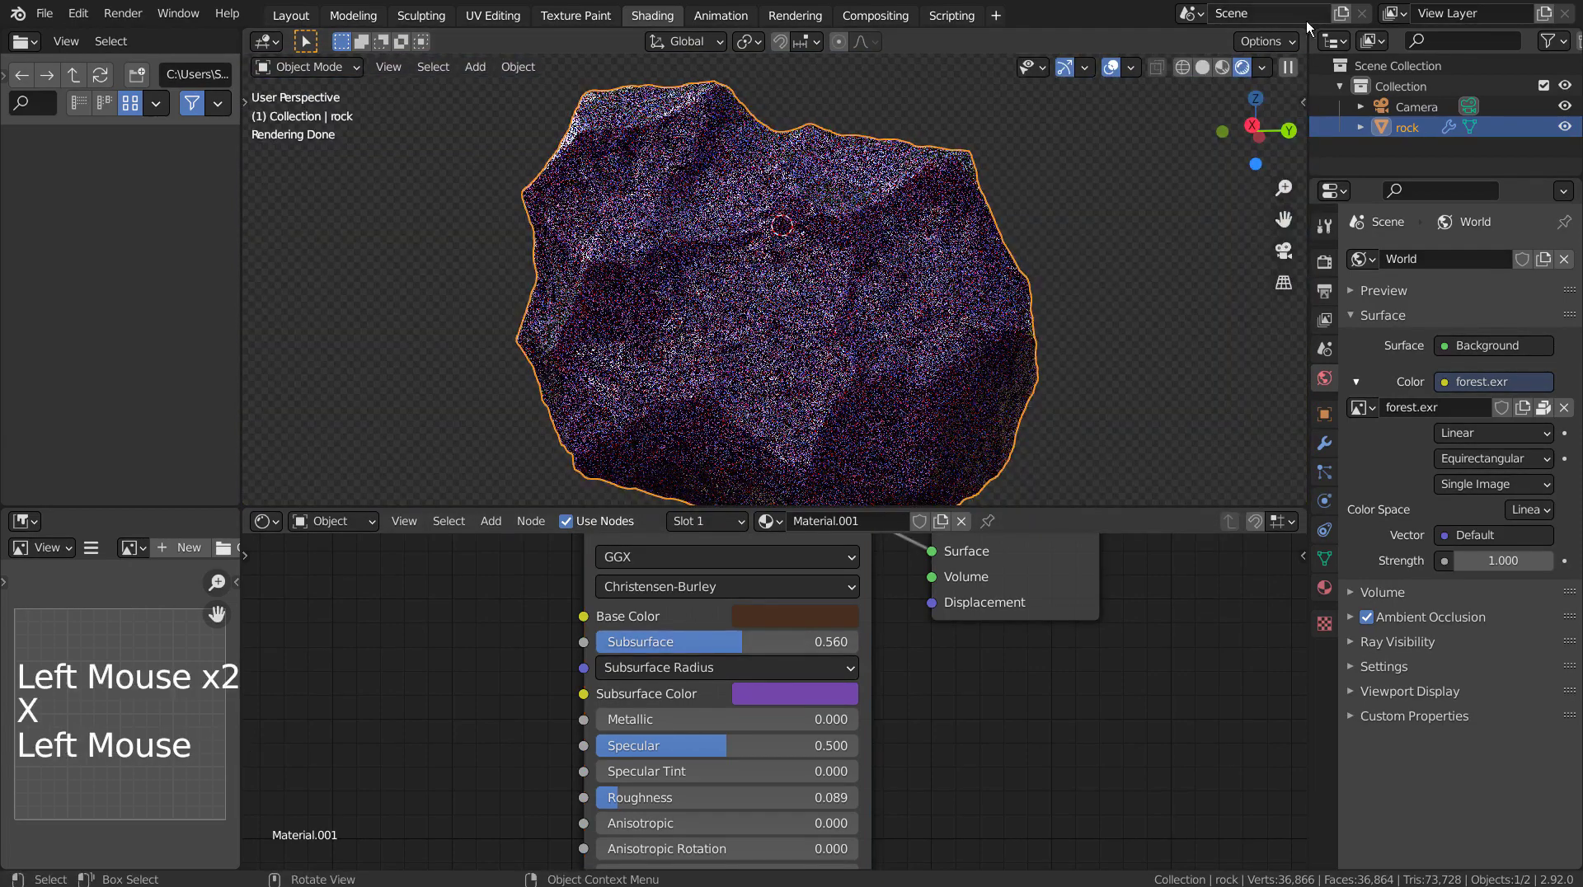
pyautogui.click(1223, 67)
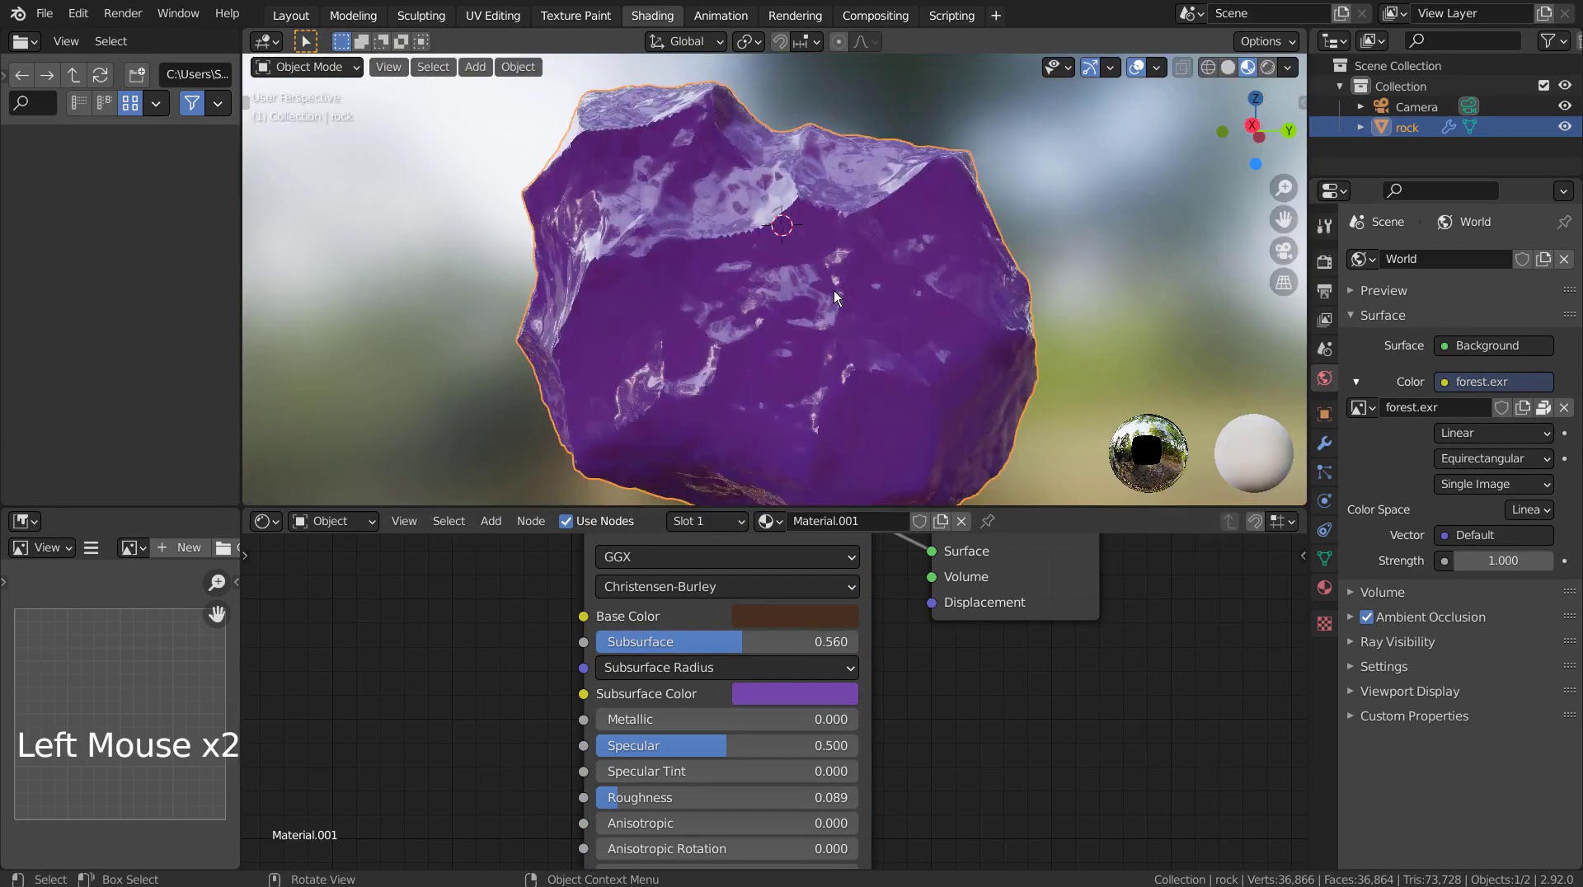
pyautogui.scroll(1, 833, 290)
pyautogui.moveTo(832, 290); pyautogui.dragTo(868, 294, button='middle')
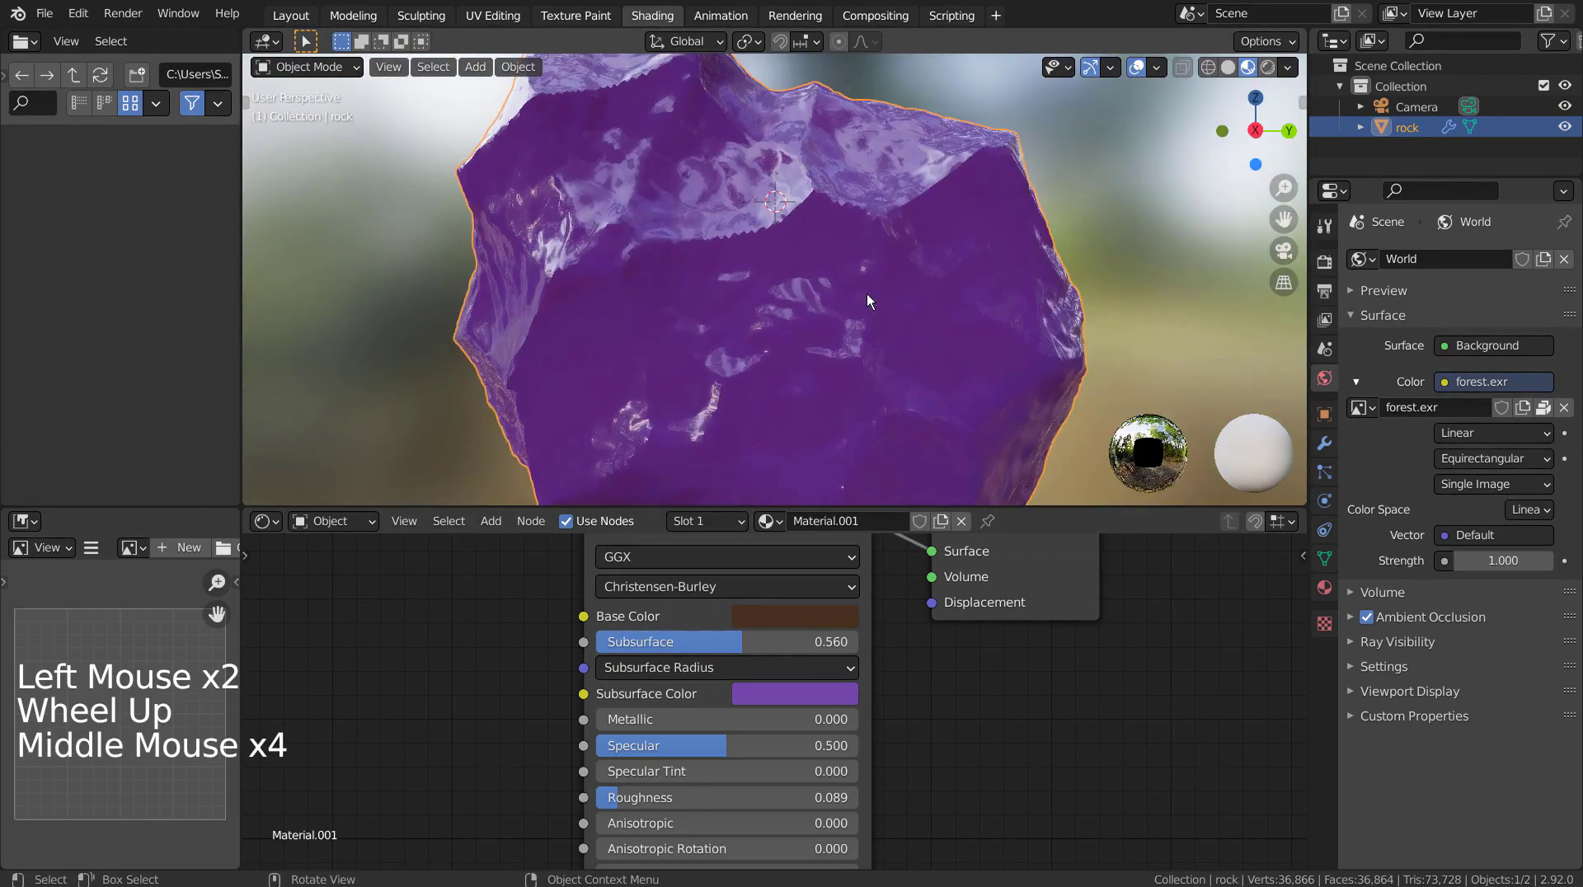
pyautogui.scroll(-8, 820, 262)
# Return to the Layout workspace and add a point light to the scene.
pyautogui.click(291, 15)
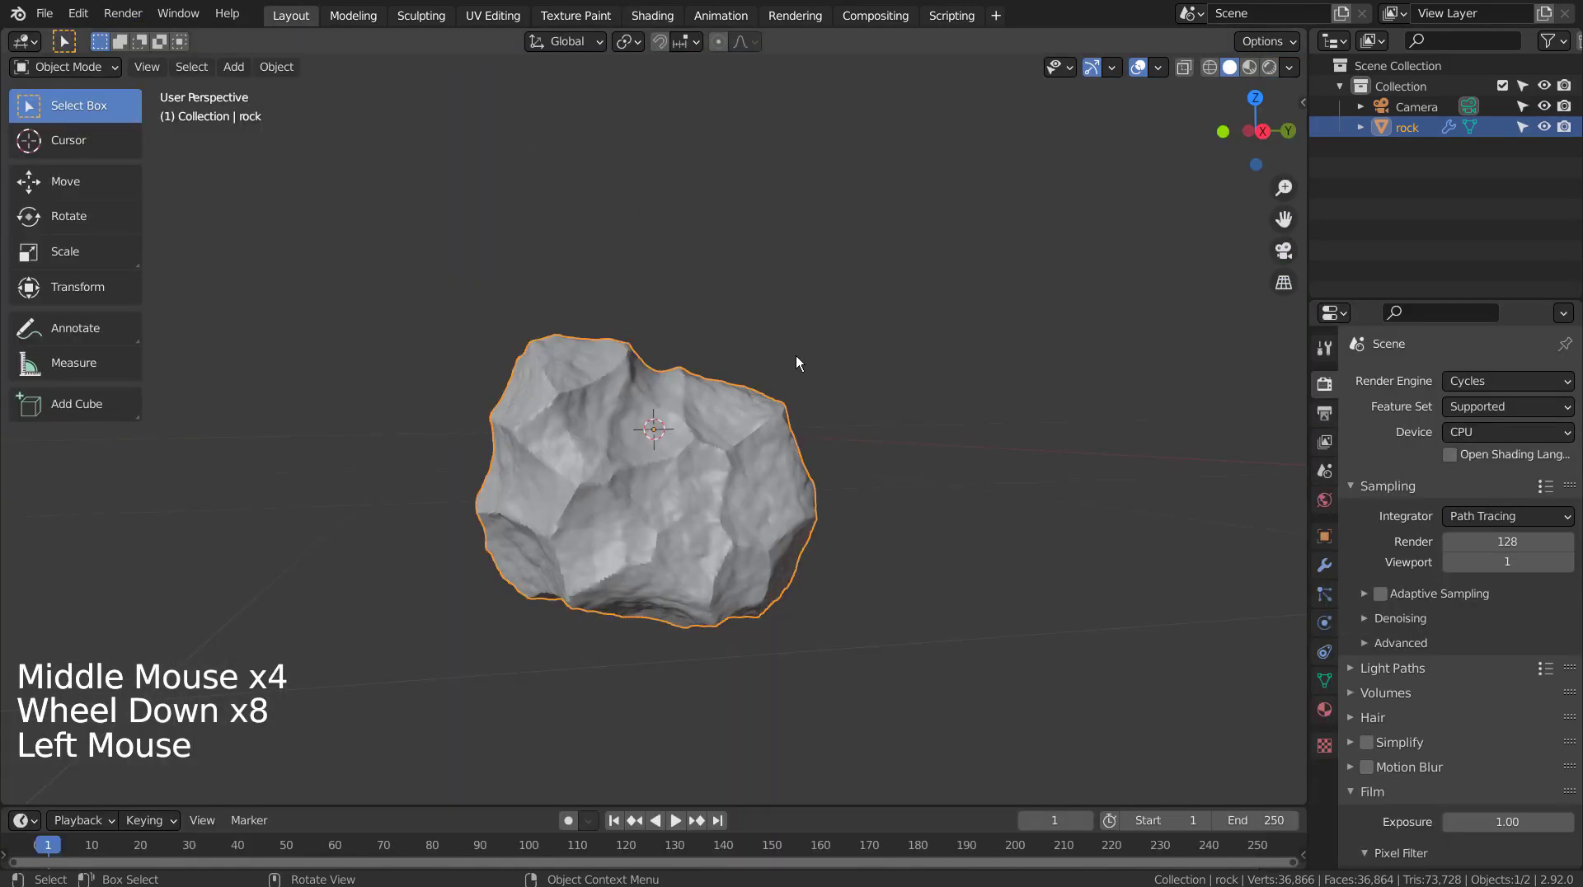
pyautogui.press('KP_1')
pyautogui.press('KP_3')
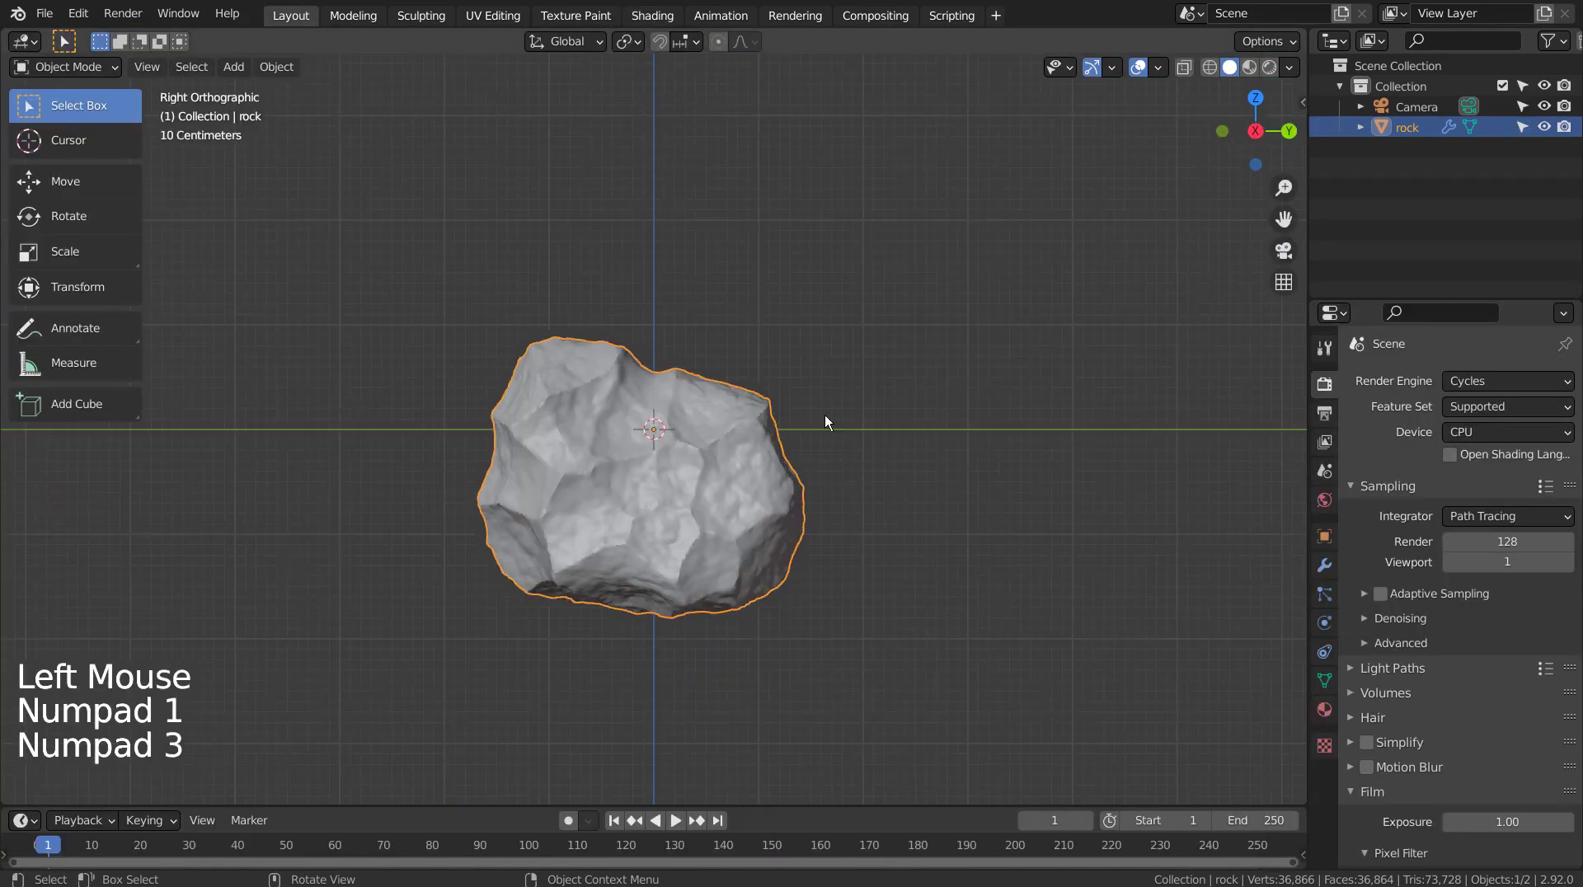
pyautogui.click(918, 400)
pyautogui.hotkey('shift', 'a')
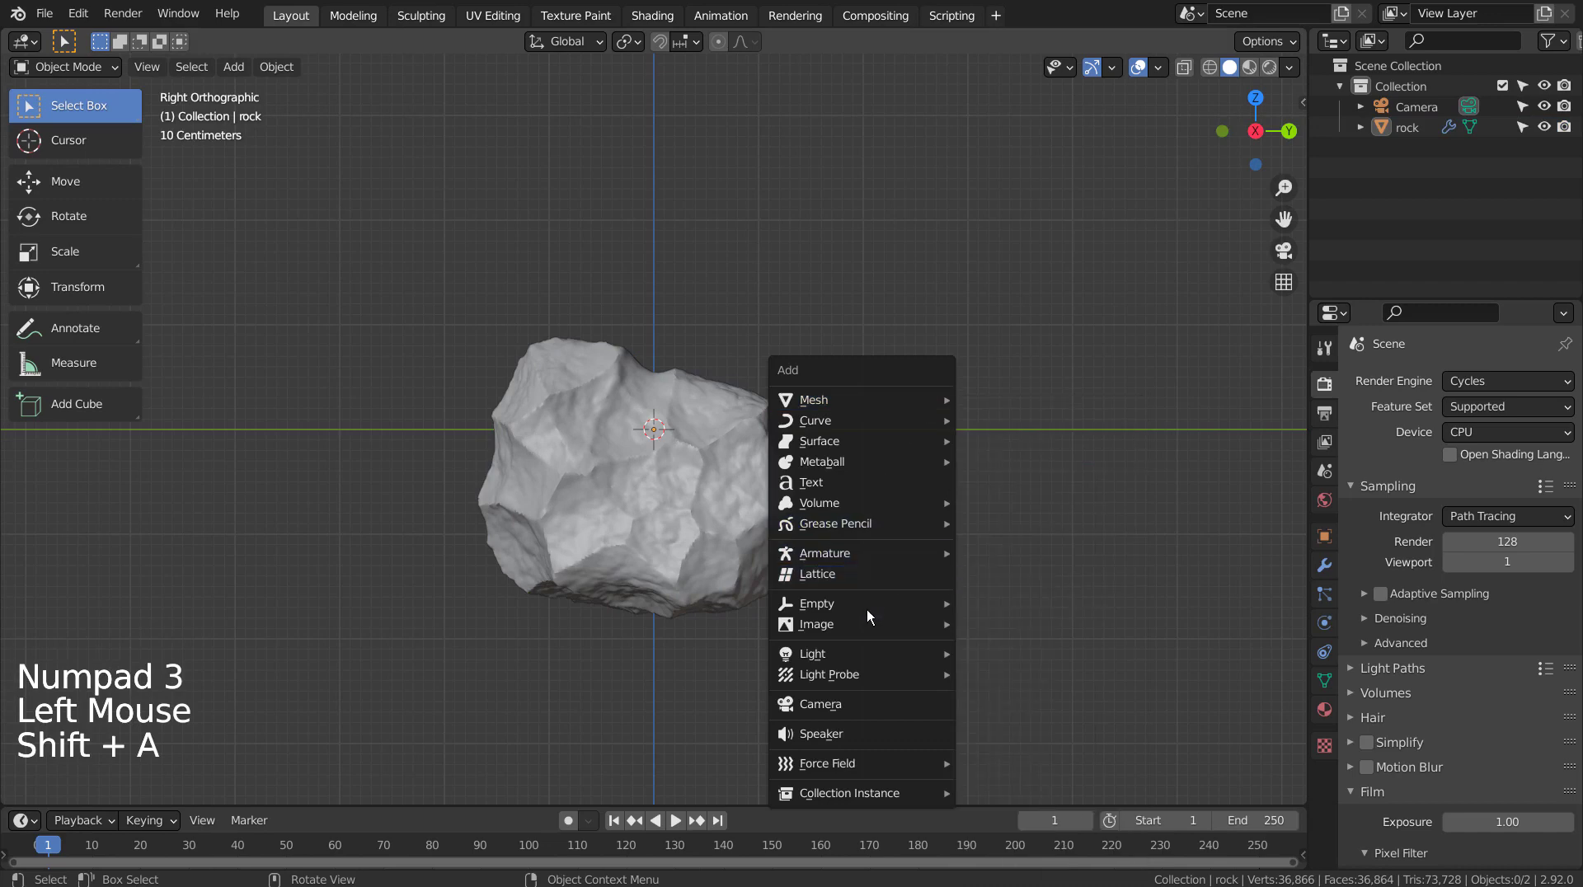
pyautogui.moveTo(863, 653)
pyautogui.click(979, 655)
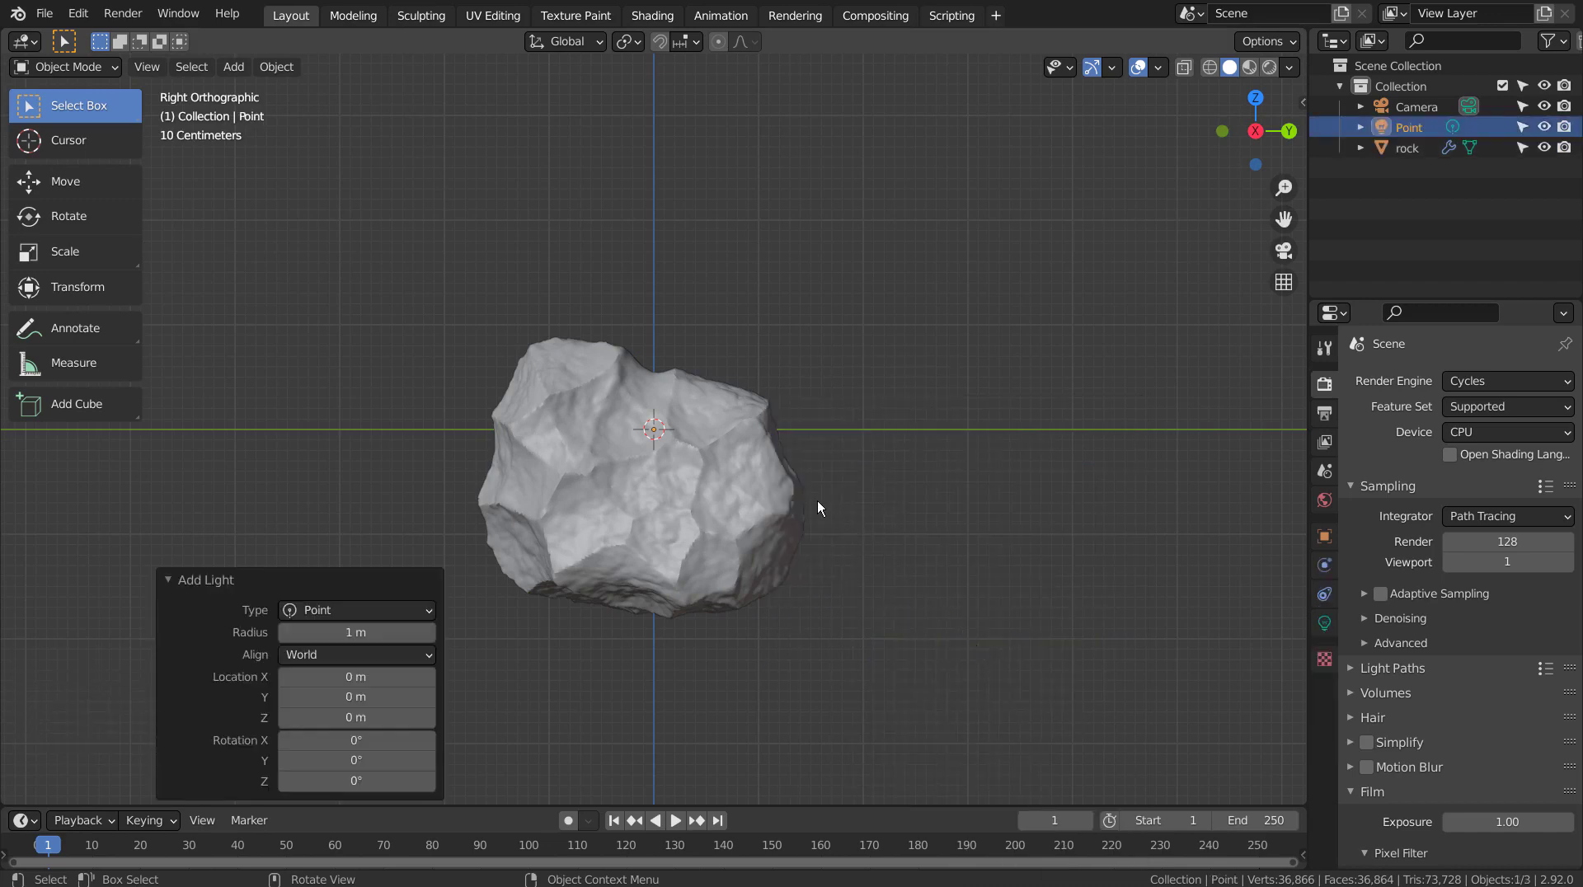
# Move the point light horizontally off the rock, about 2.01 m along X and -1.44 m along Y.
pyautogui.press('KP_7')
pyautogui.press('g')
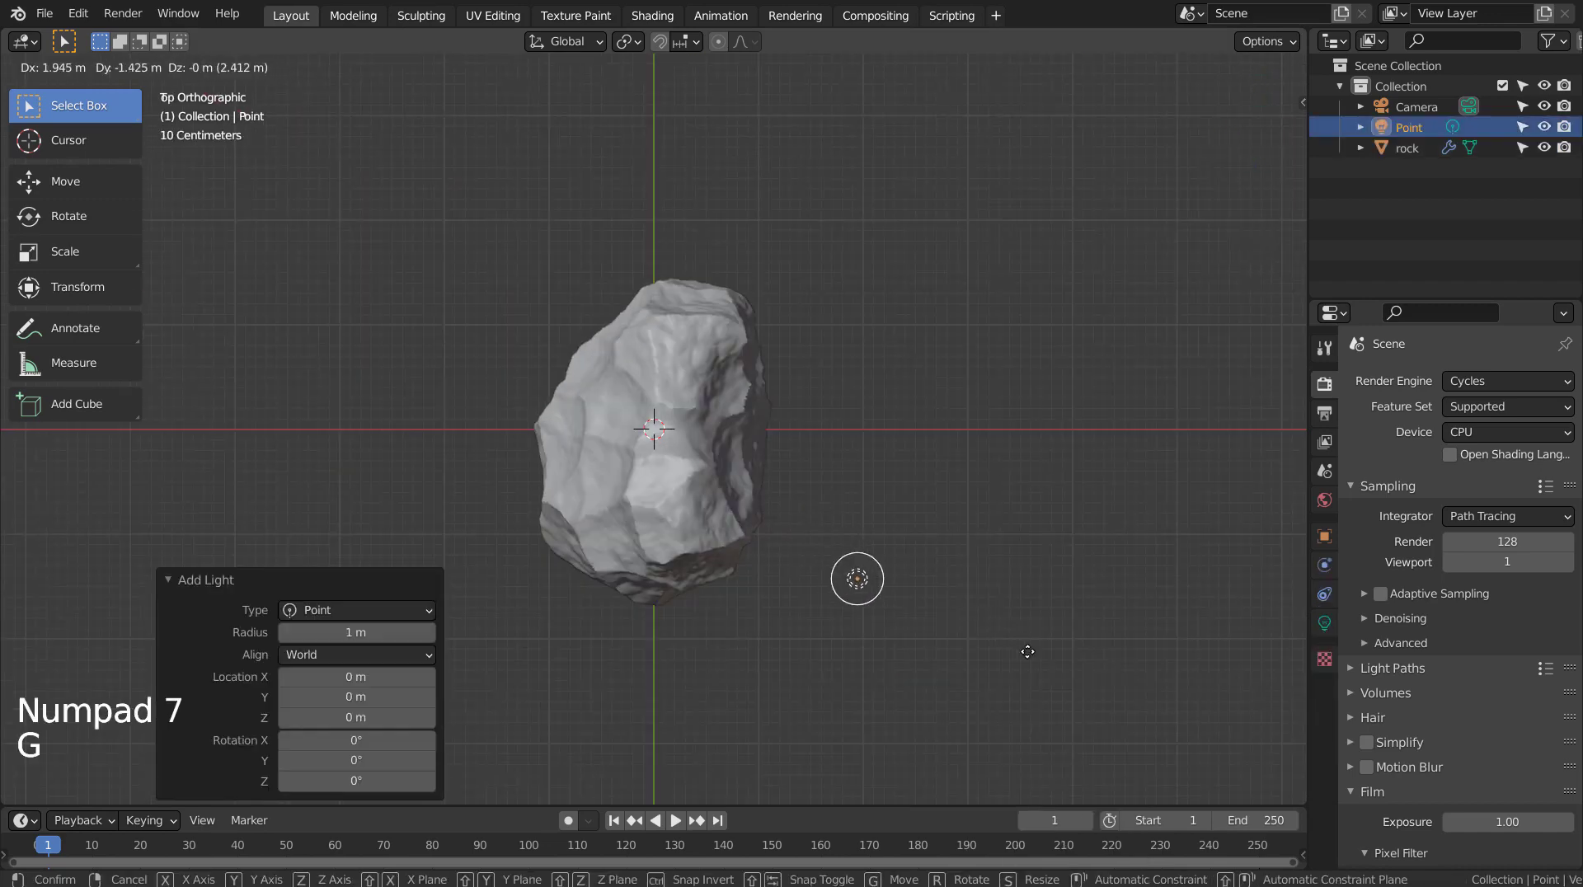
pyautogui.click(1032, 653)
pyautogui.press('KP_1')
pyautogui.press('KP_0')
pyautogui.press('KP_3')
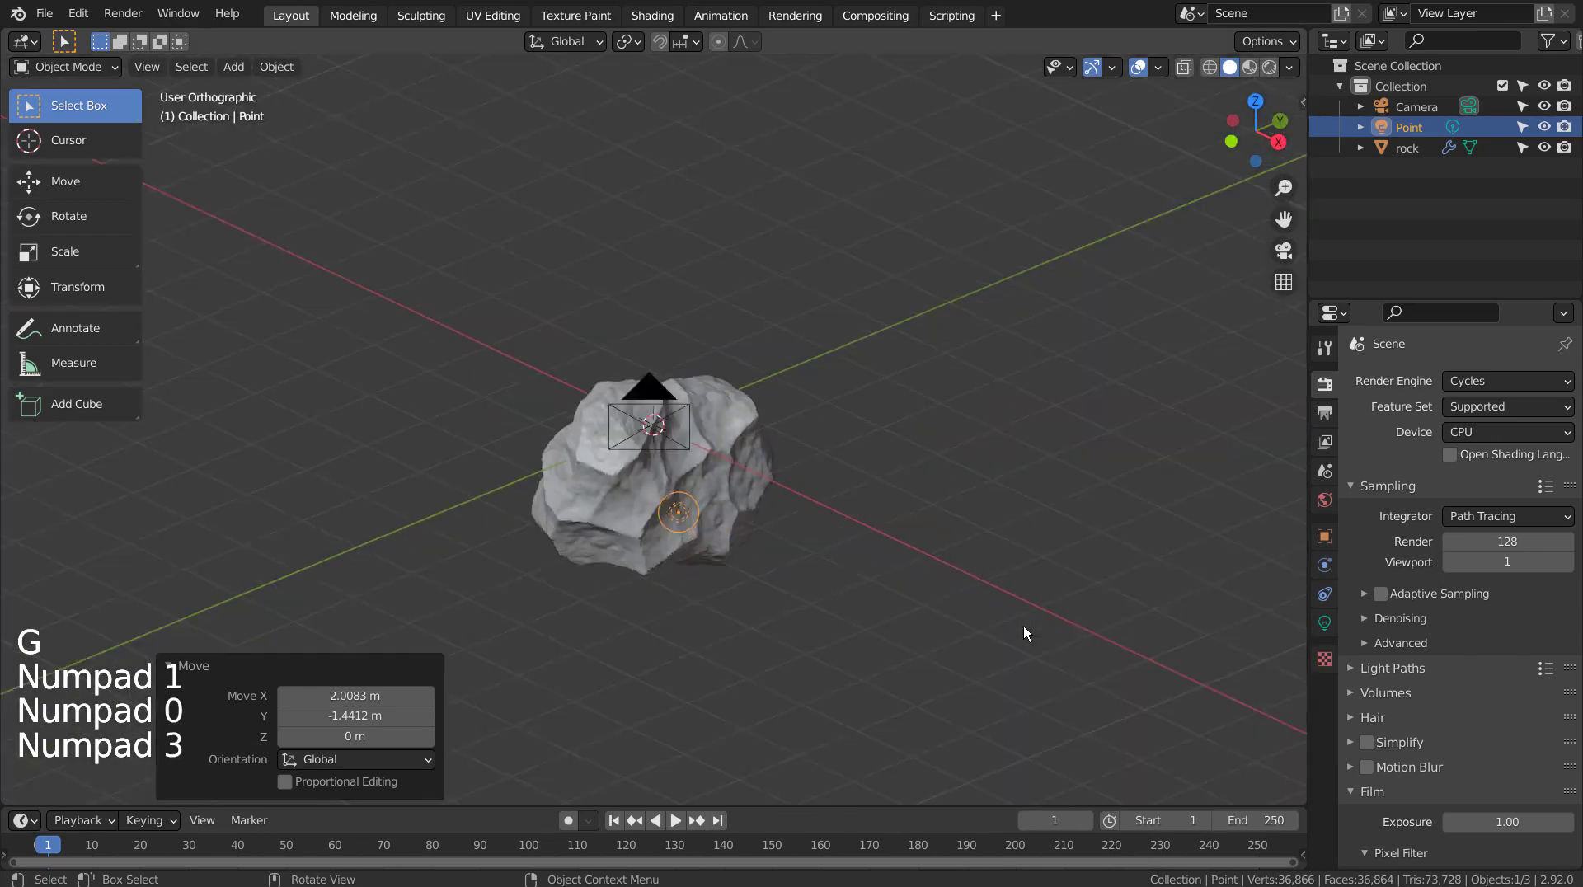
# Raise the point light about 0.98 m along Z, level with the top of the rock.
pyautogui.moveTo(834, 521); pyautogui.dragTo(887, 546, button='middle')
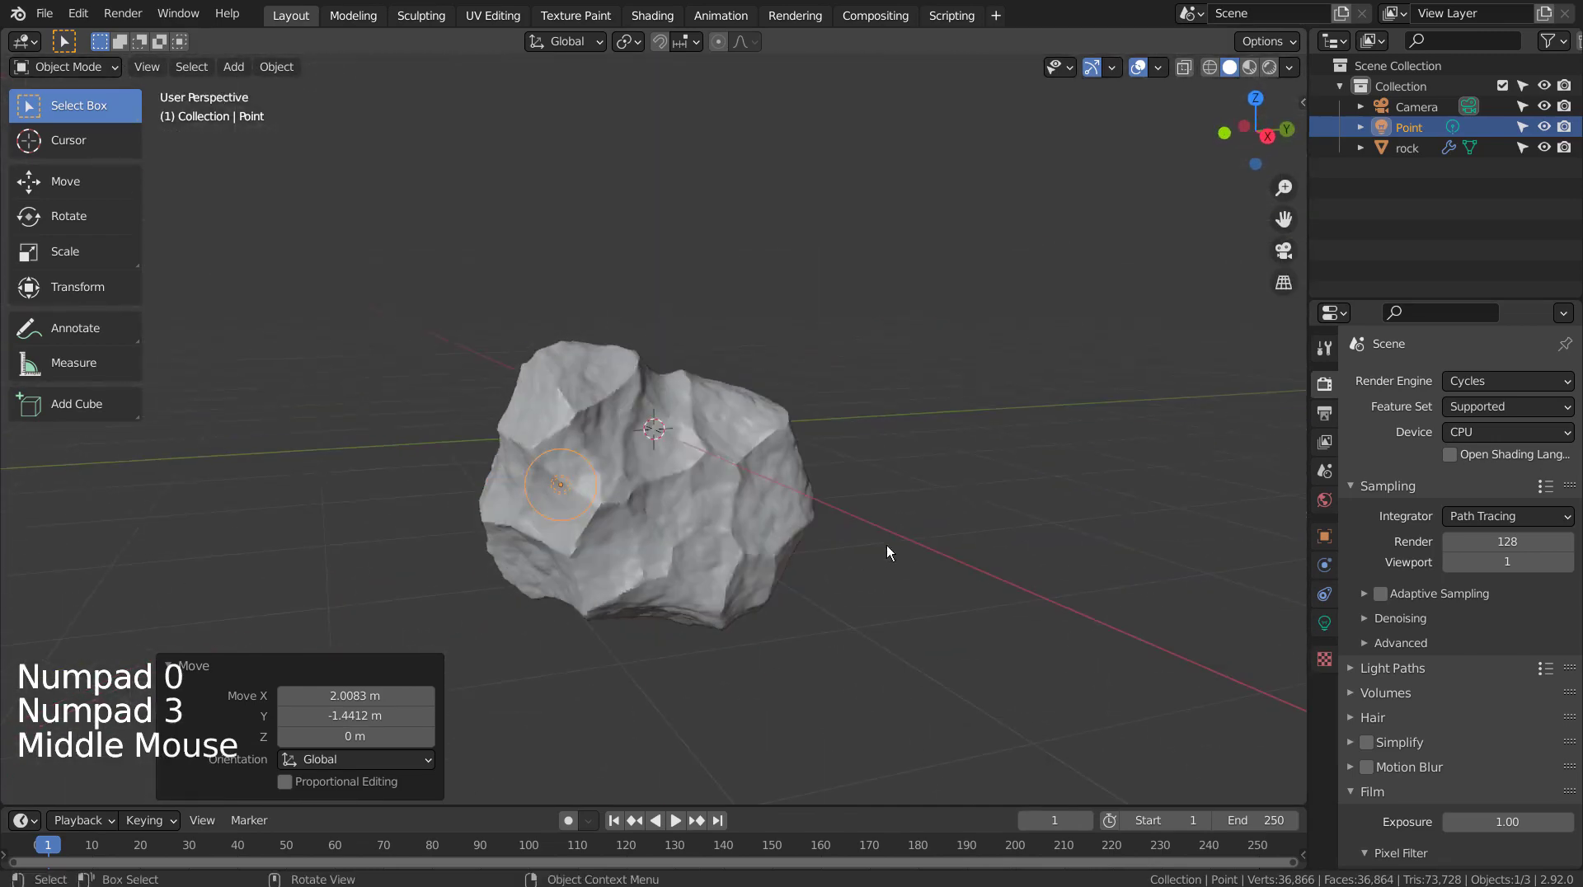
pyautogui.press('g')
pyautogui.press('z')
pyautogui.click(672, 491)
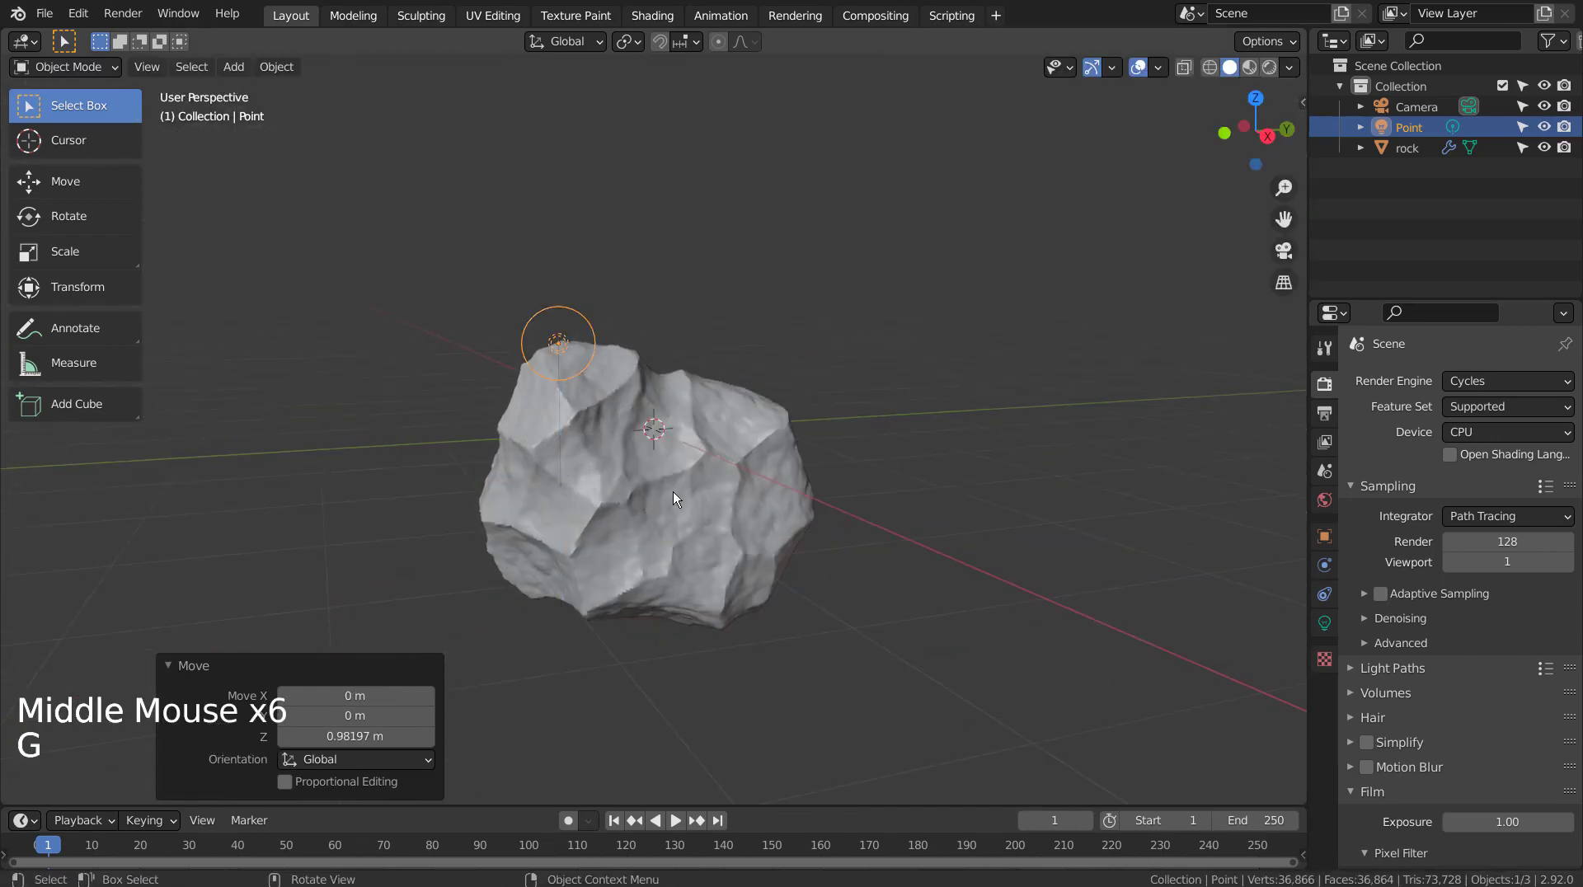
pyautogui.moveTo(673, 491); pyautogui.dragTo(635, 488, button='middle')
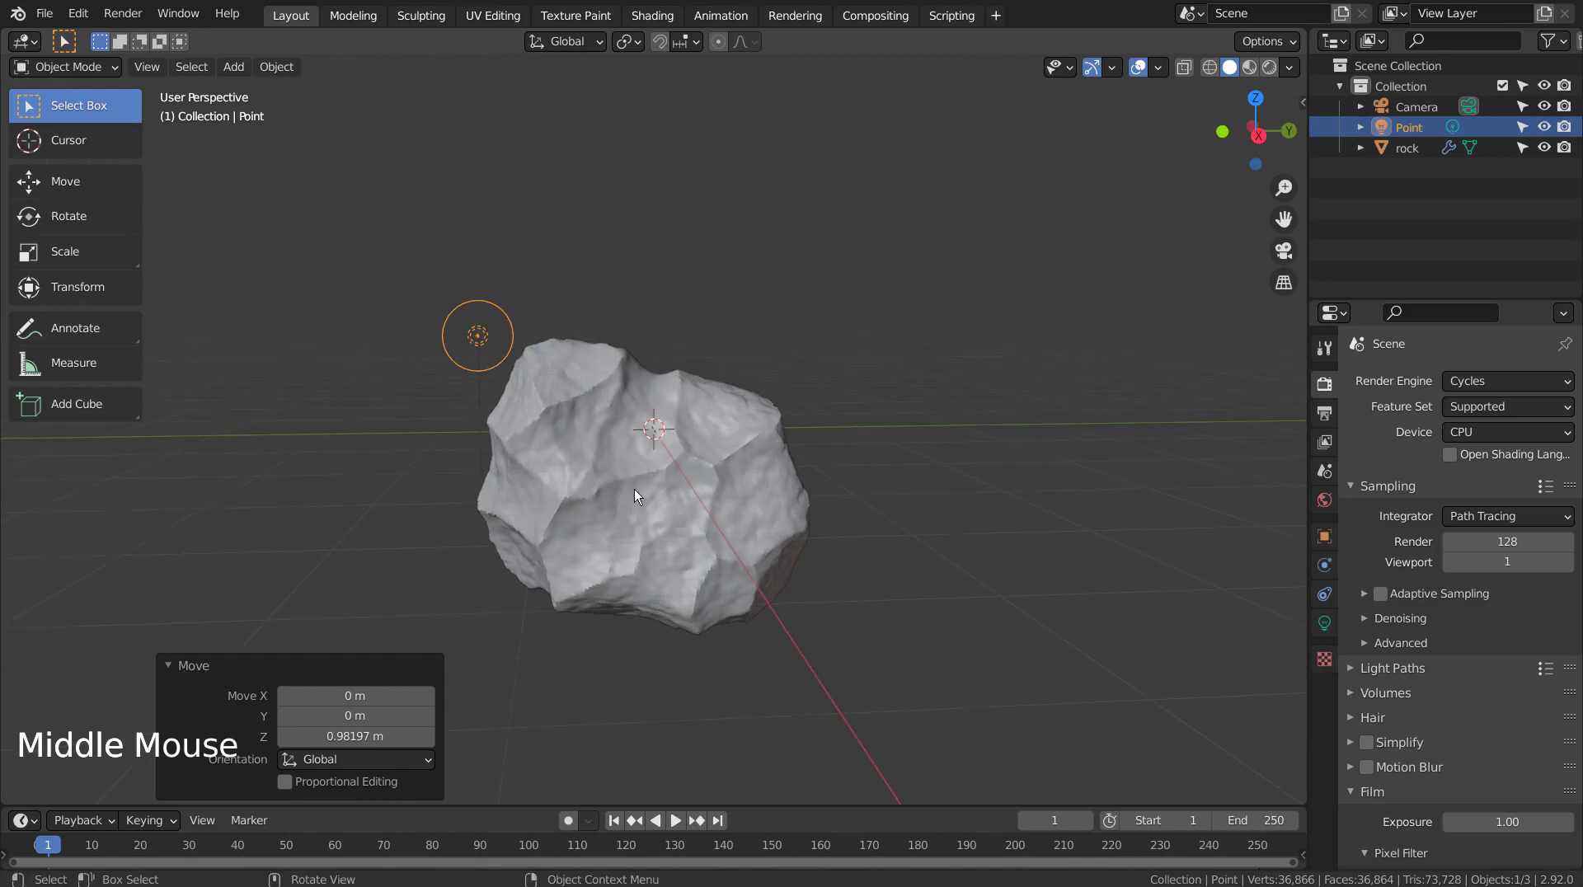
# Set the point light's power to 35 W and switch the viewport to rendered shading.
pyautogui.click(1325, 622)
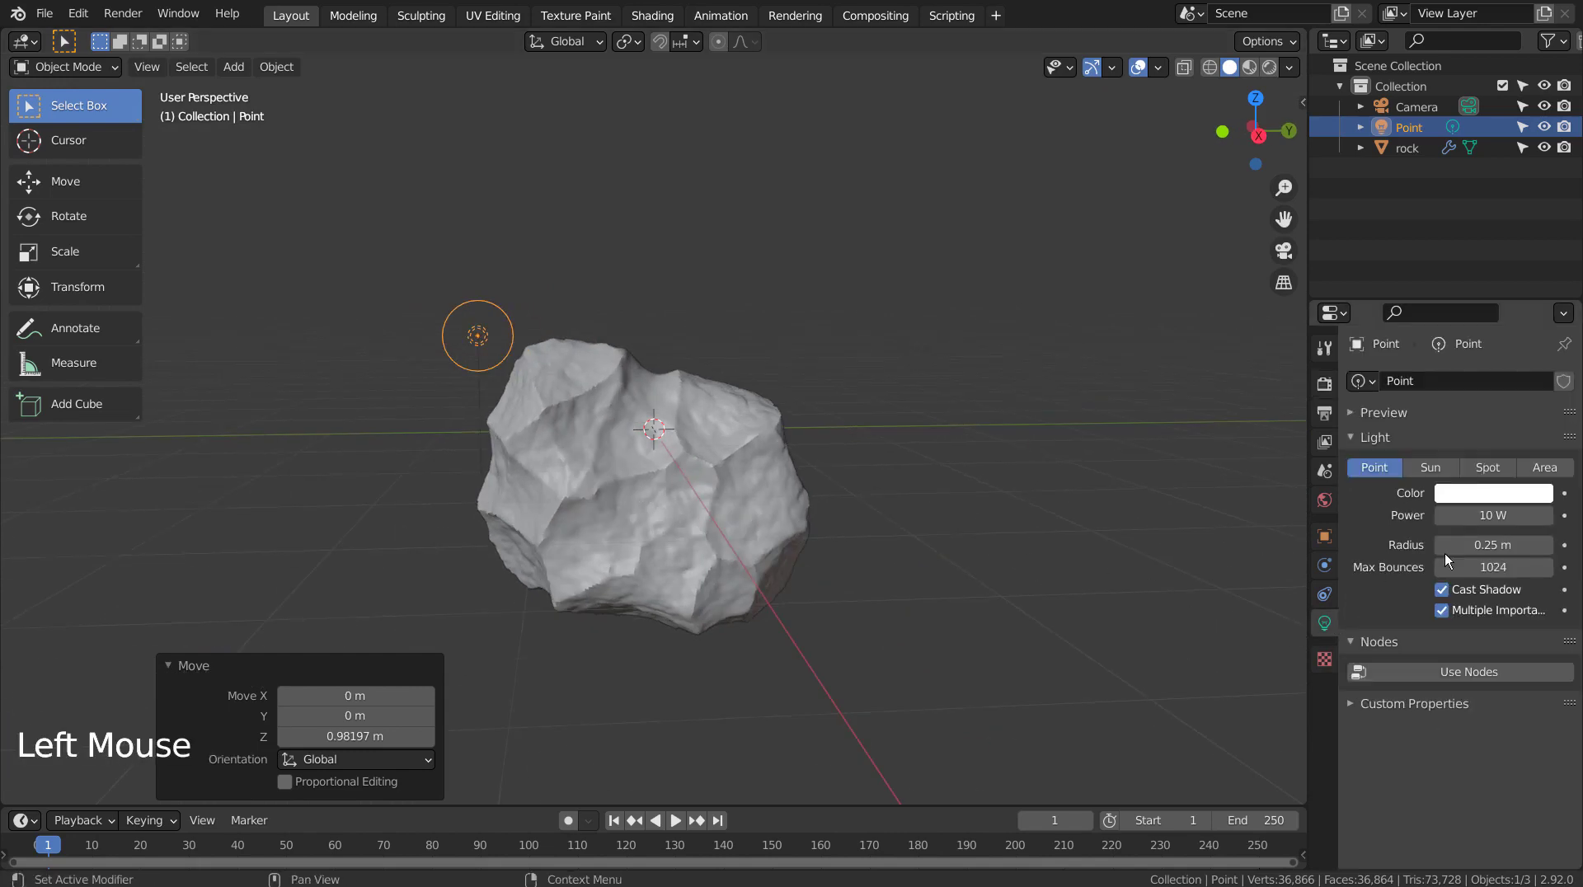
pyautogui.click(1480, 520)
pyautogui.write('35')
pyautogui.press('Return')
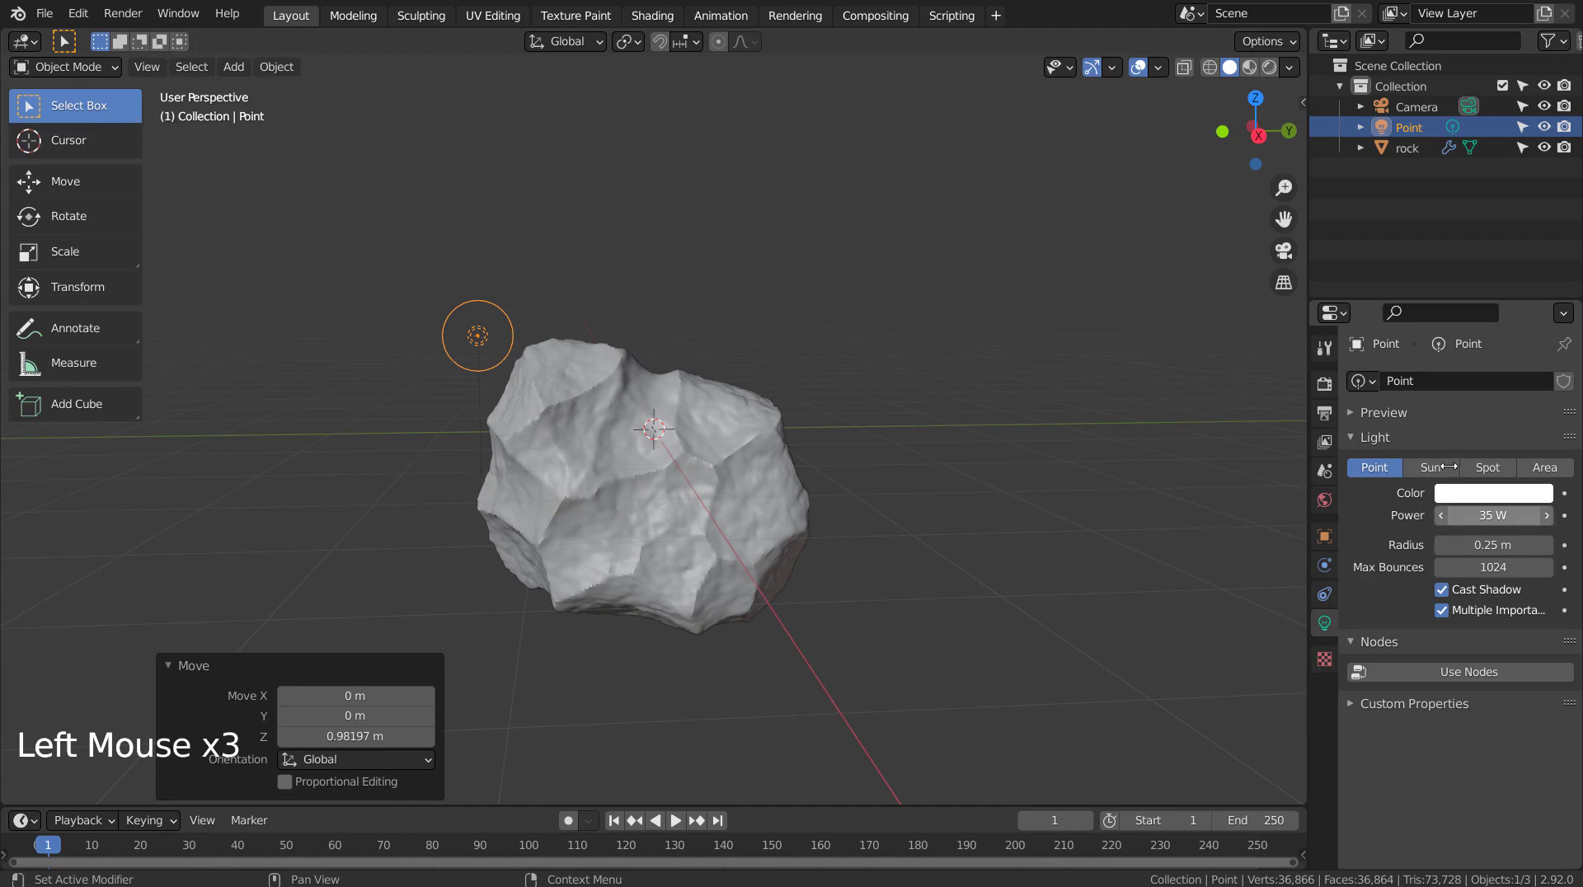
pyautogui.click(1248, 68)
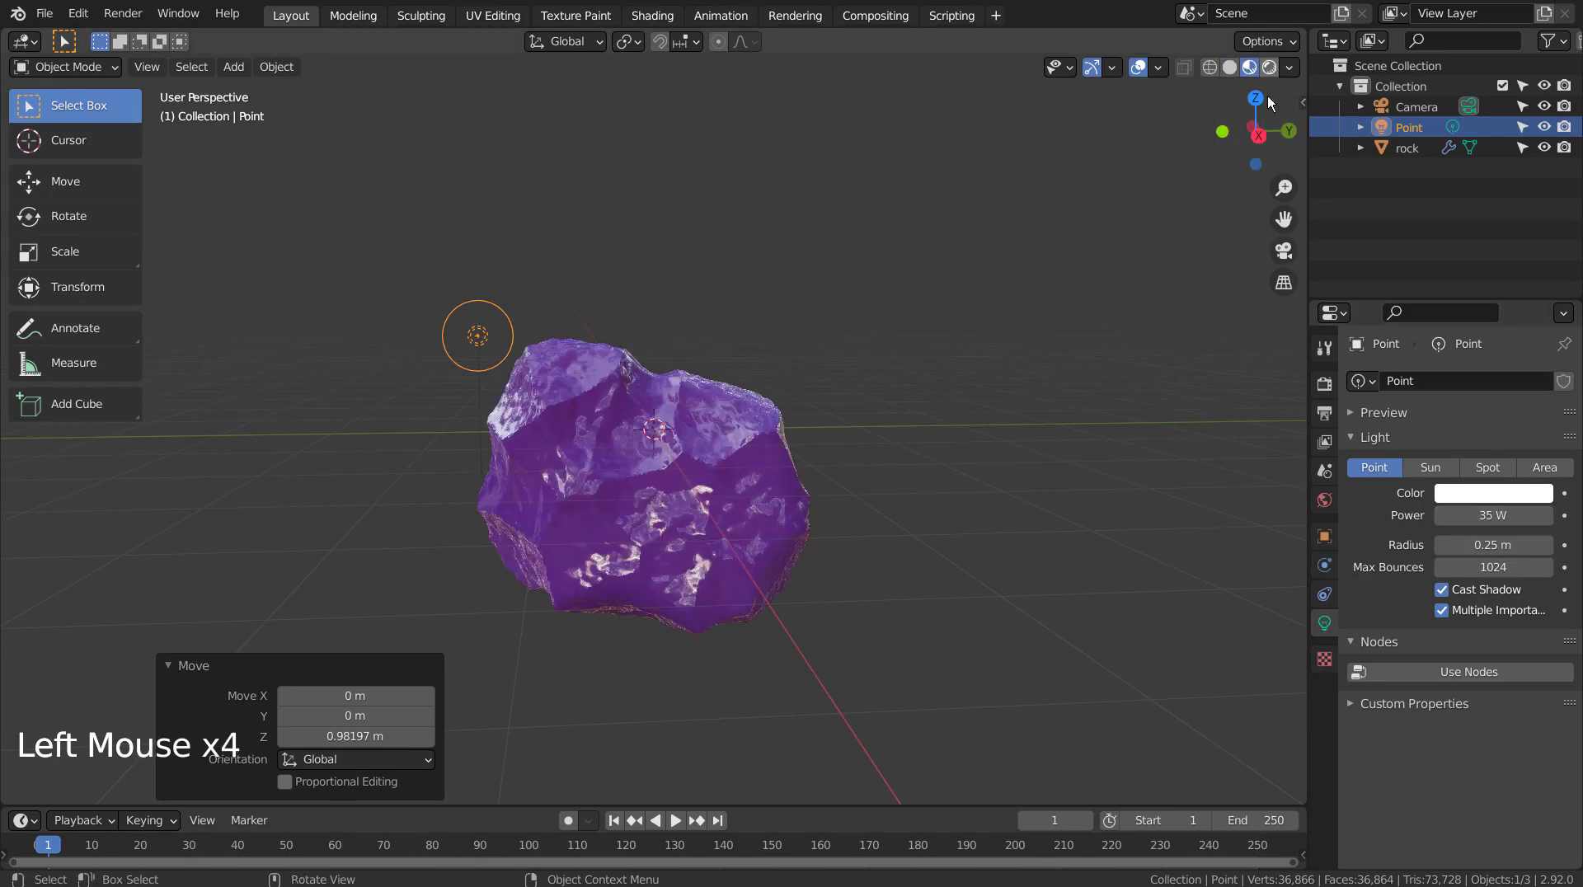
pyautogui.click(1267, 67)
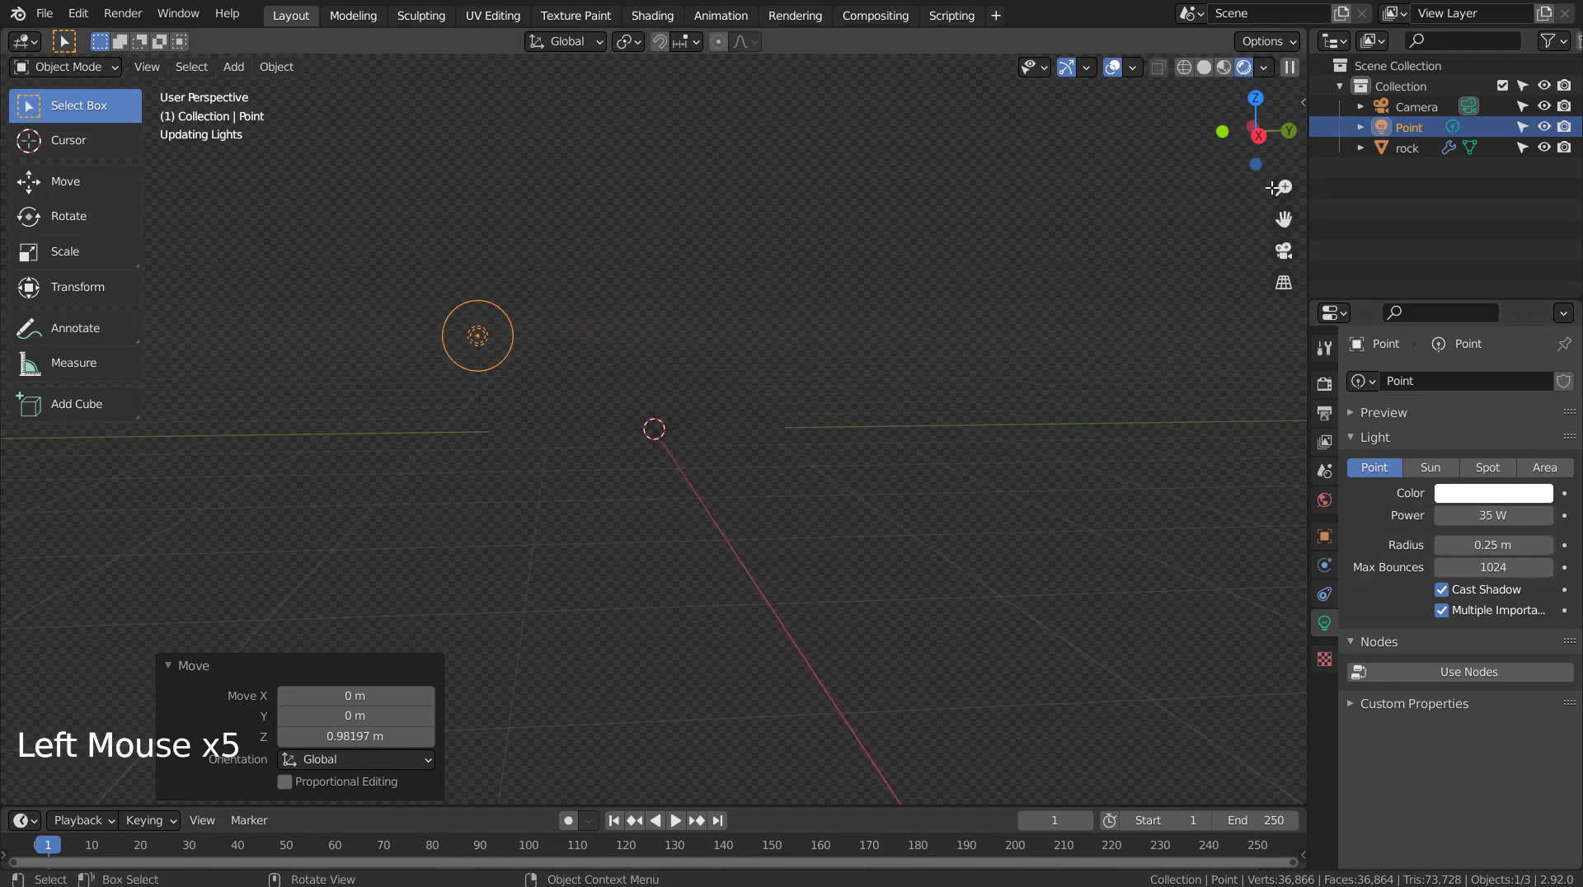
# Change the point light's color to bright green and set its power to 355 W.
pyautogui.click(1488, 493)
pyautogui.click(1427, 272)
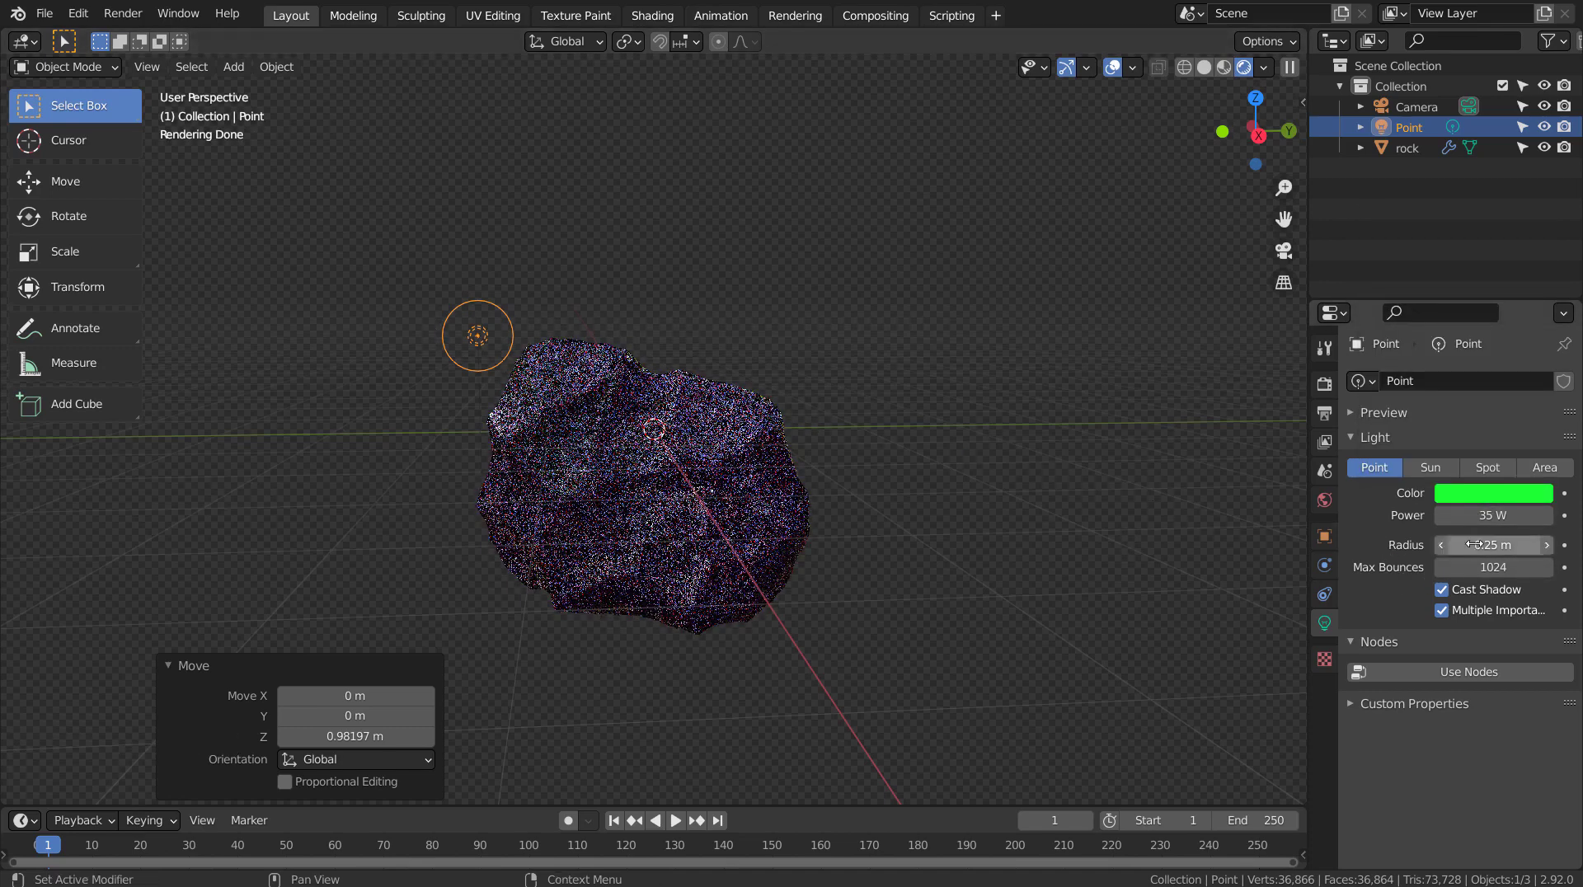
pyautogui.click(1493, 516)
pyautogui.write('5')
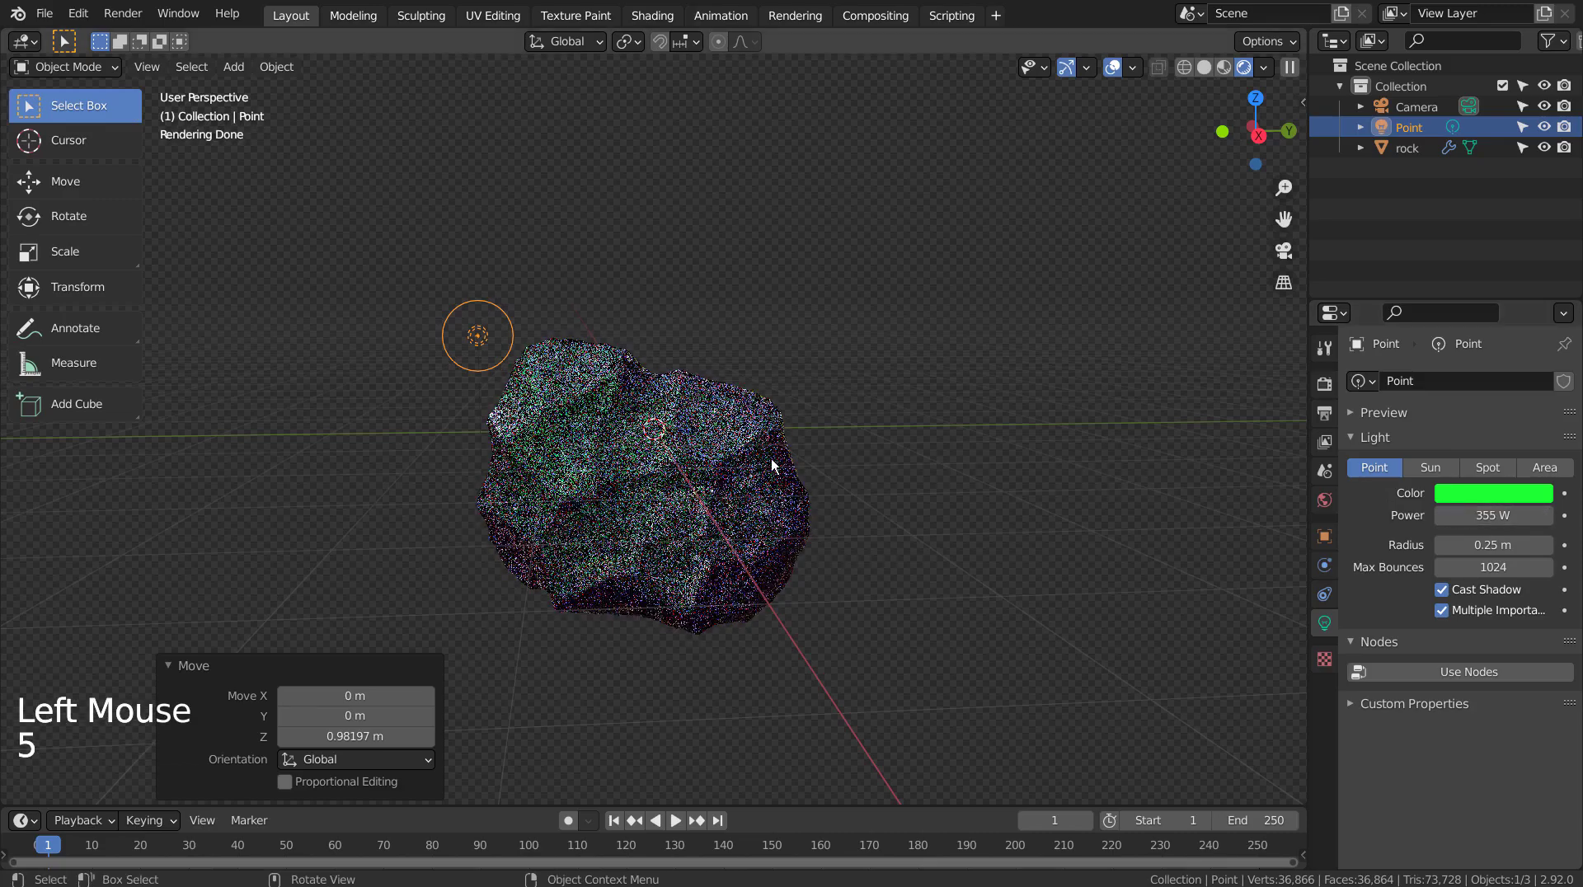
# Set the green point light's power to 155 W.
pyautogui.scroll(5, 692, 479)
pyautogui.moveTo(693, 475); pyautogui.dragTo(698, 416, button='middle')
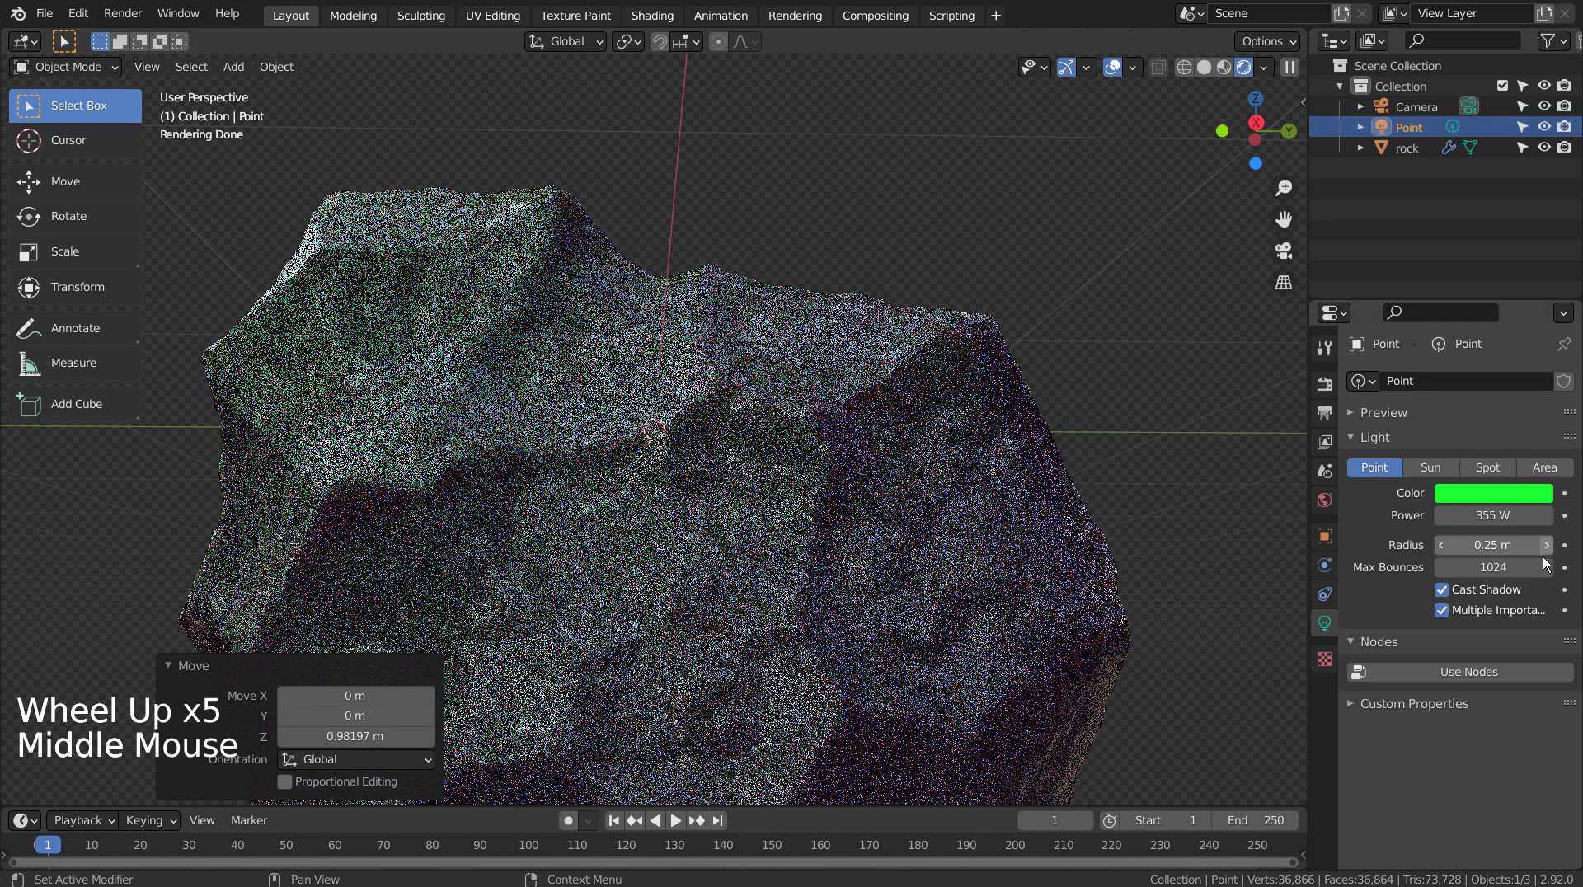
pyautogui.click(1492, 516)
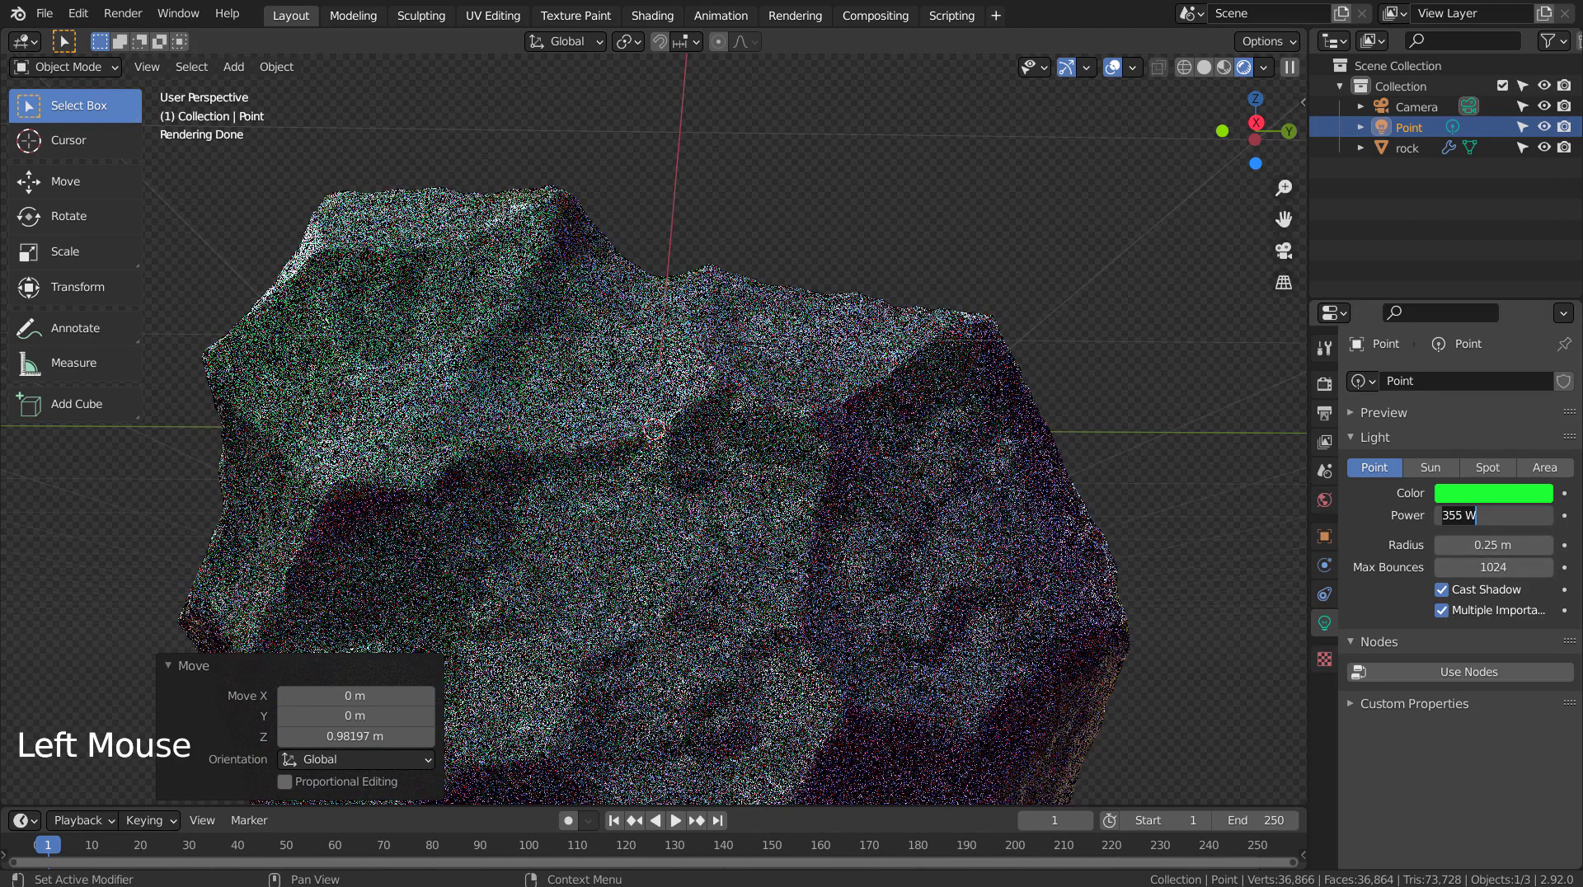
pyautogui.write('155')
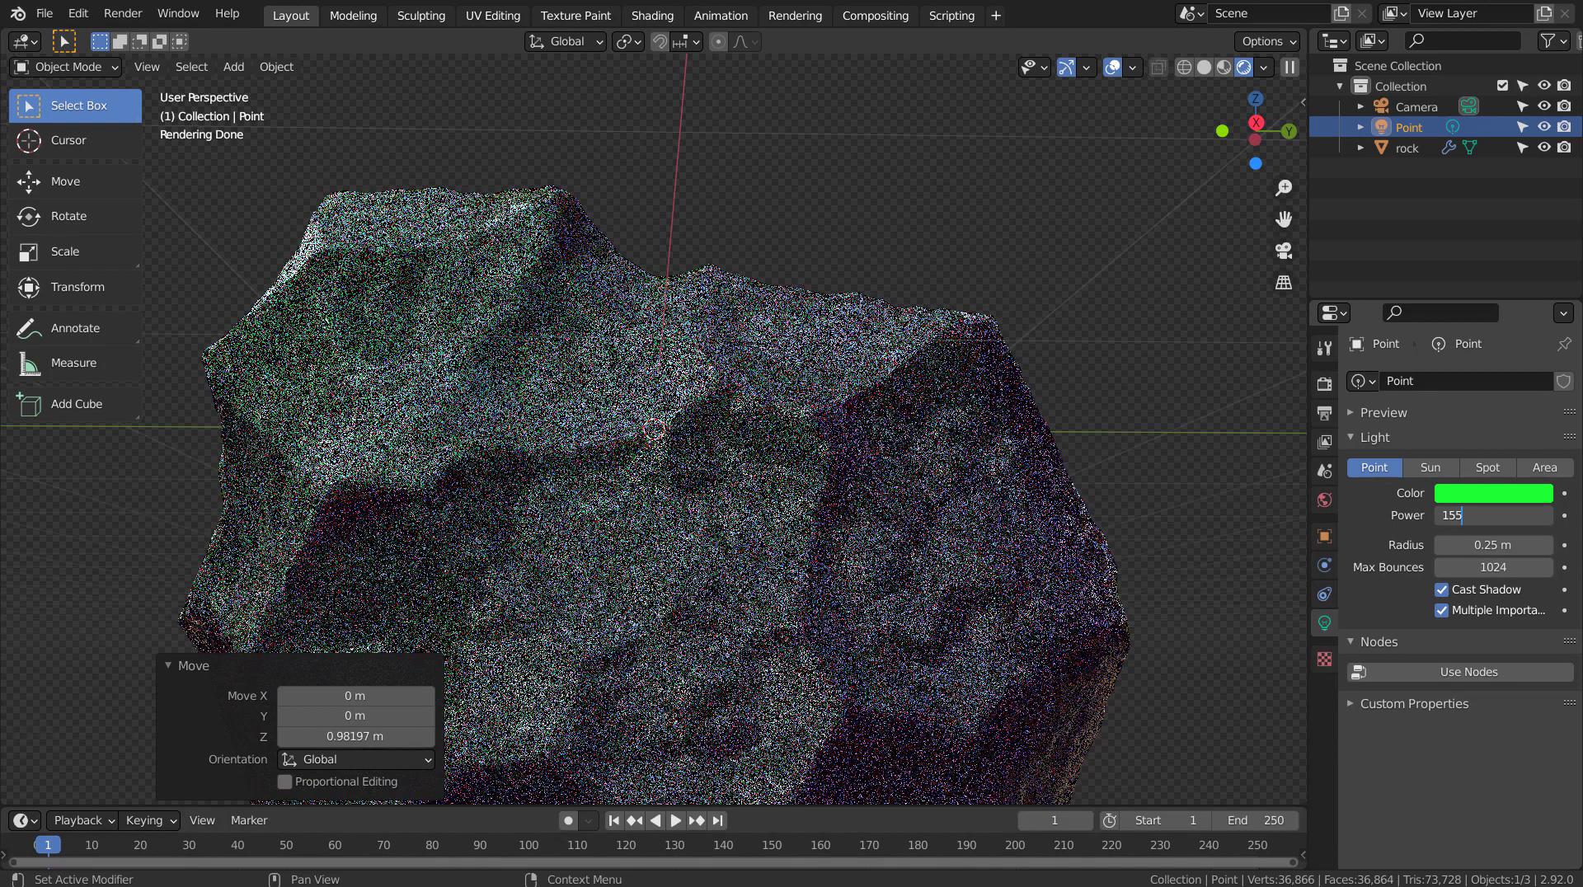
pyautogui.press('Return')
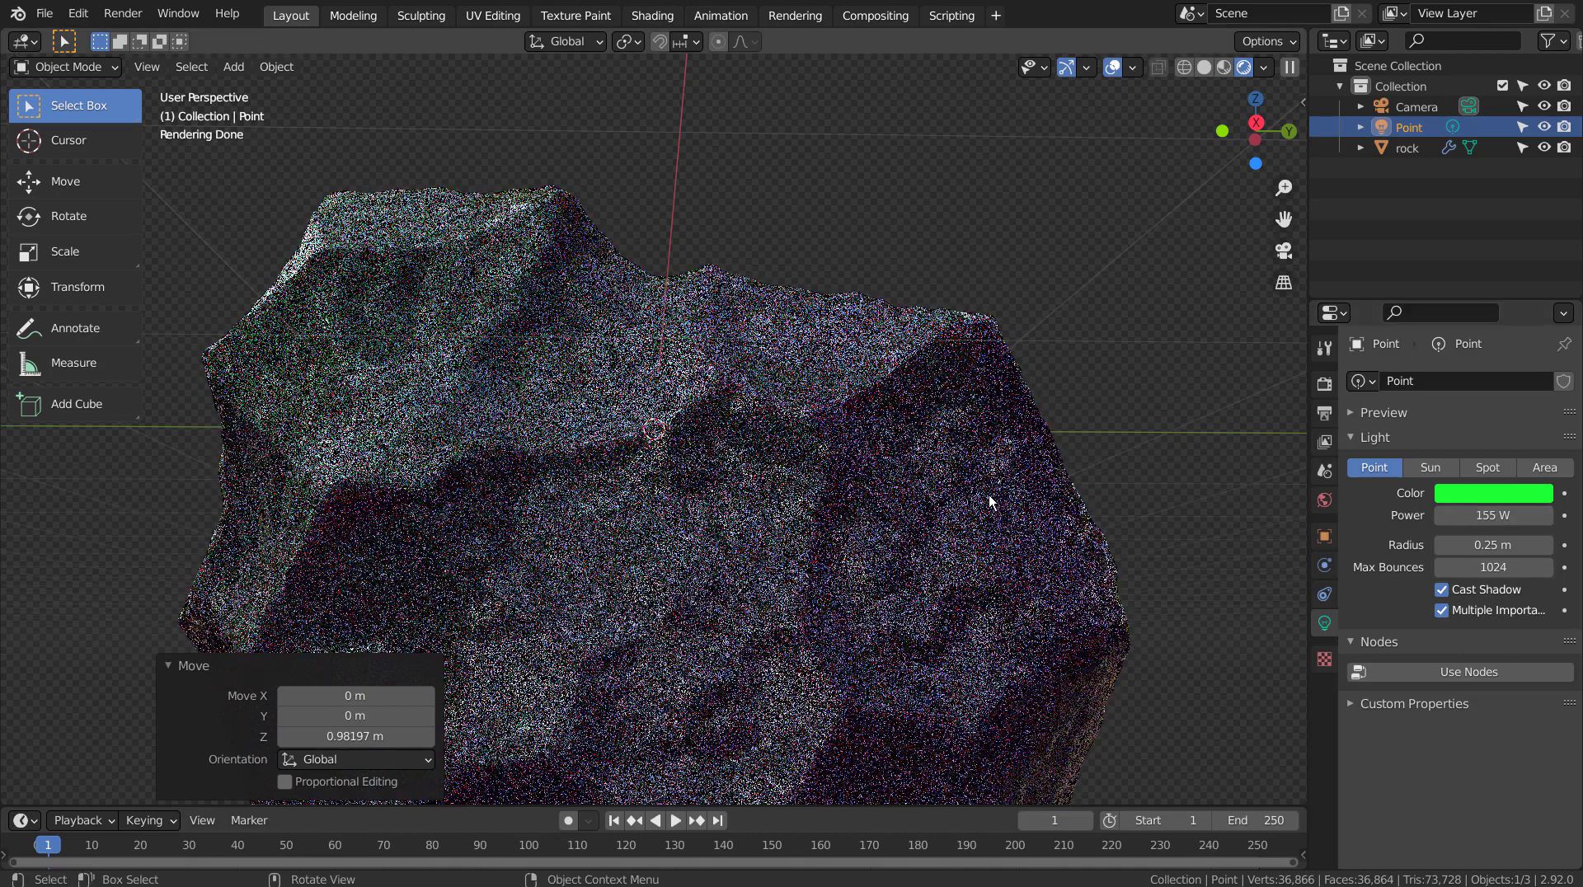
# Duplicate the green point light about 2.4 m along Y and change the copy's color to pink.
pyautogui.scroll(-3, 989, 501)
pyautogui.moveTo(987, 495); pyautogui.dragTo(968, 512, button='middle')
pyautogui.press('KP_1')
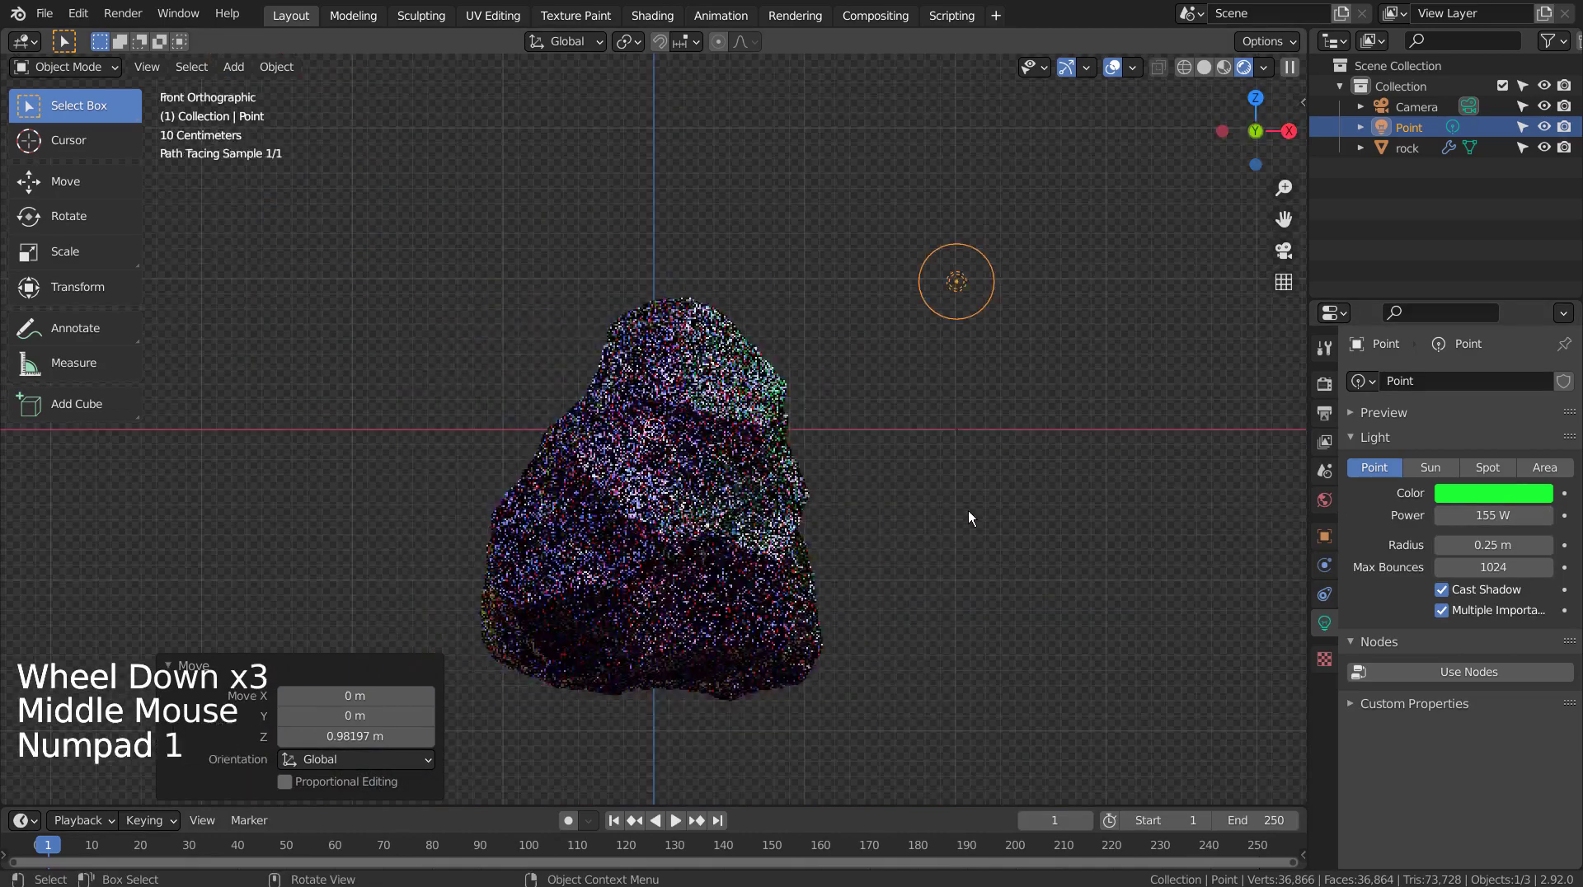
pyautogui.press('KP_3')
pyautogui.hotkey('shift', 'd')
pyautogui.press('x')
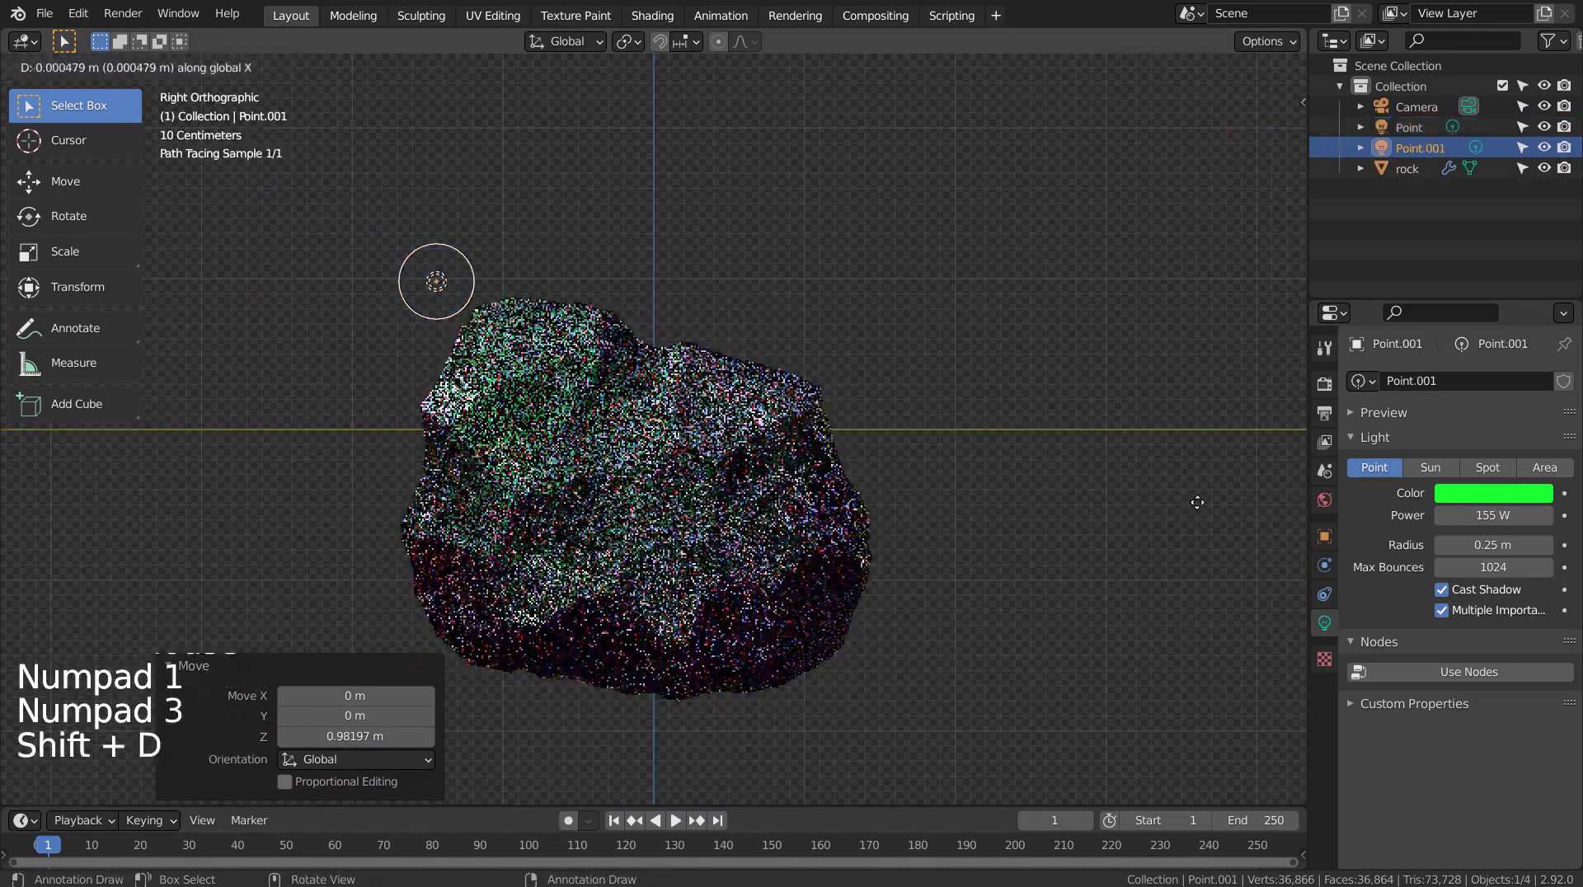
pyautogui.press('y')
pyautogui.click(1243, 502)
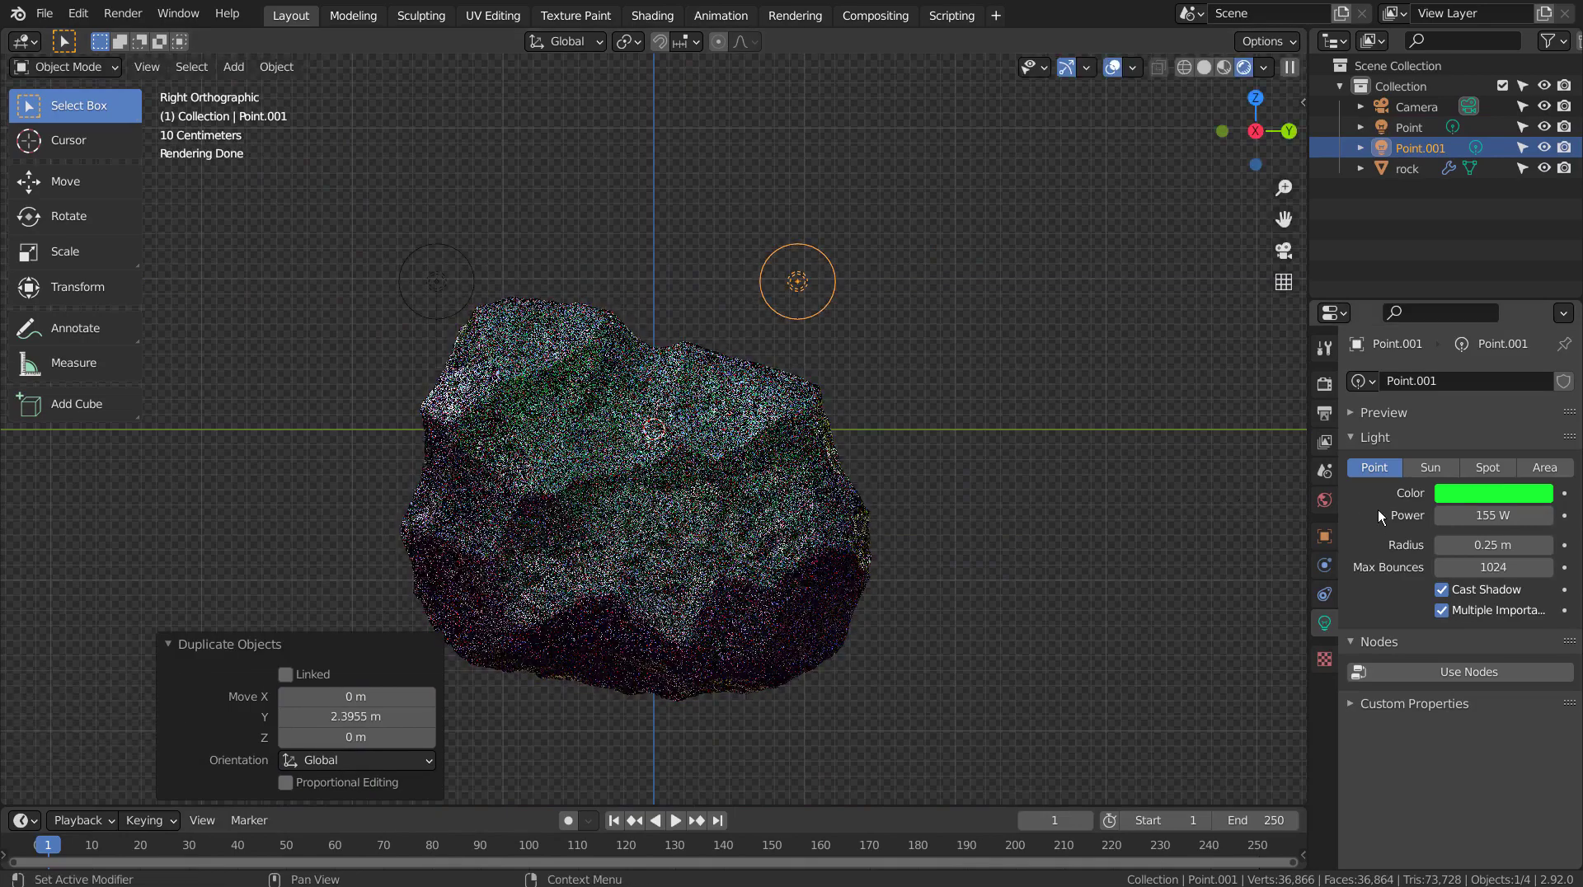
pyautogui.click(1500, 494)
pyautogui.click(1465, 323)
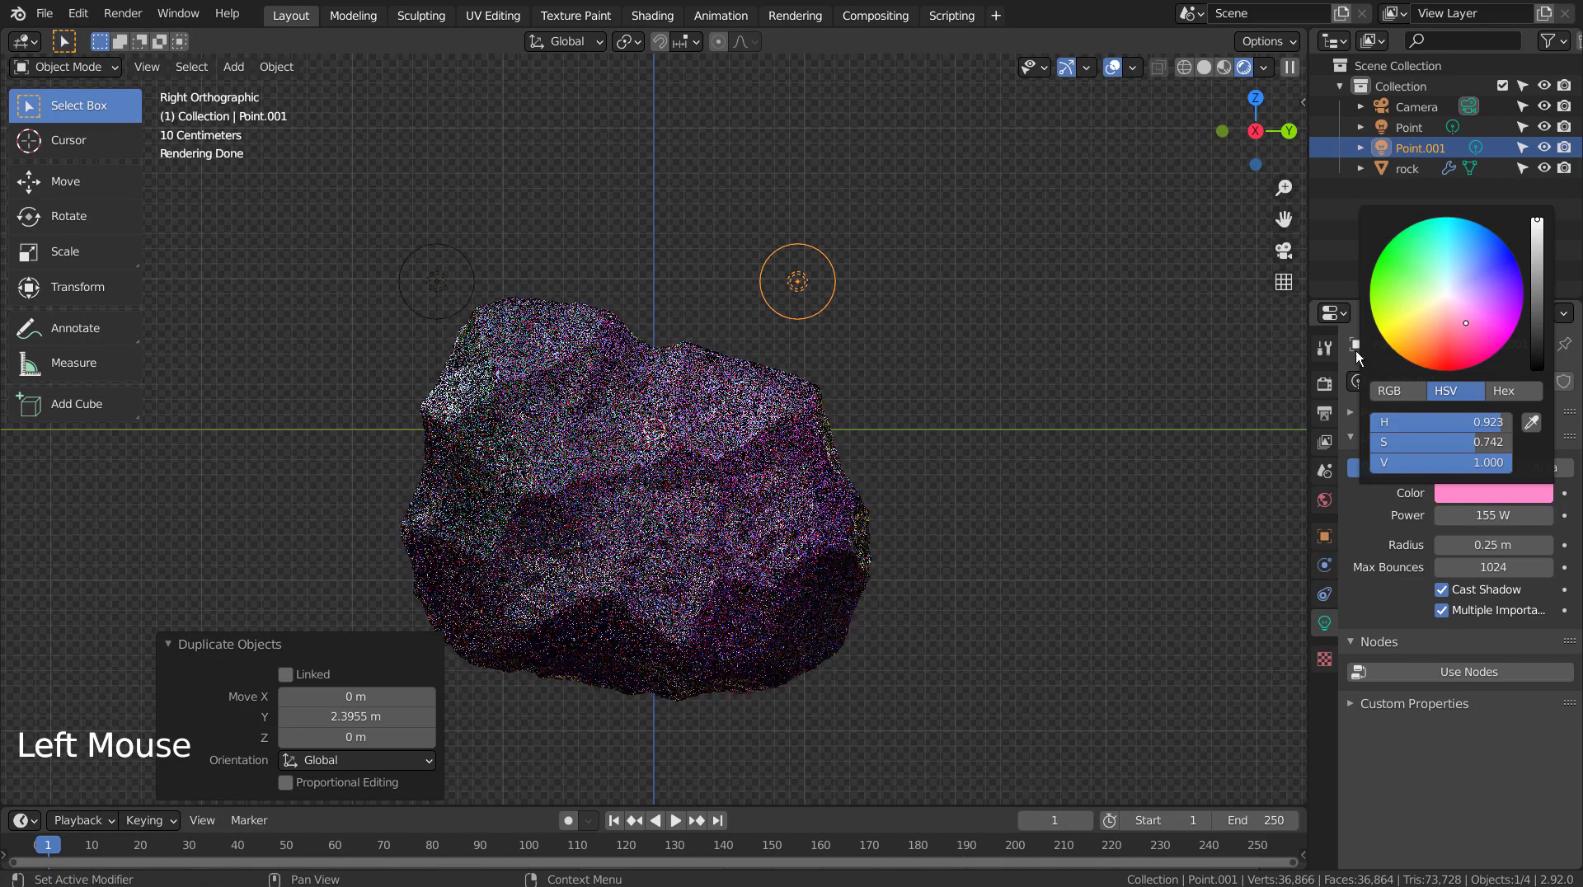
# Duplicate the pink light about 2.49 m down along Z and change the copy's color to yellow.
pyautogui.hotkey('shift', 'd')
pyautogui.press('z')
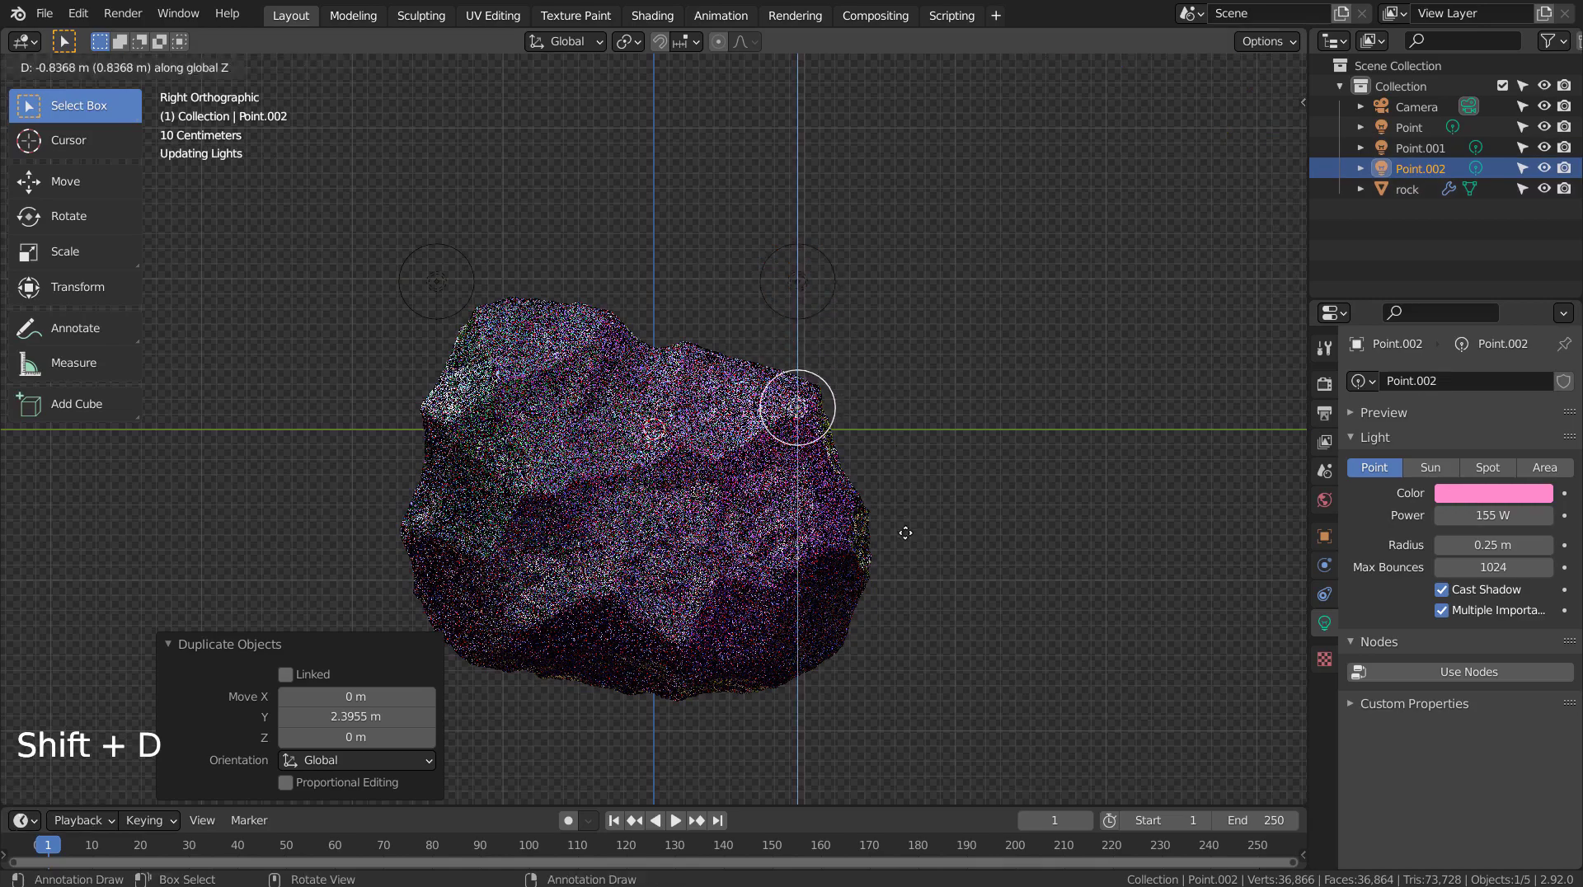
pyautogui.click(918, 753)
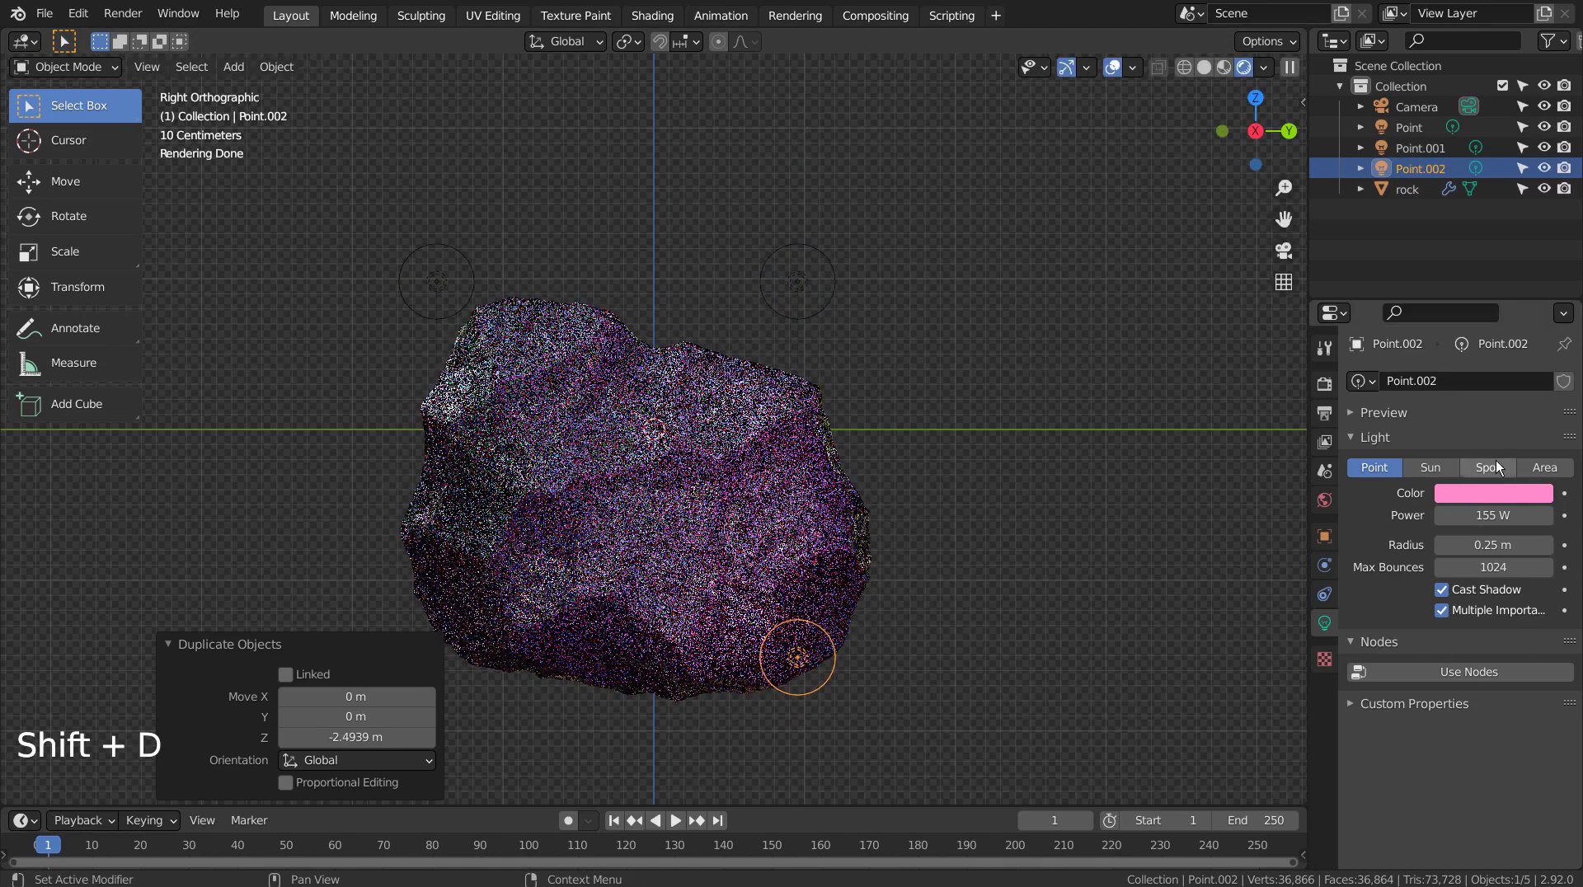
pyautogui.click(1484, 492)
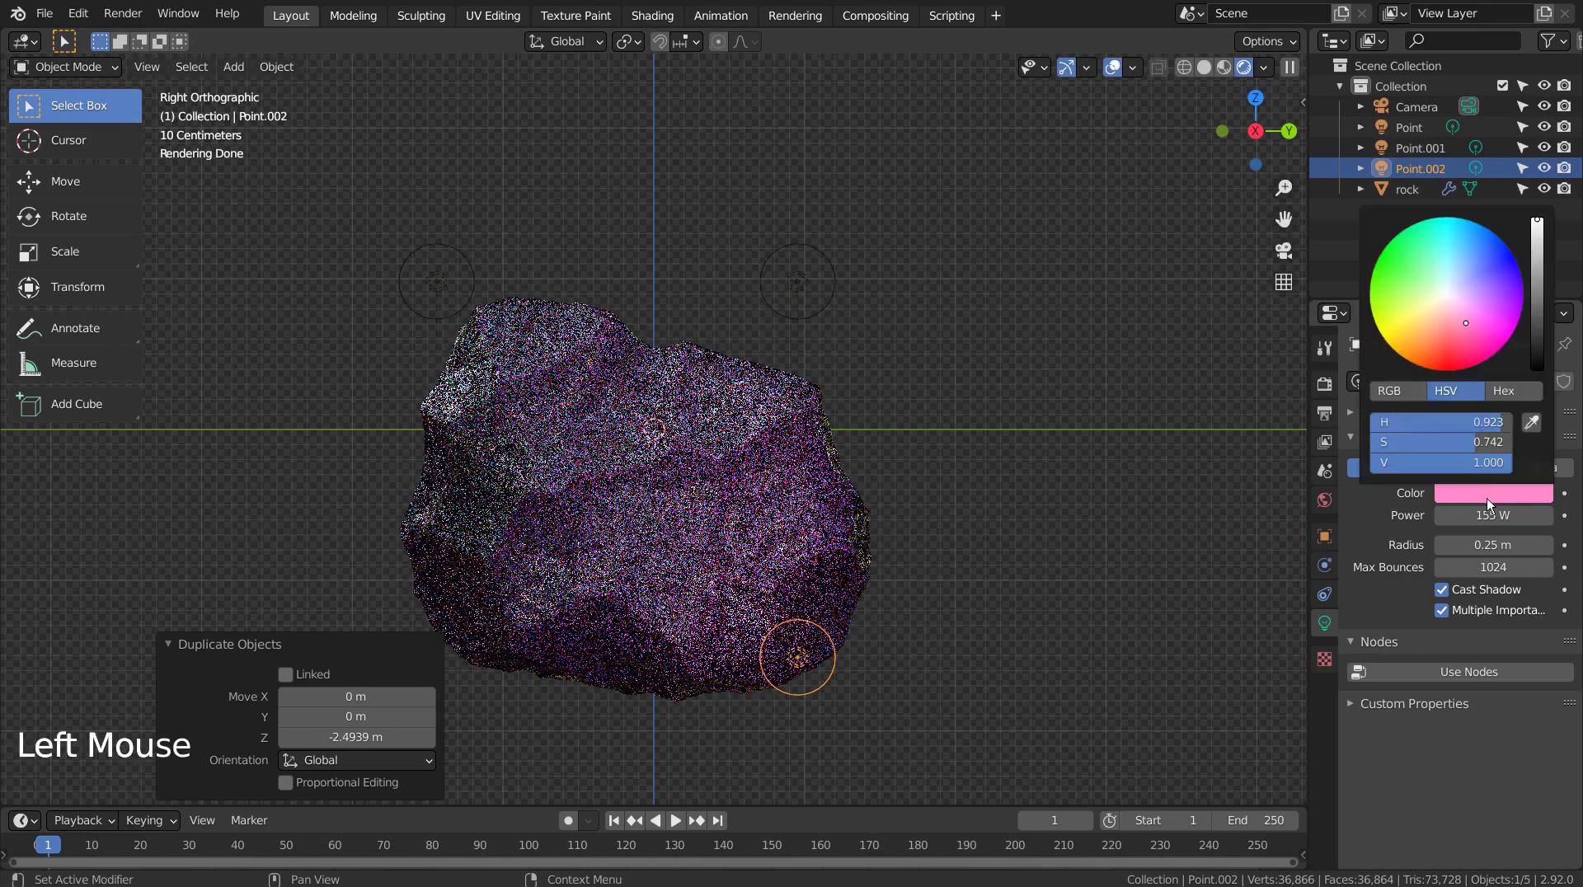
pyautogui.click(1397, 326)
# Duplicate the yellow light about -2.69 m along Y and change the copy's color to orange-red.
pyautogui.hotkey('shift', 'd')
pyautogui.press('z')
pyautogui.press('y')
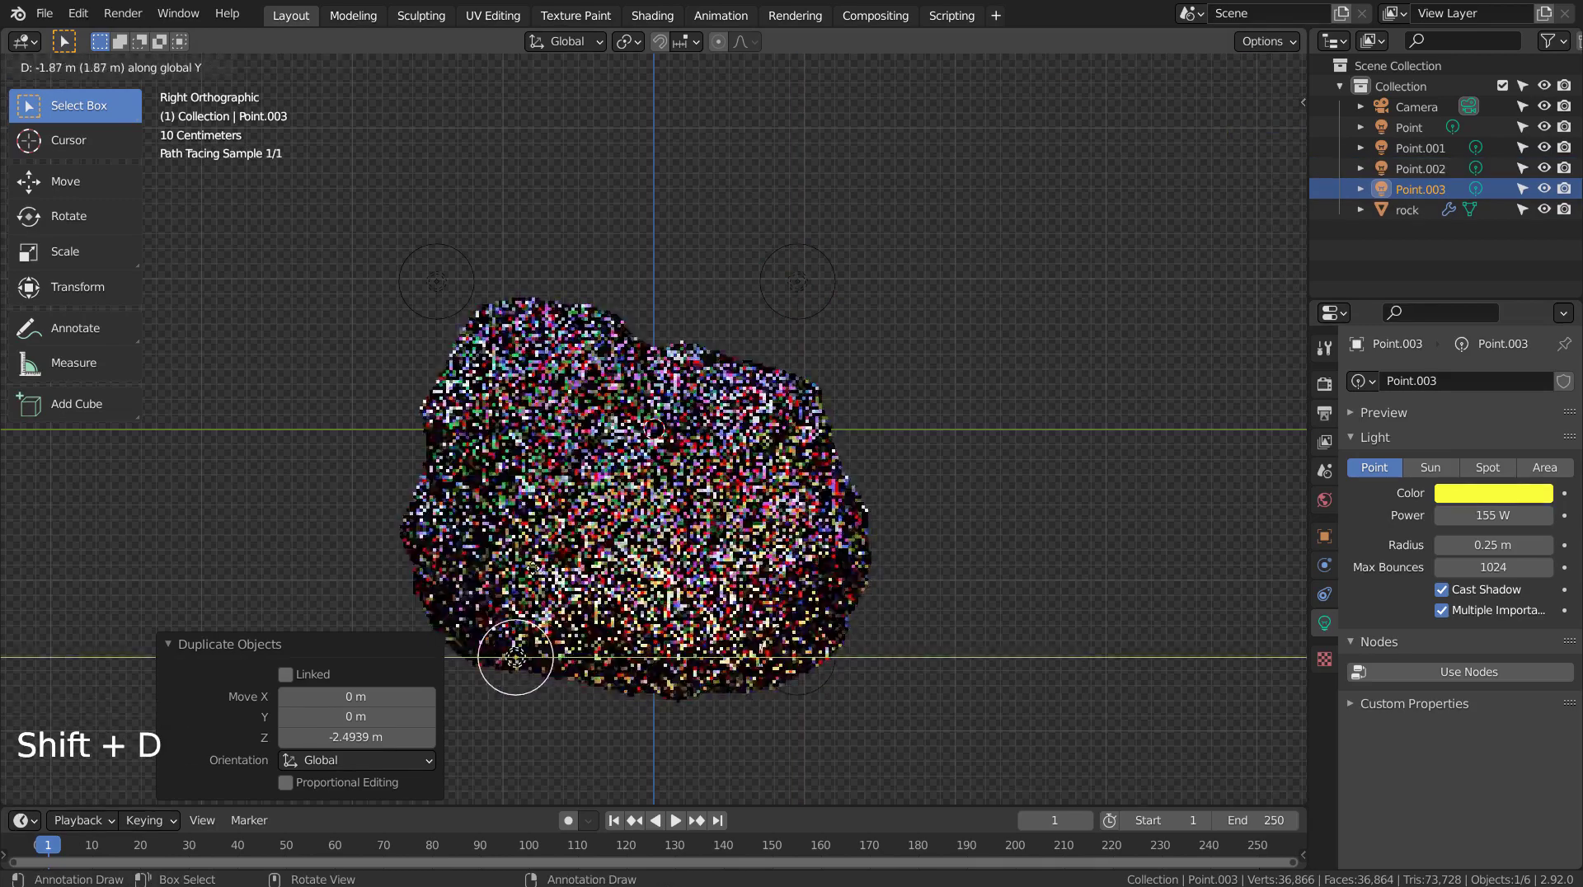
pyautogui.click(412, 564)
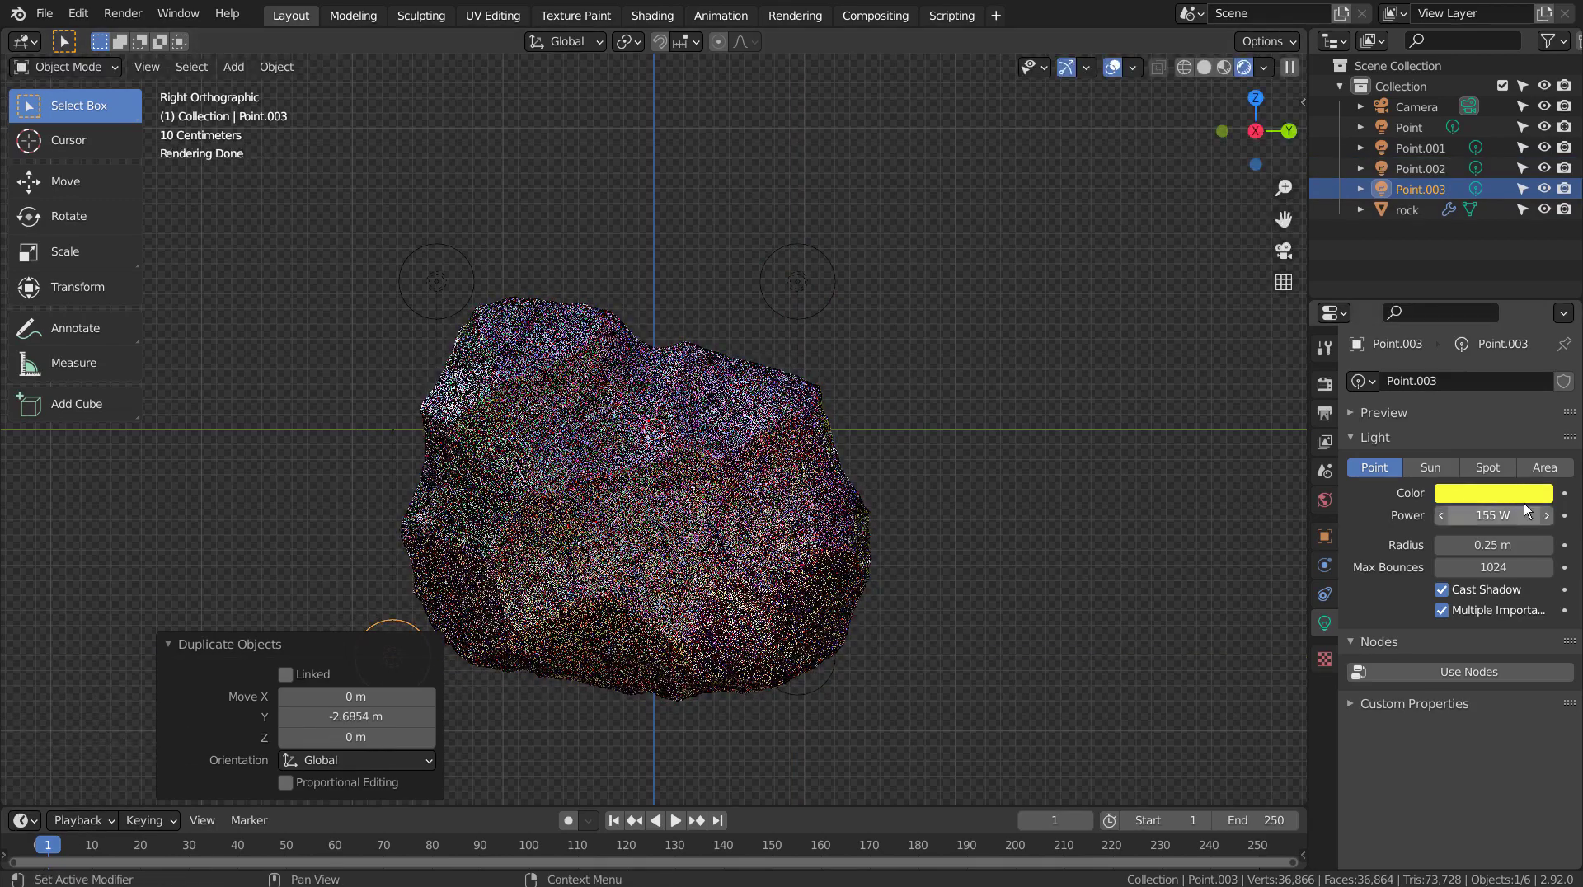
pyautogui.click(1522, 495)
pyautogui.click(1441, 348)
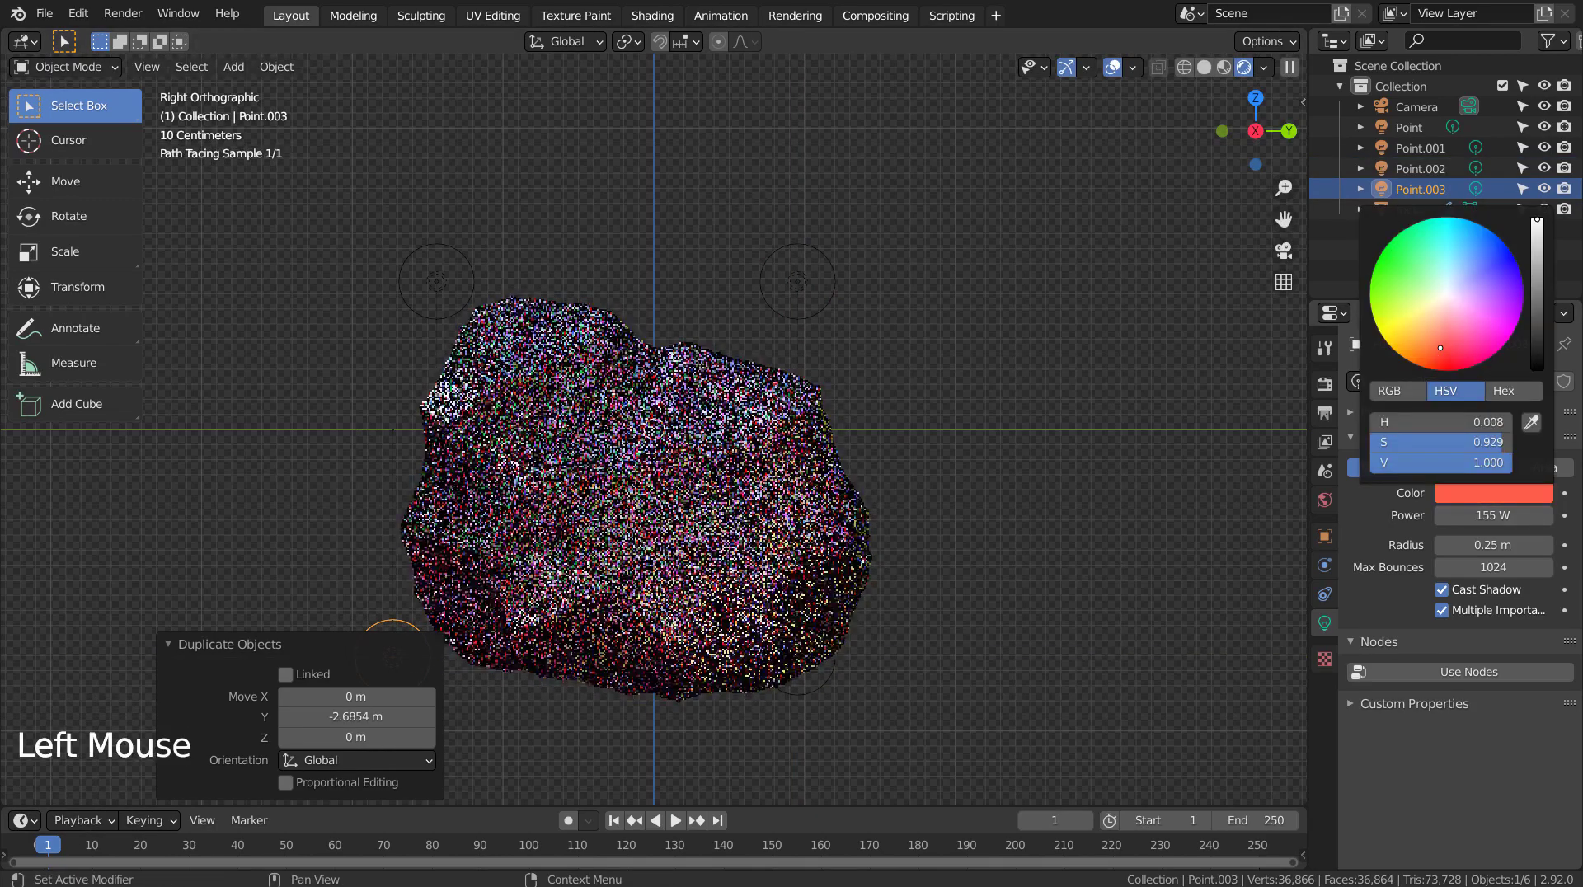
pyautogui.click(928, 453)
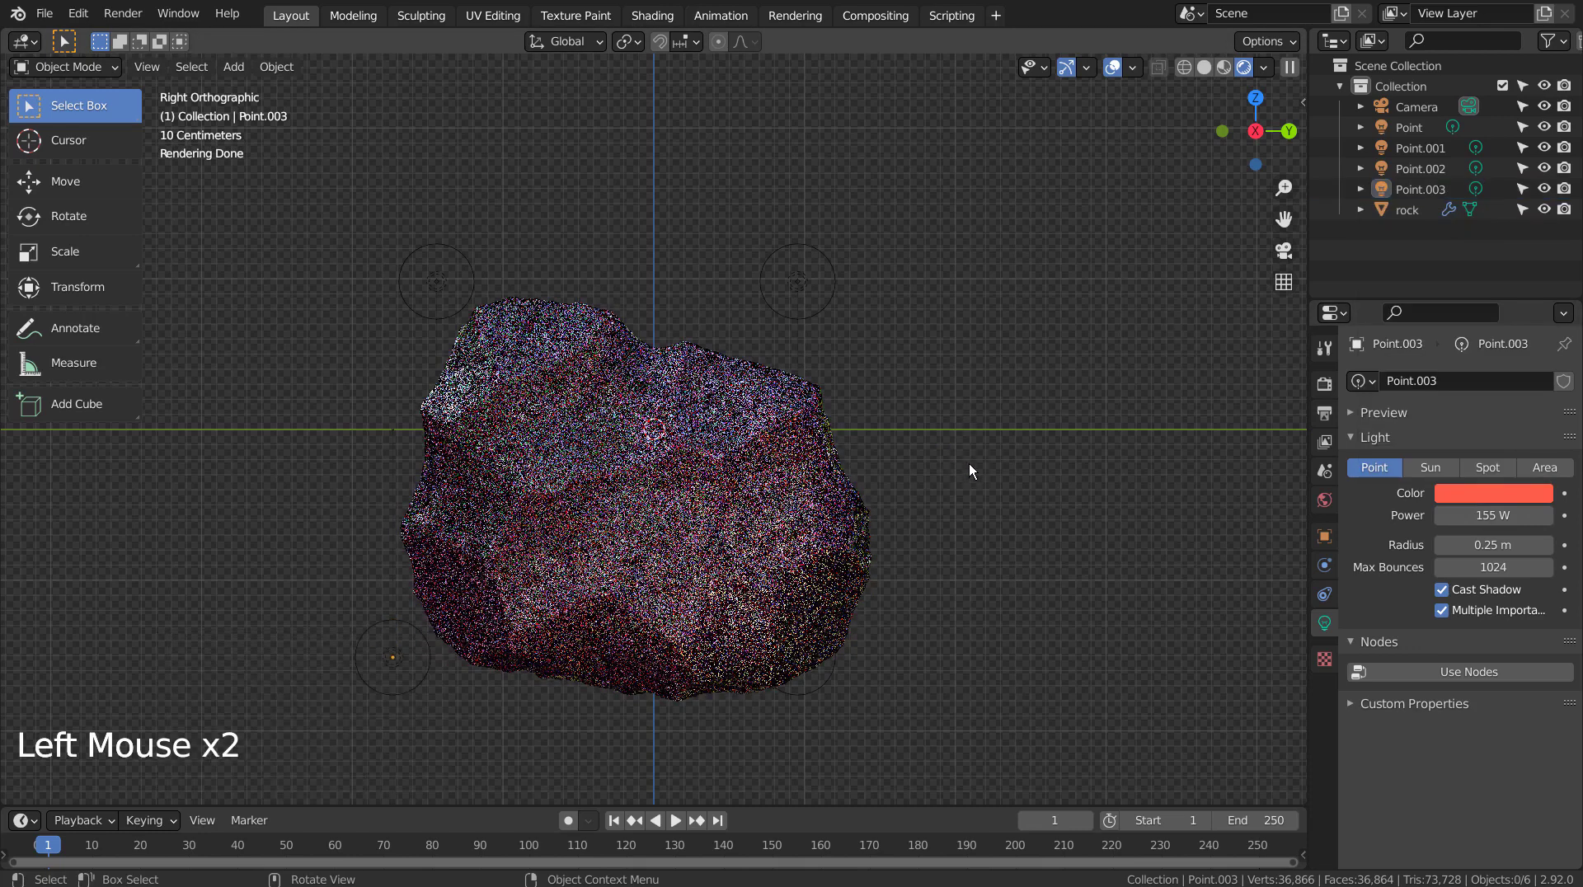
# Set the Cycles sampling to 32 render samples and 5 viewport samples.
pyautogui.click(1324, 384)
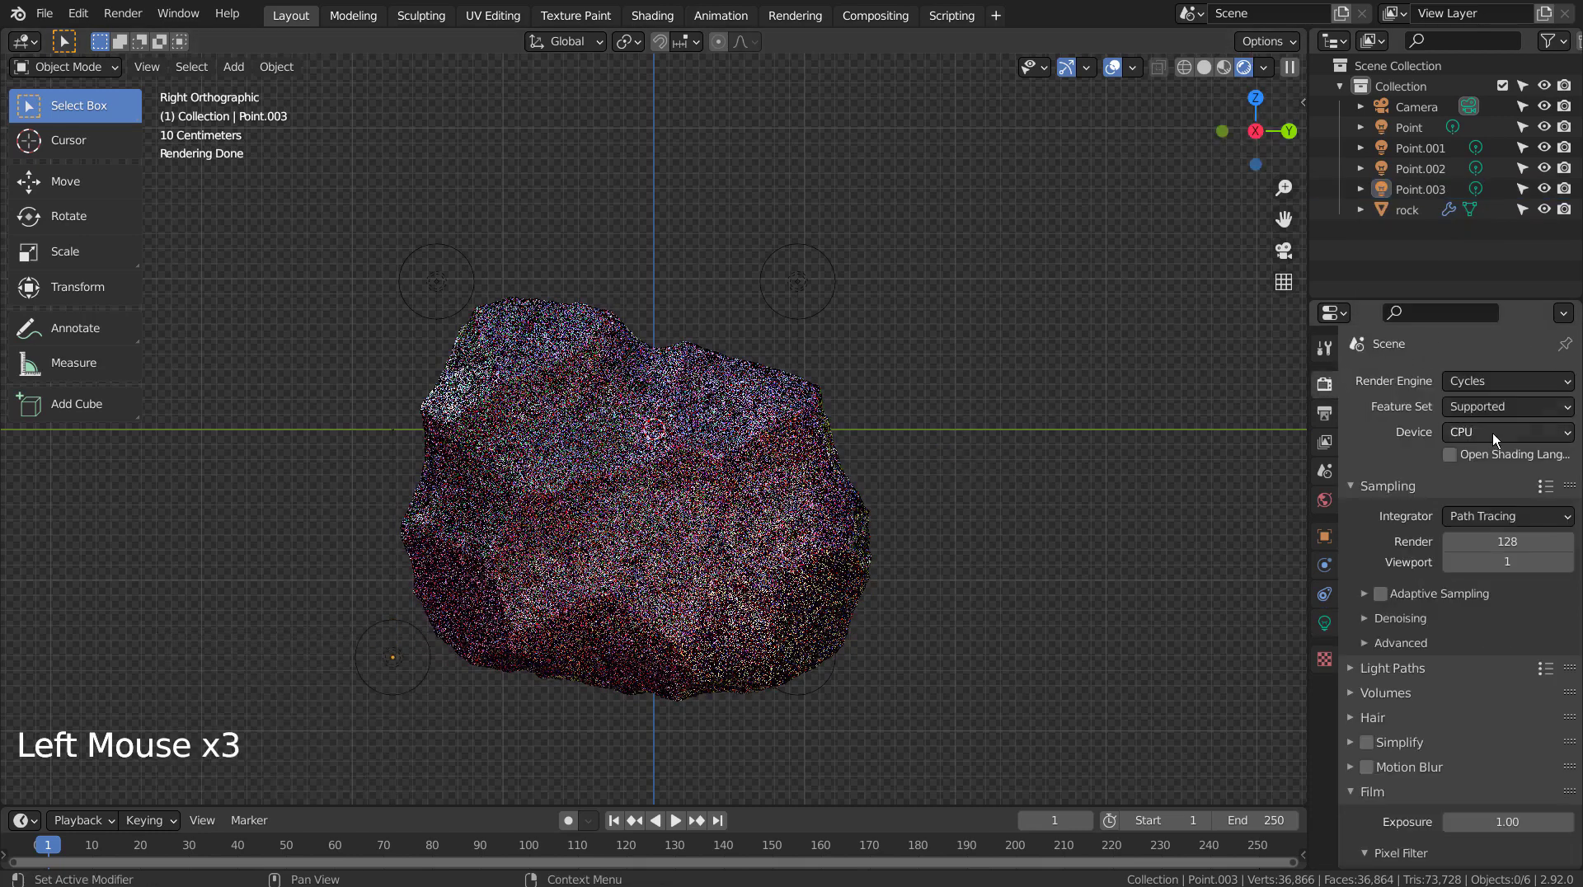
pyautogui.click(1504, 542)
pyautogui.write('32')
pyautogui.press('Return')
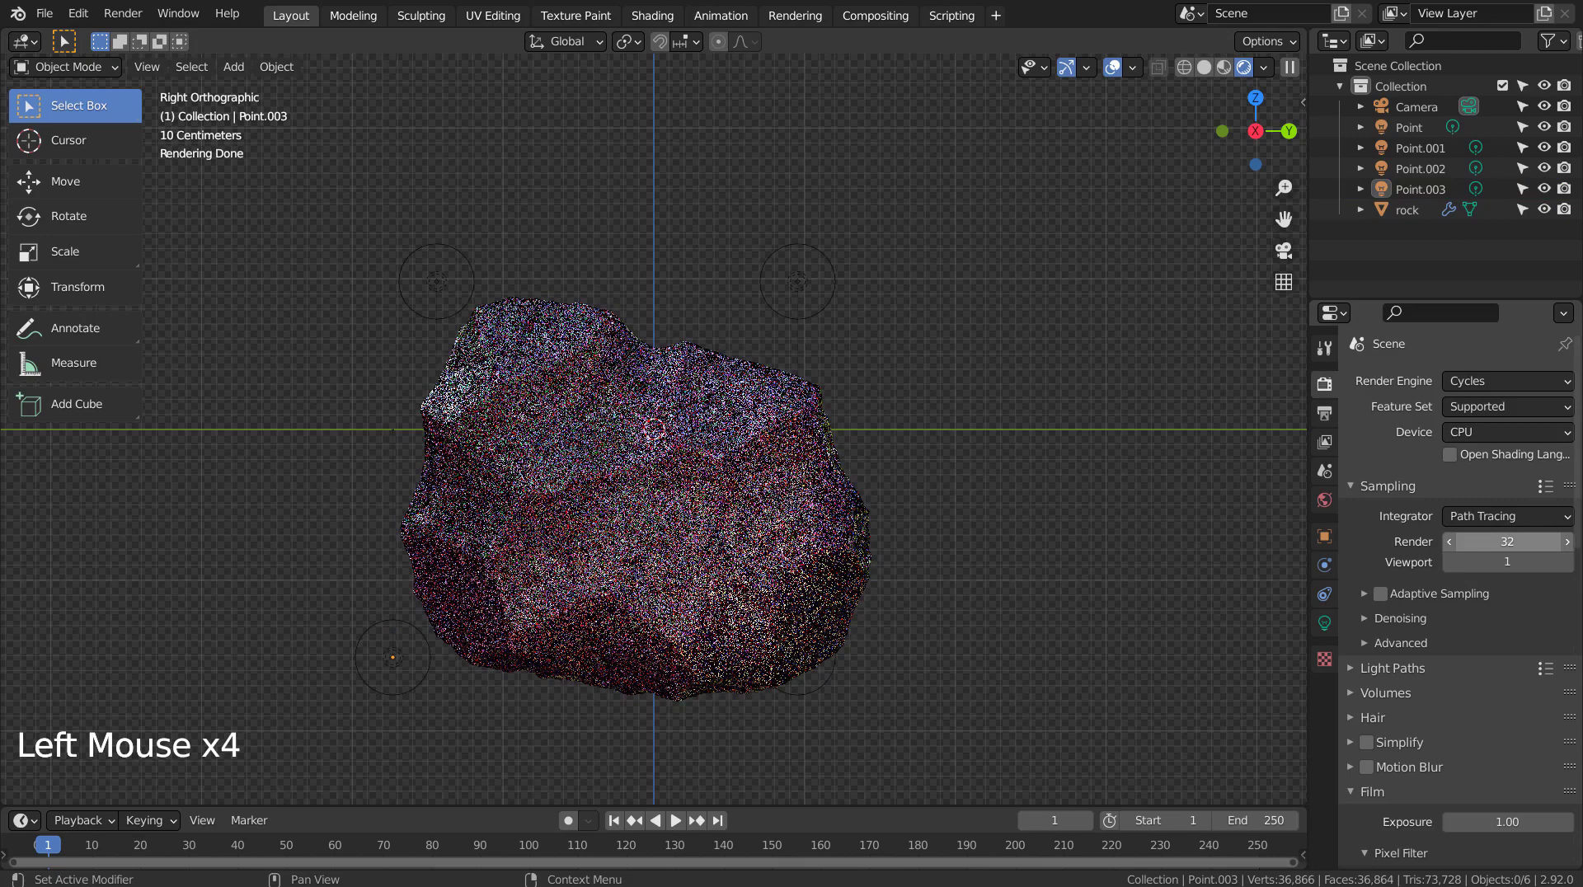
pyautogui.click(1501, 562)
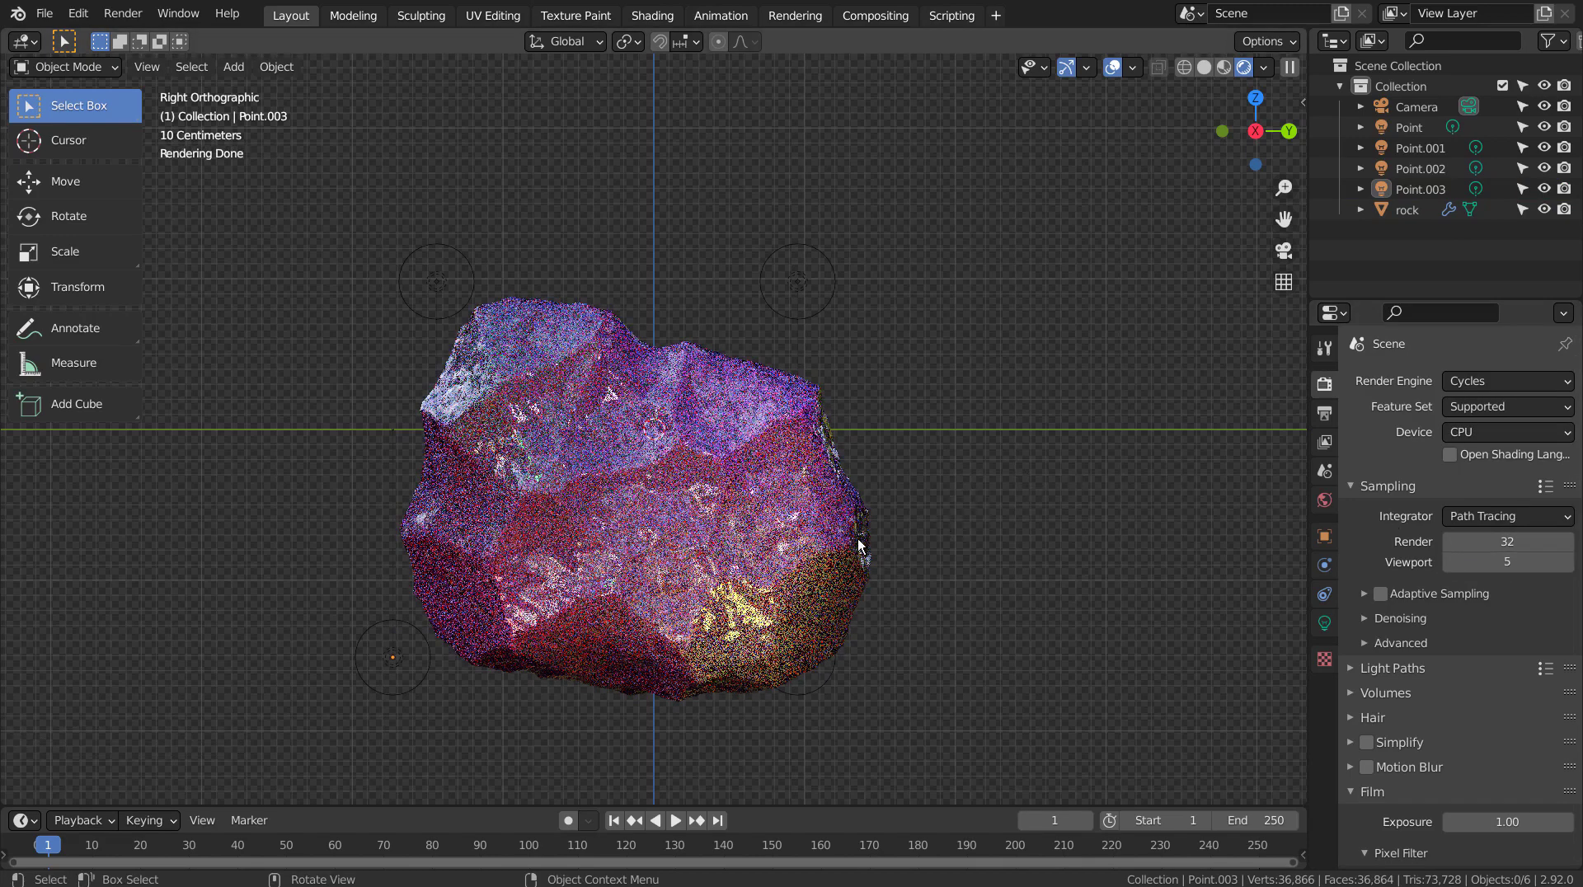
pyautogui.moveTo(908, 505); pyautogui.dragTo(876, 566, button='middle')
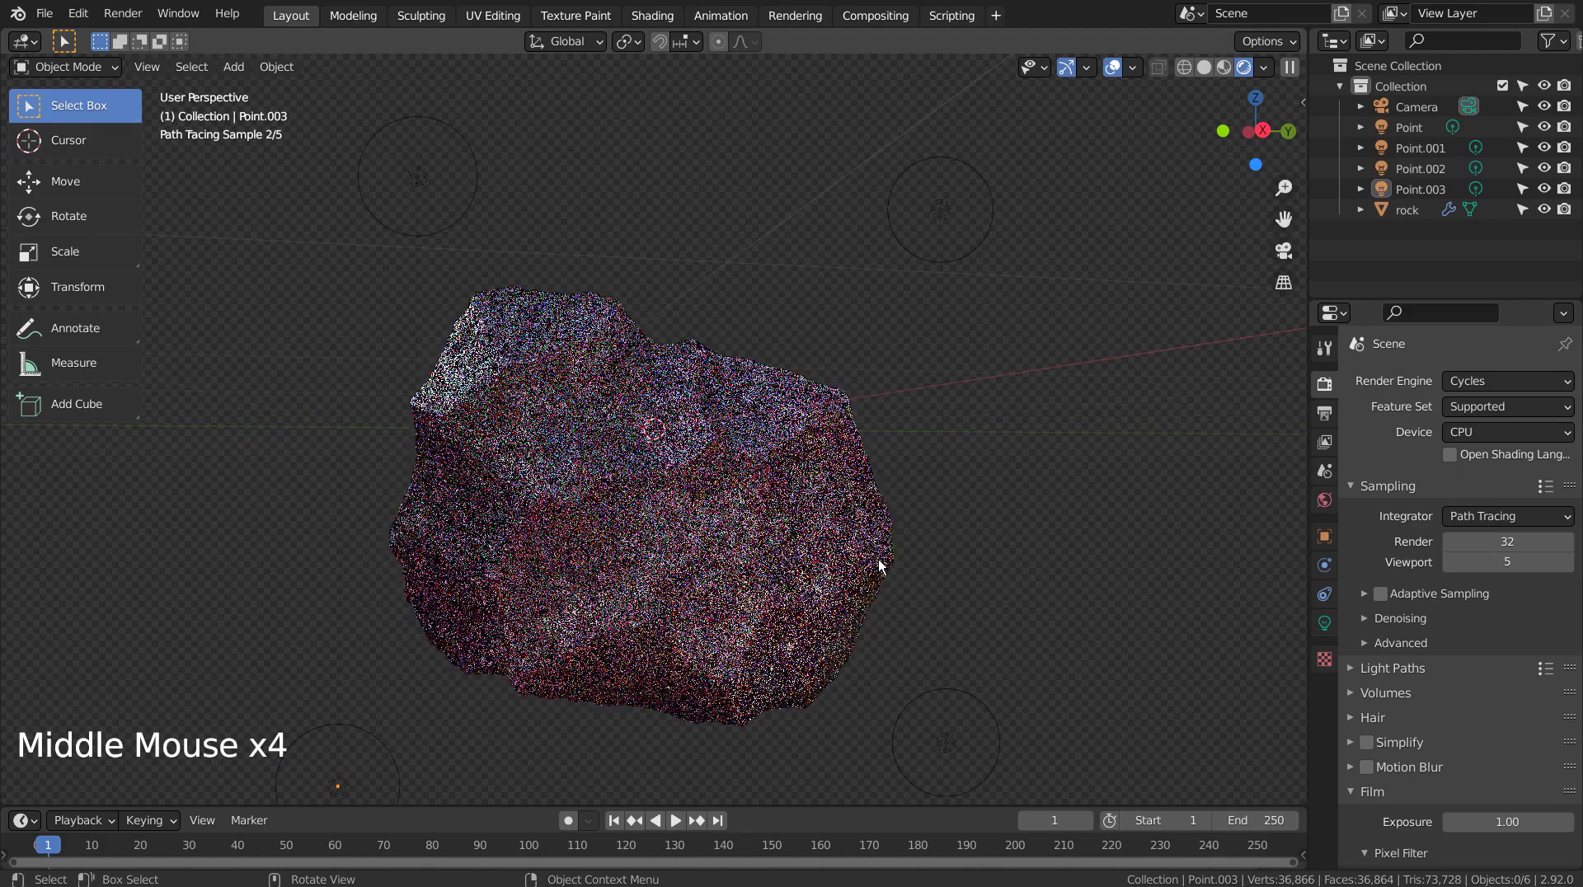
# Set the green point light's power to 355 W.
pyautogui.click(1412, 127)
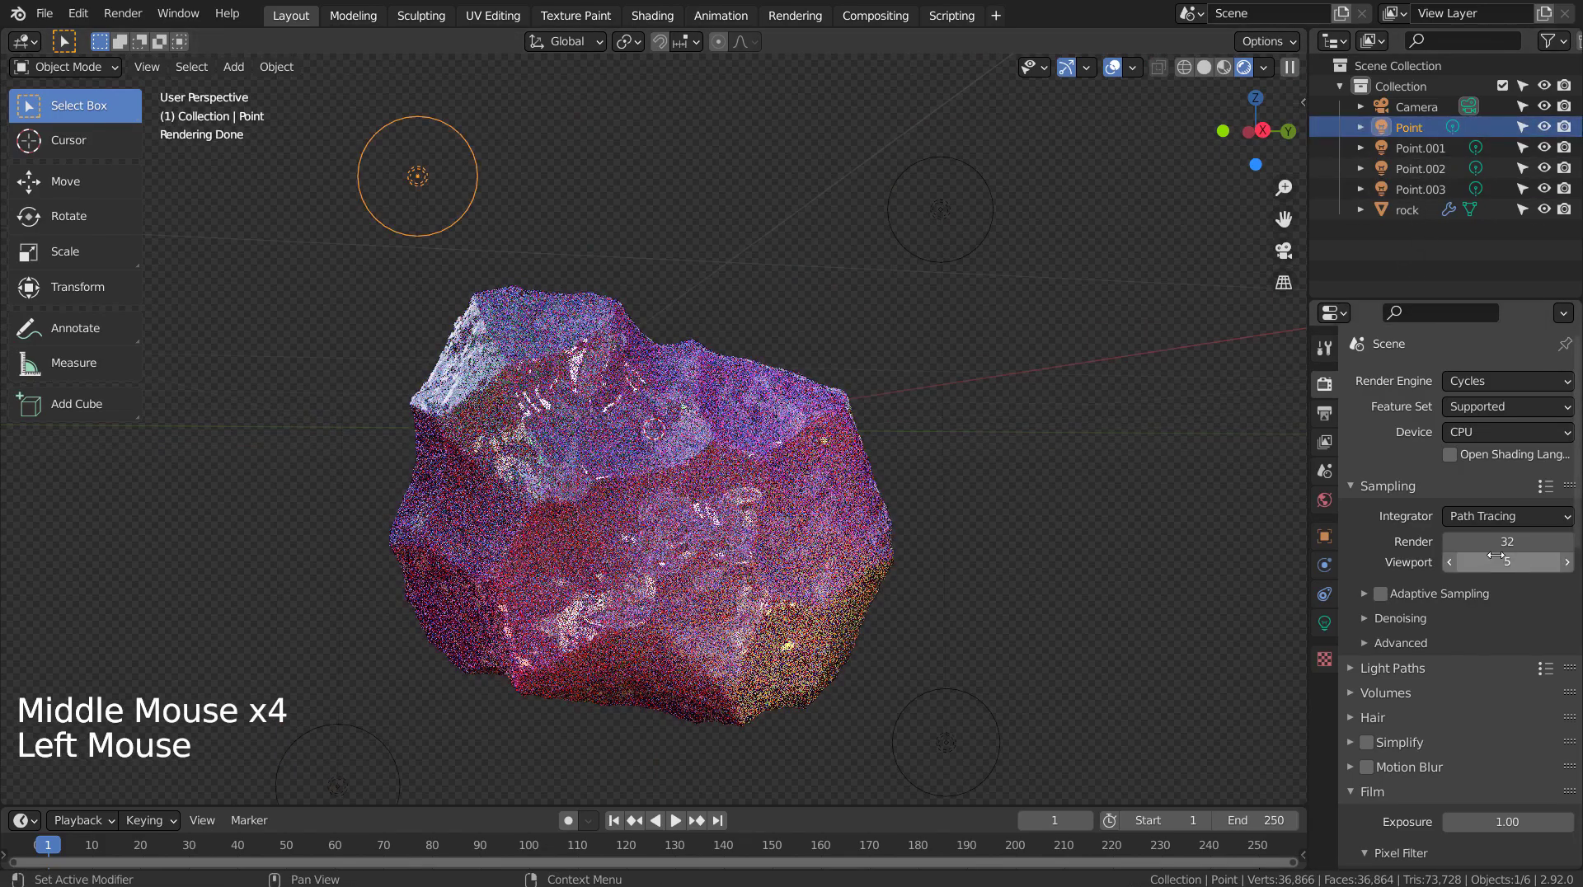
pyautogui.click(1324, 622)
pyautogui.click(1493, 515)
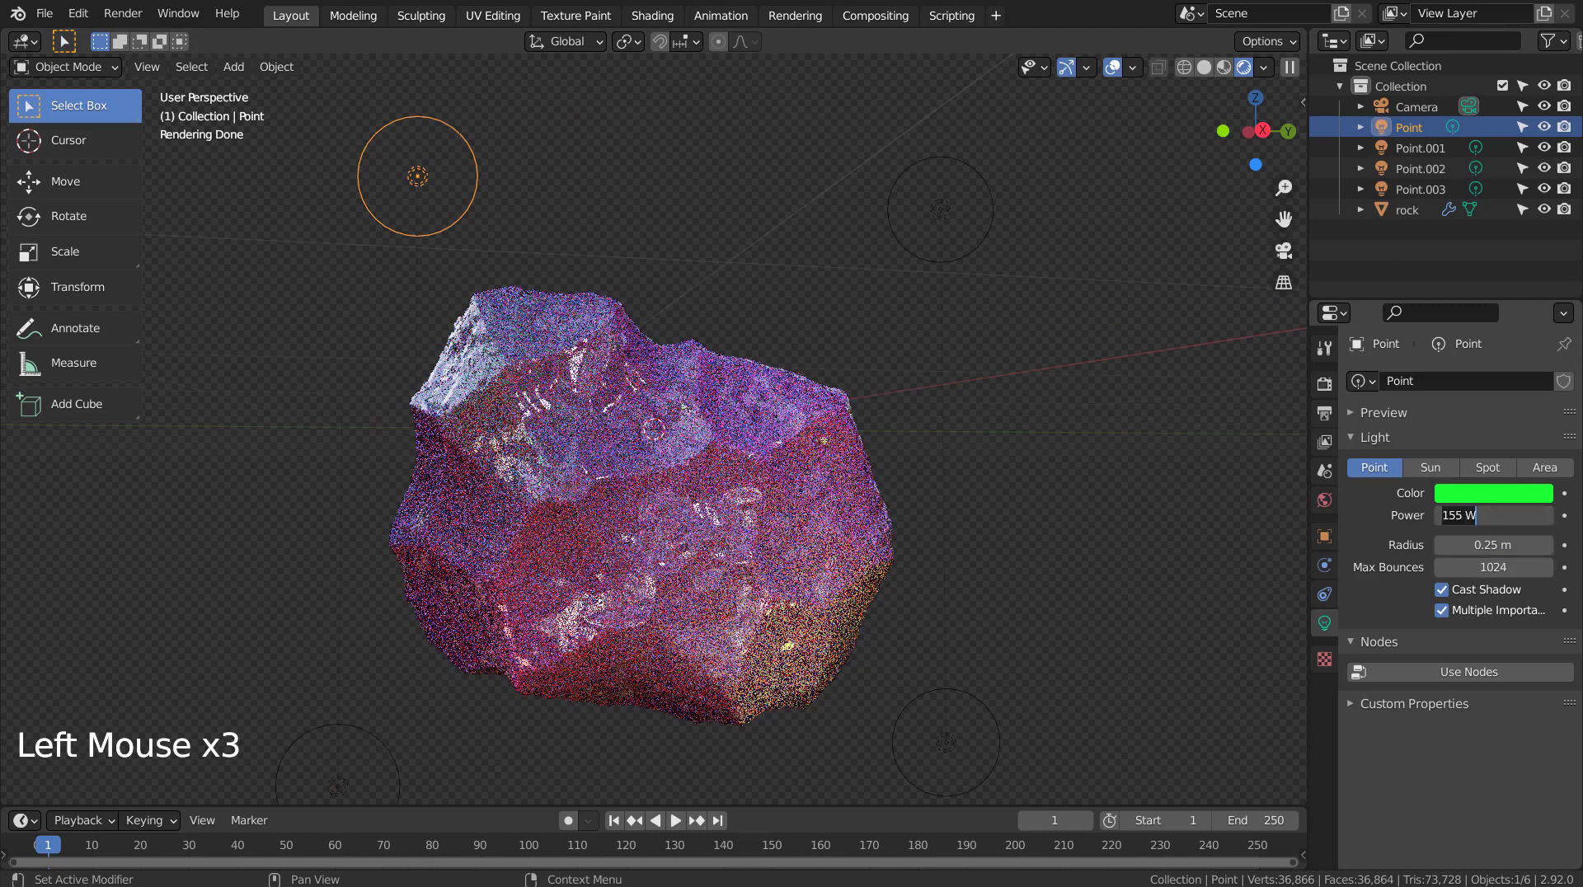
pyautogui.write('355')
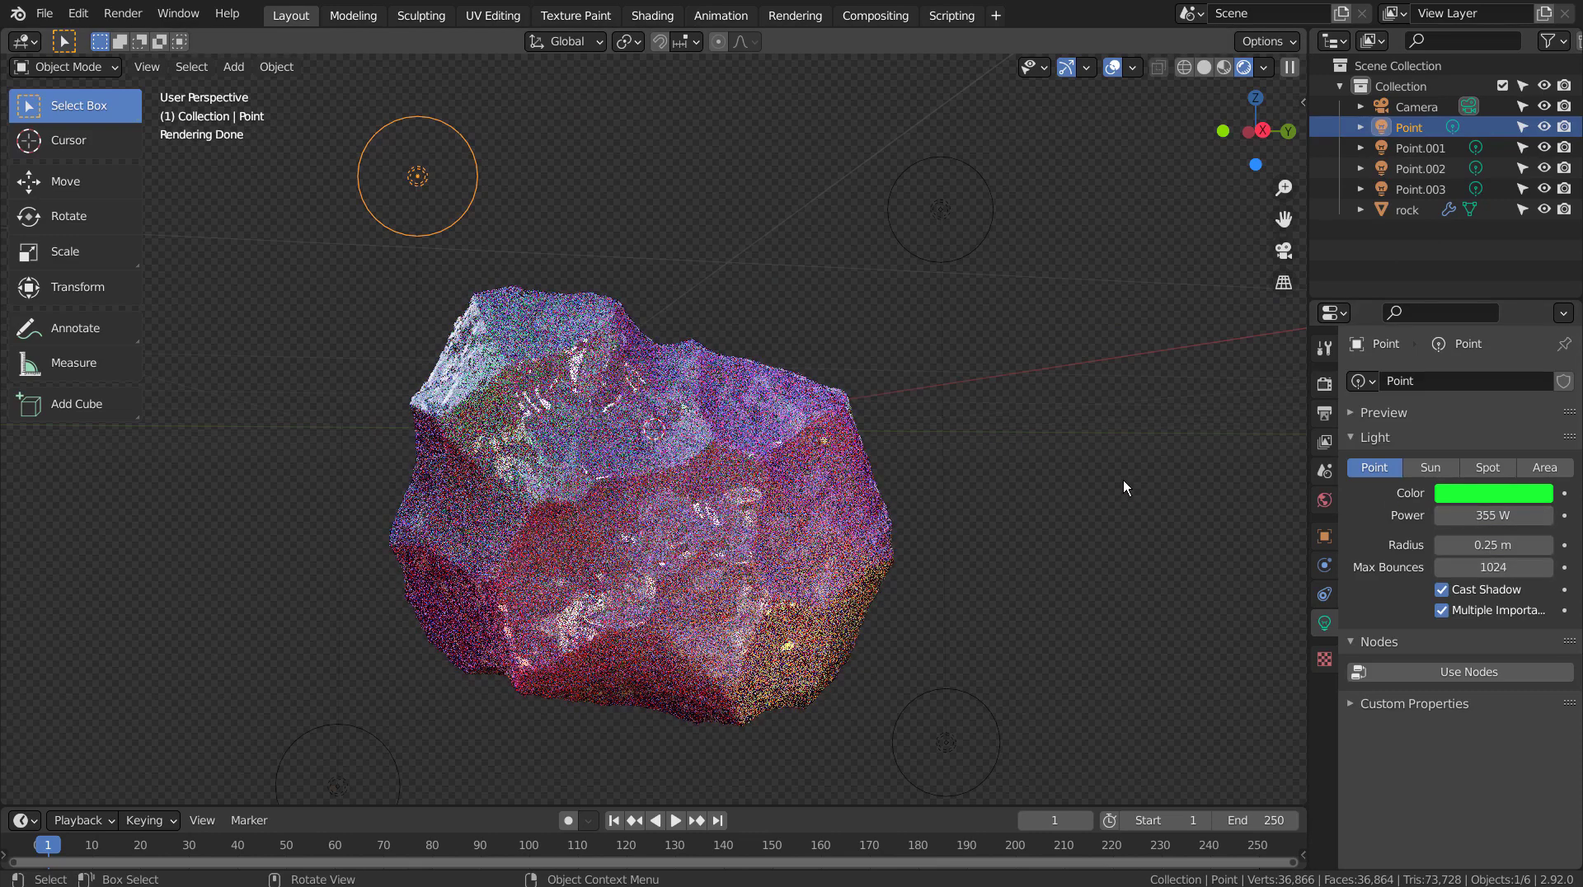
pyautogui.click(1122, 482)
pyautogui.moveTo(1122, 482); pyautogui.dragTo(1040, 588, button='middle')
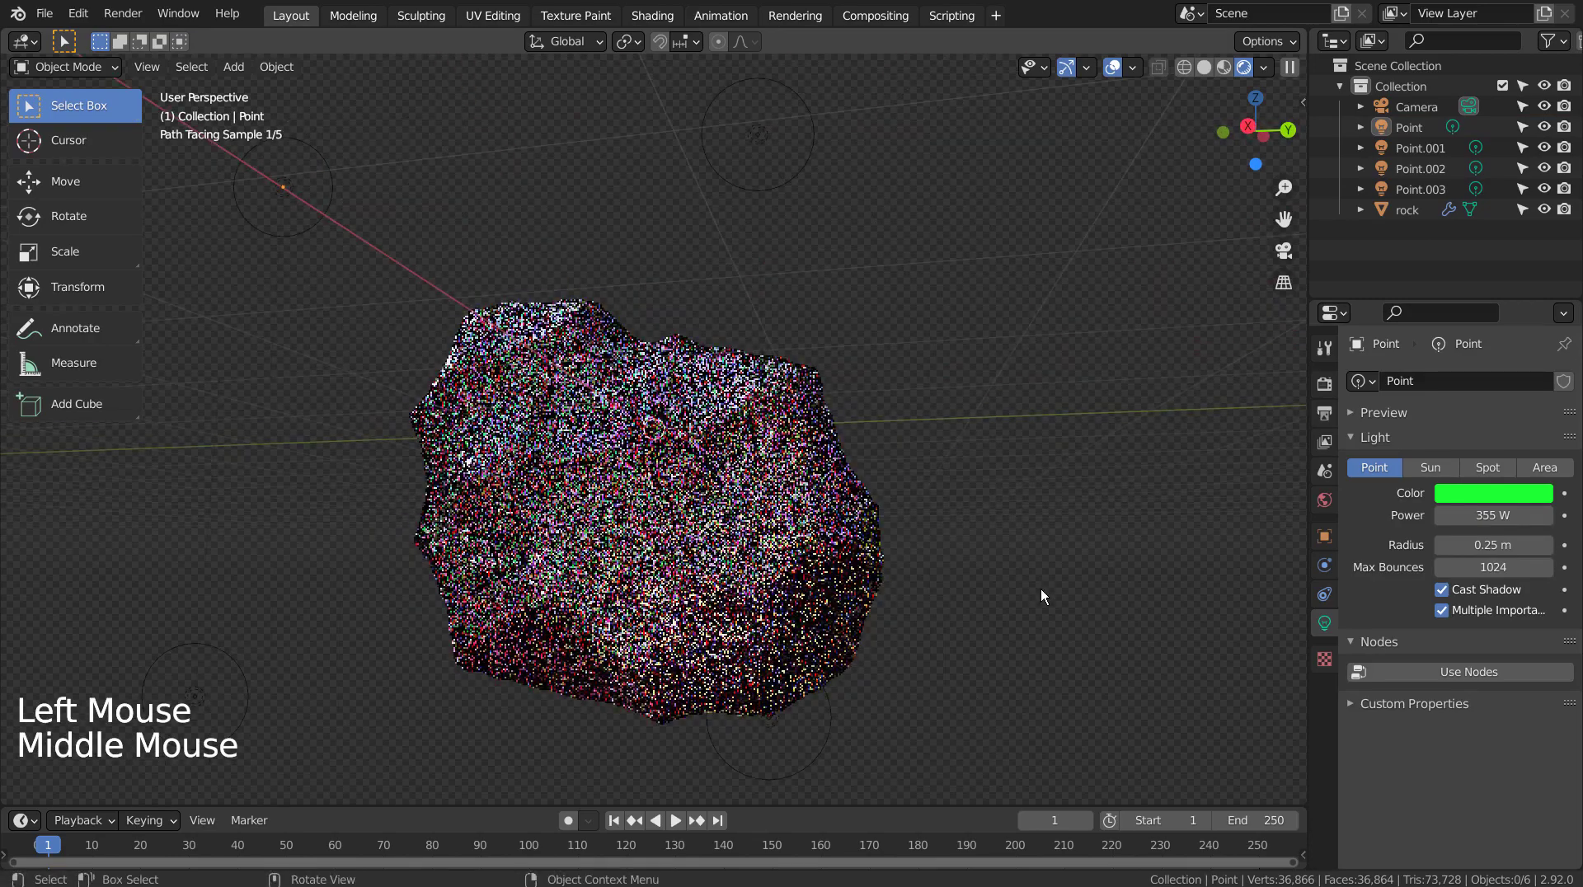
# Add a plane mesh at the origin and scale it up by about 16.5.
pyautogui.press('KP_1')
pyautogui.press('KP_3')
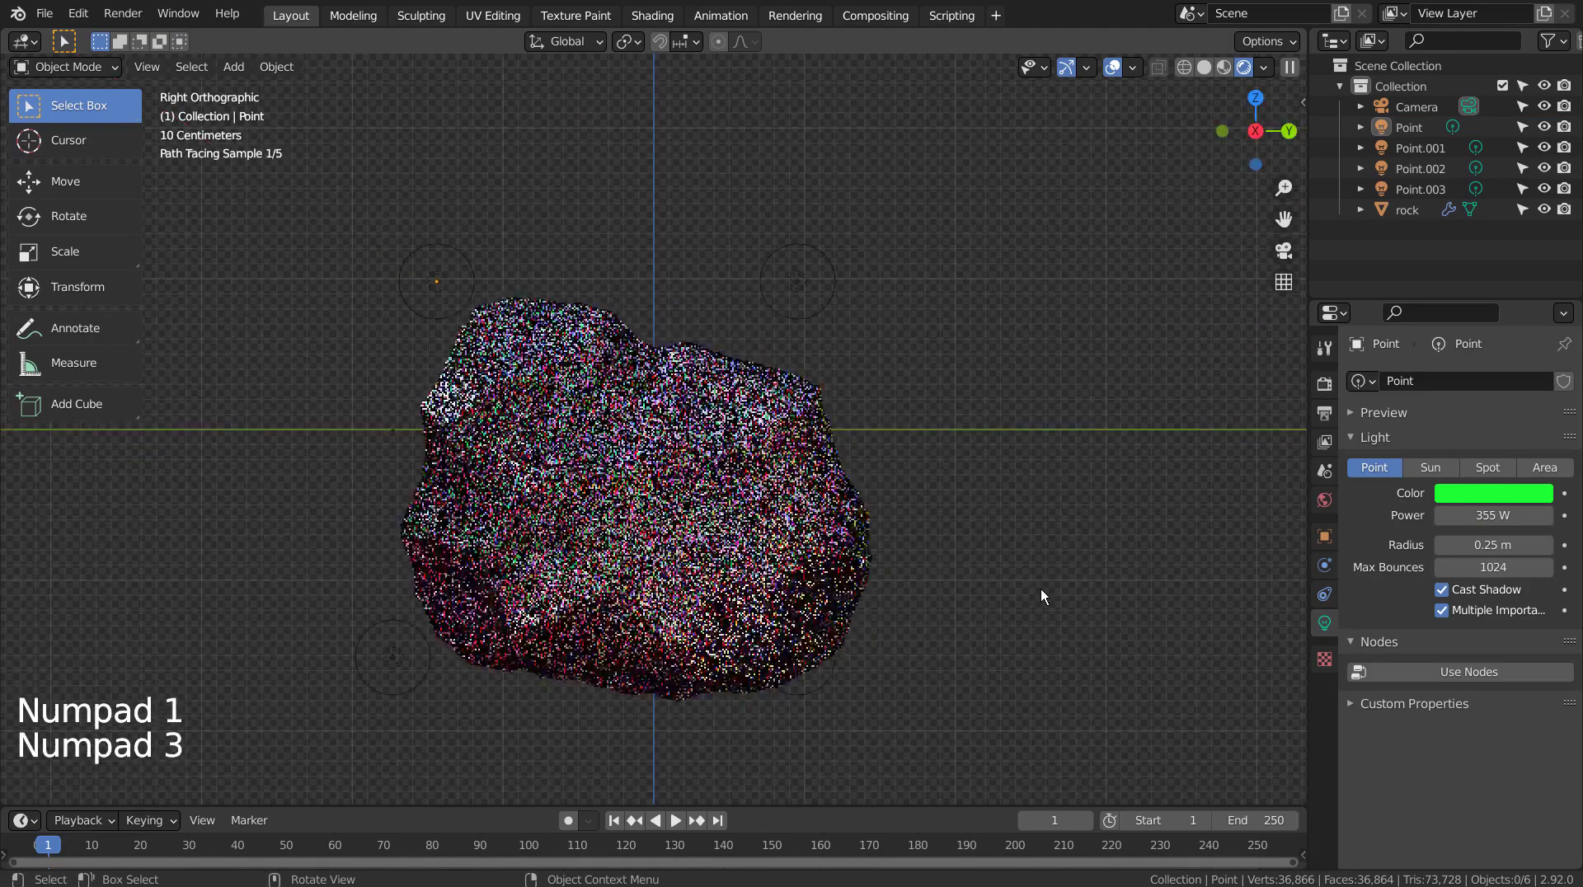
pyautogui.click(1047, 541)
pyautogui.hotkey('shift', 'a')
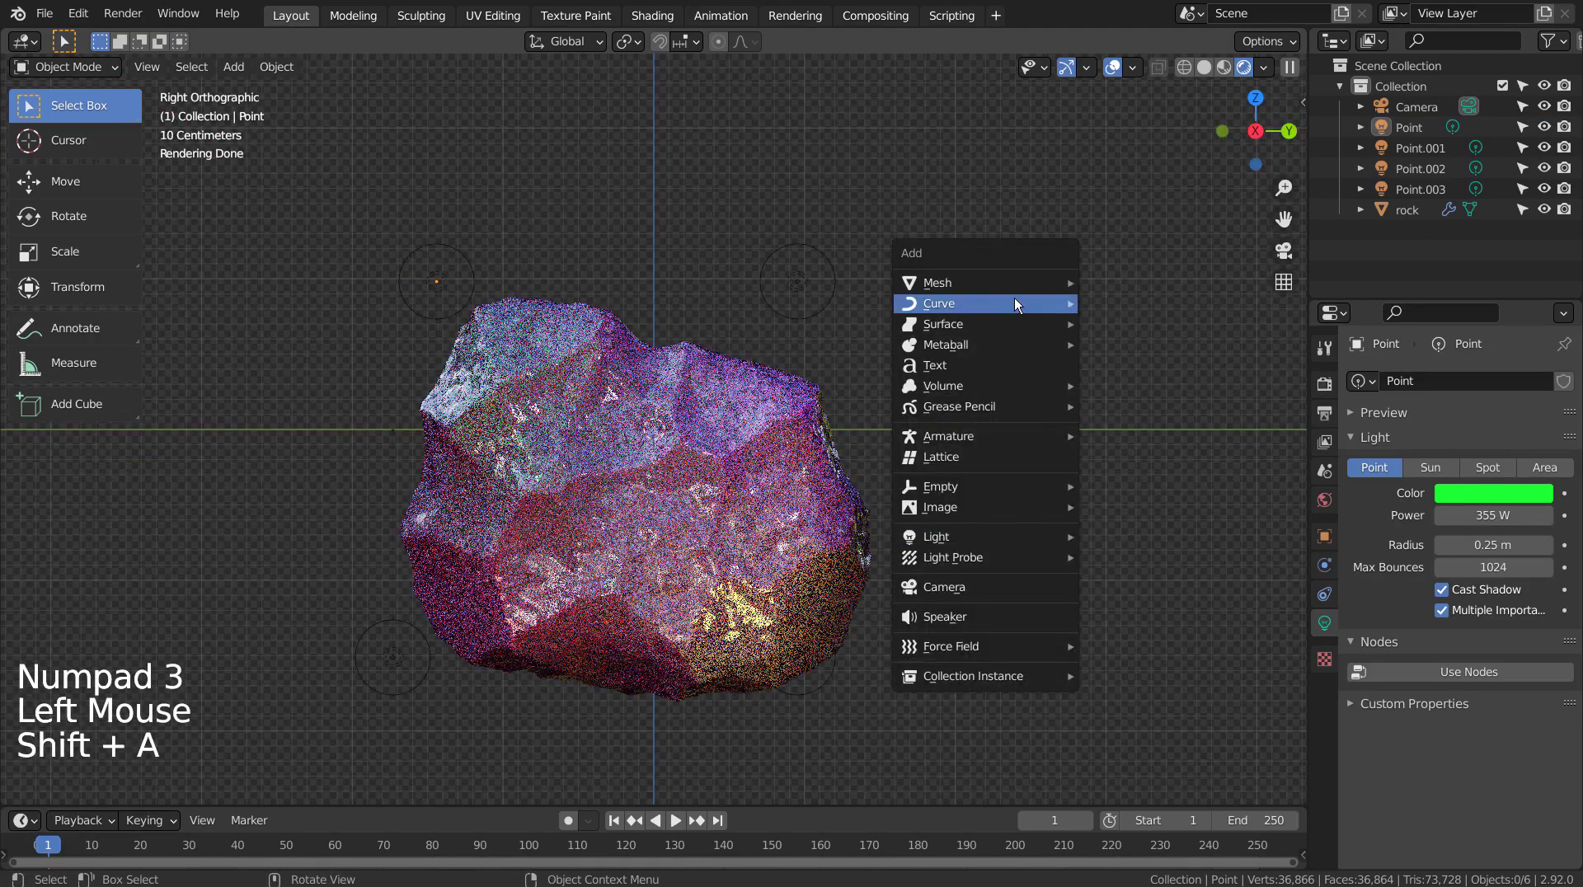
pyautogui.moveTo(1014, 284)
pyautogui.click(1137, 283)
pyautogui.press('s')
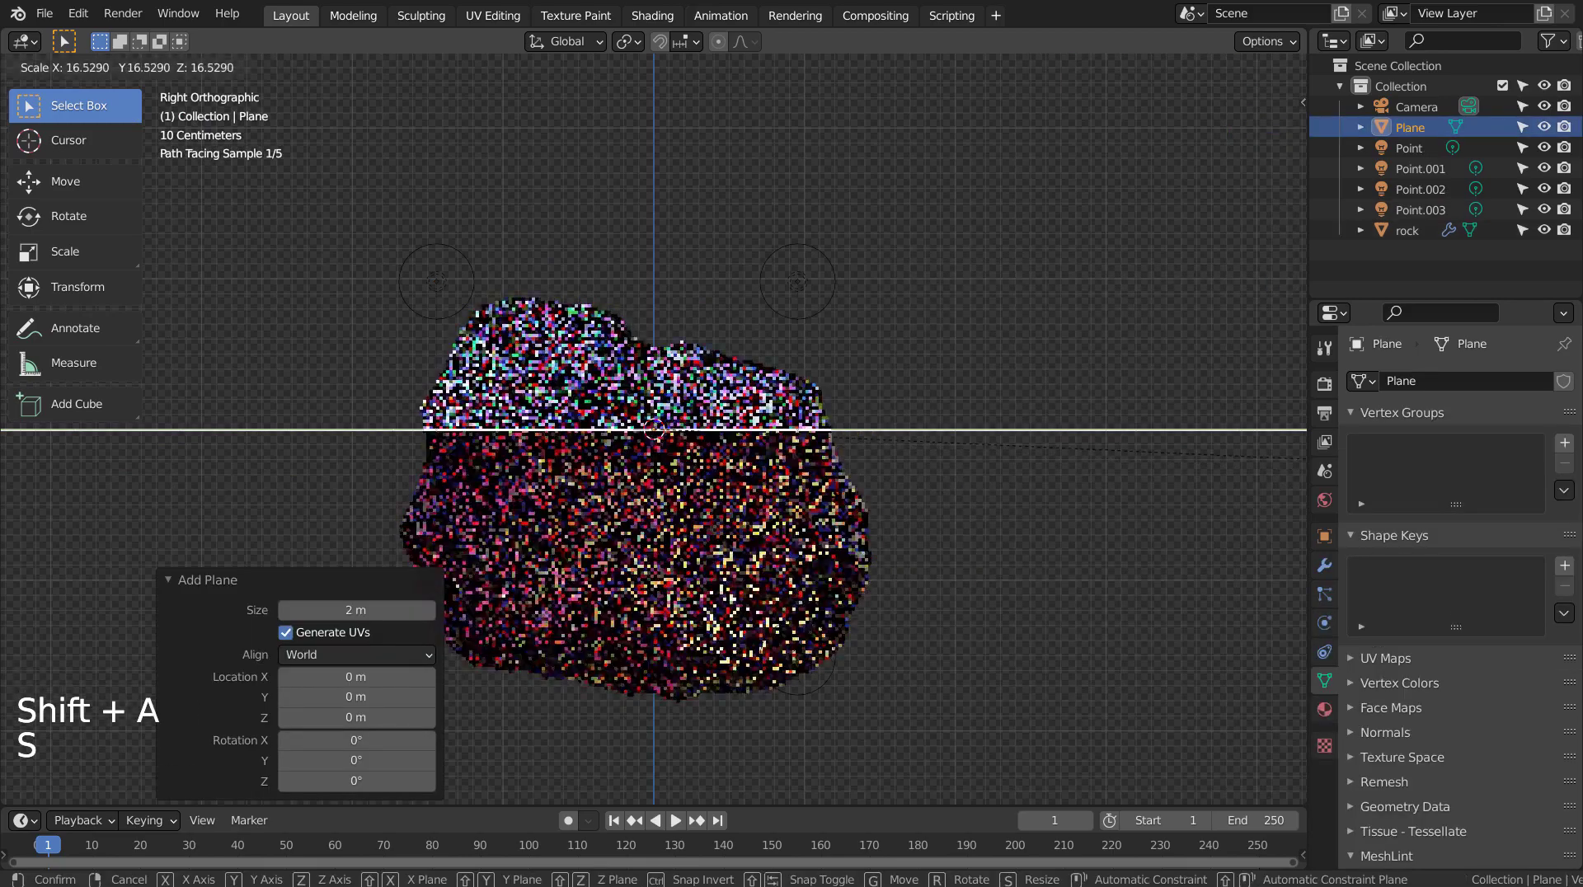
pyautogui.click(825, 497)
pyautogui.moveTo(991, 627); pyautogui.dragTo(907, 684, button='middle')
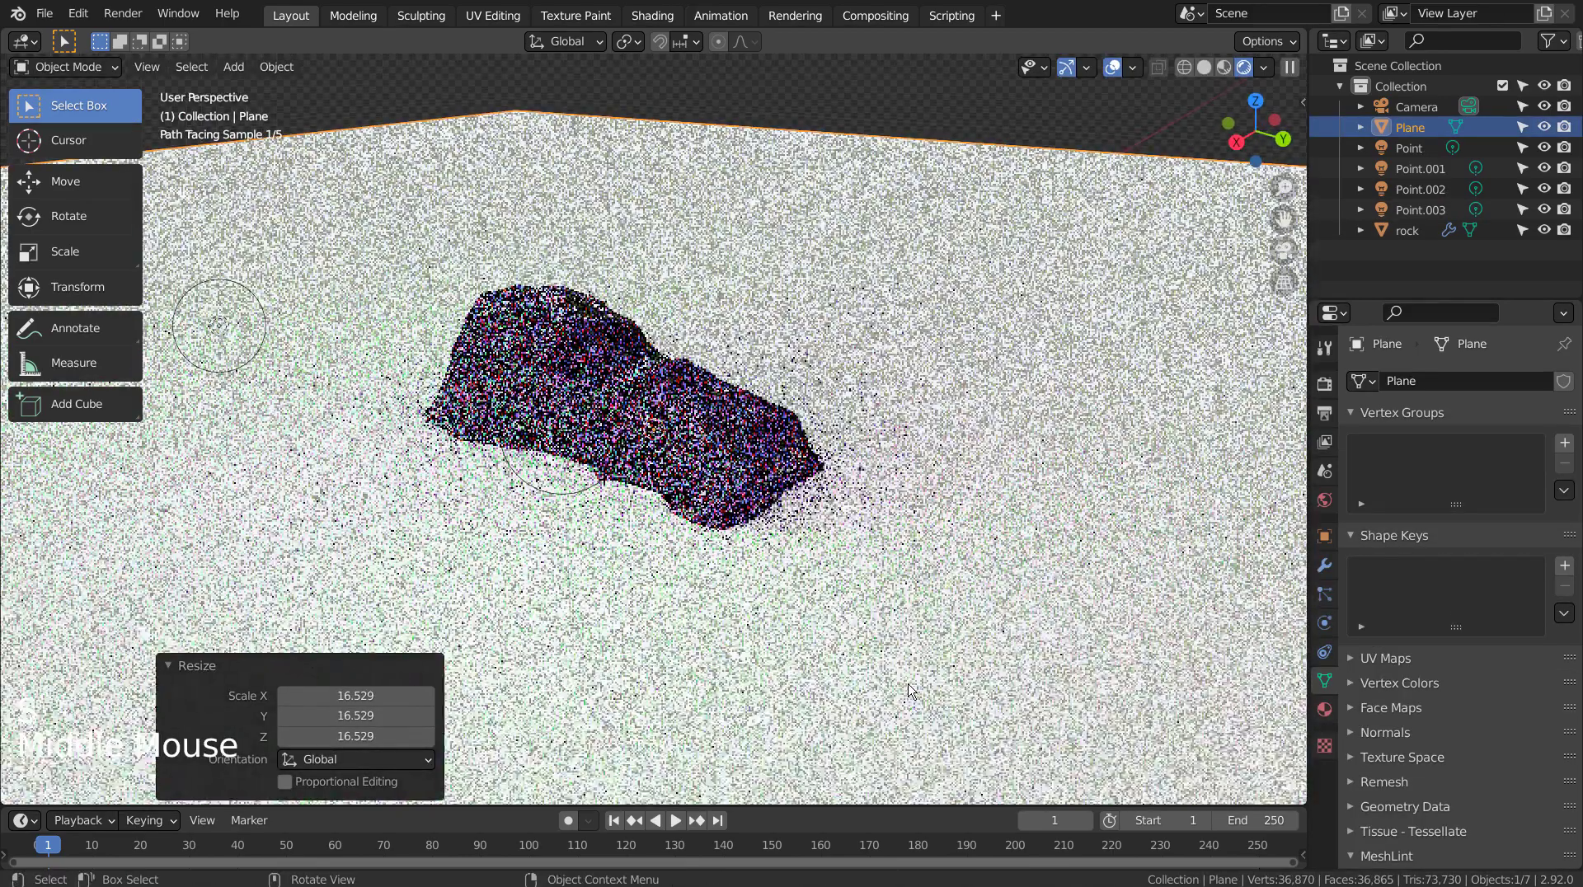
# Lower the plane about 1.56 m along Z so it sits at the base of the rock.
pyautogui.press('KP_3')
pyautogui.press('g')
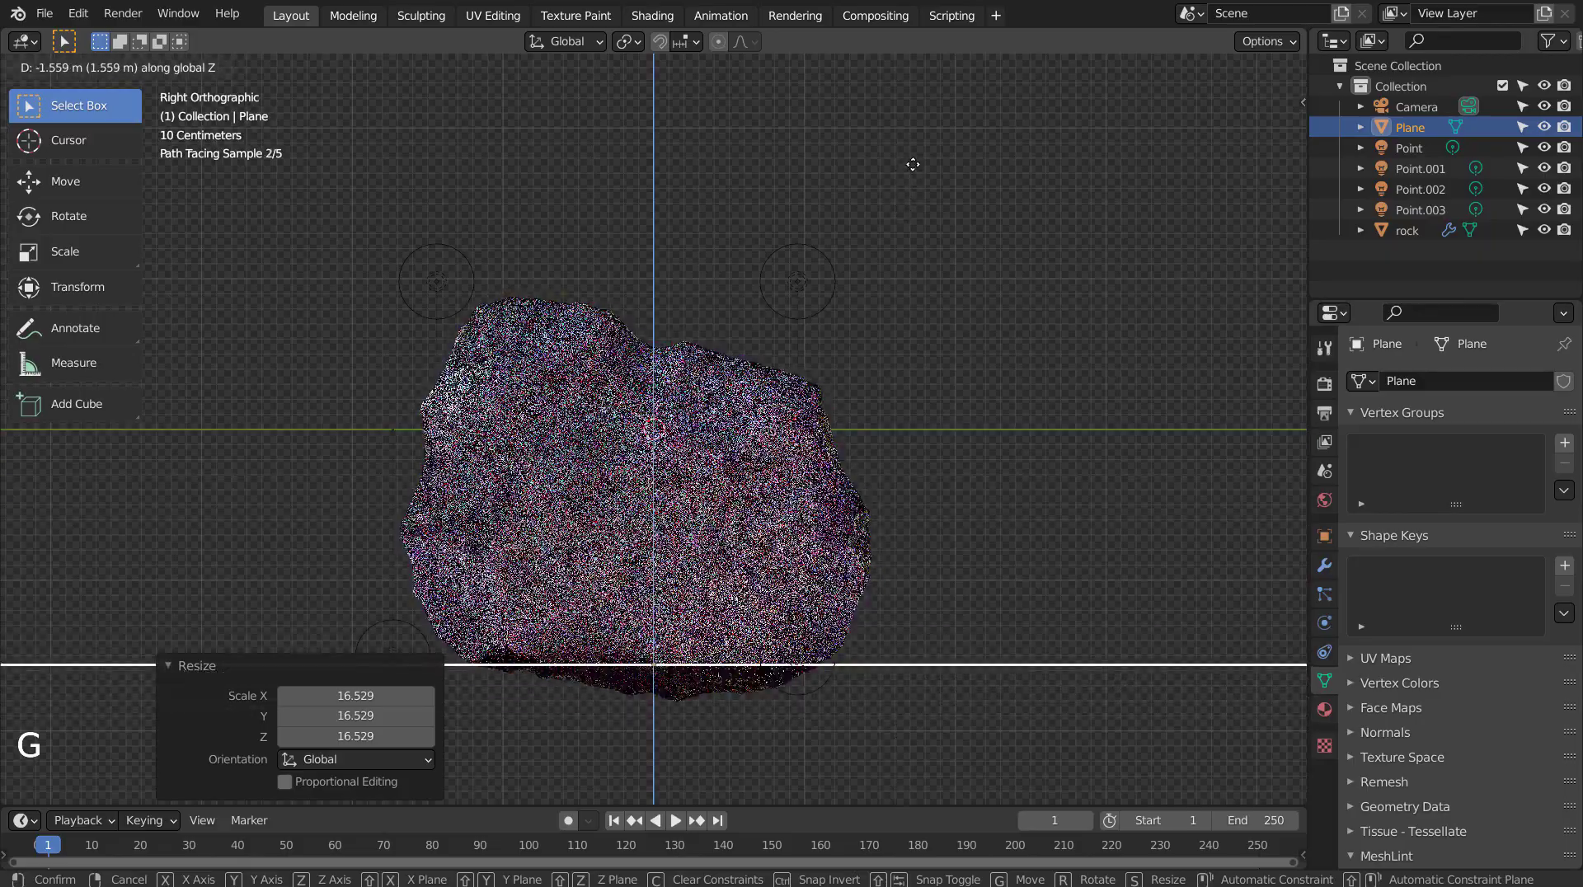
pyautogui.click(913, 164)
pyautogui.moveTo(938, 268); pyautogui.dragTo(925, 417, button='middle')
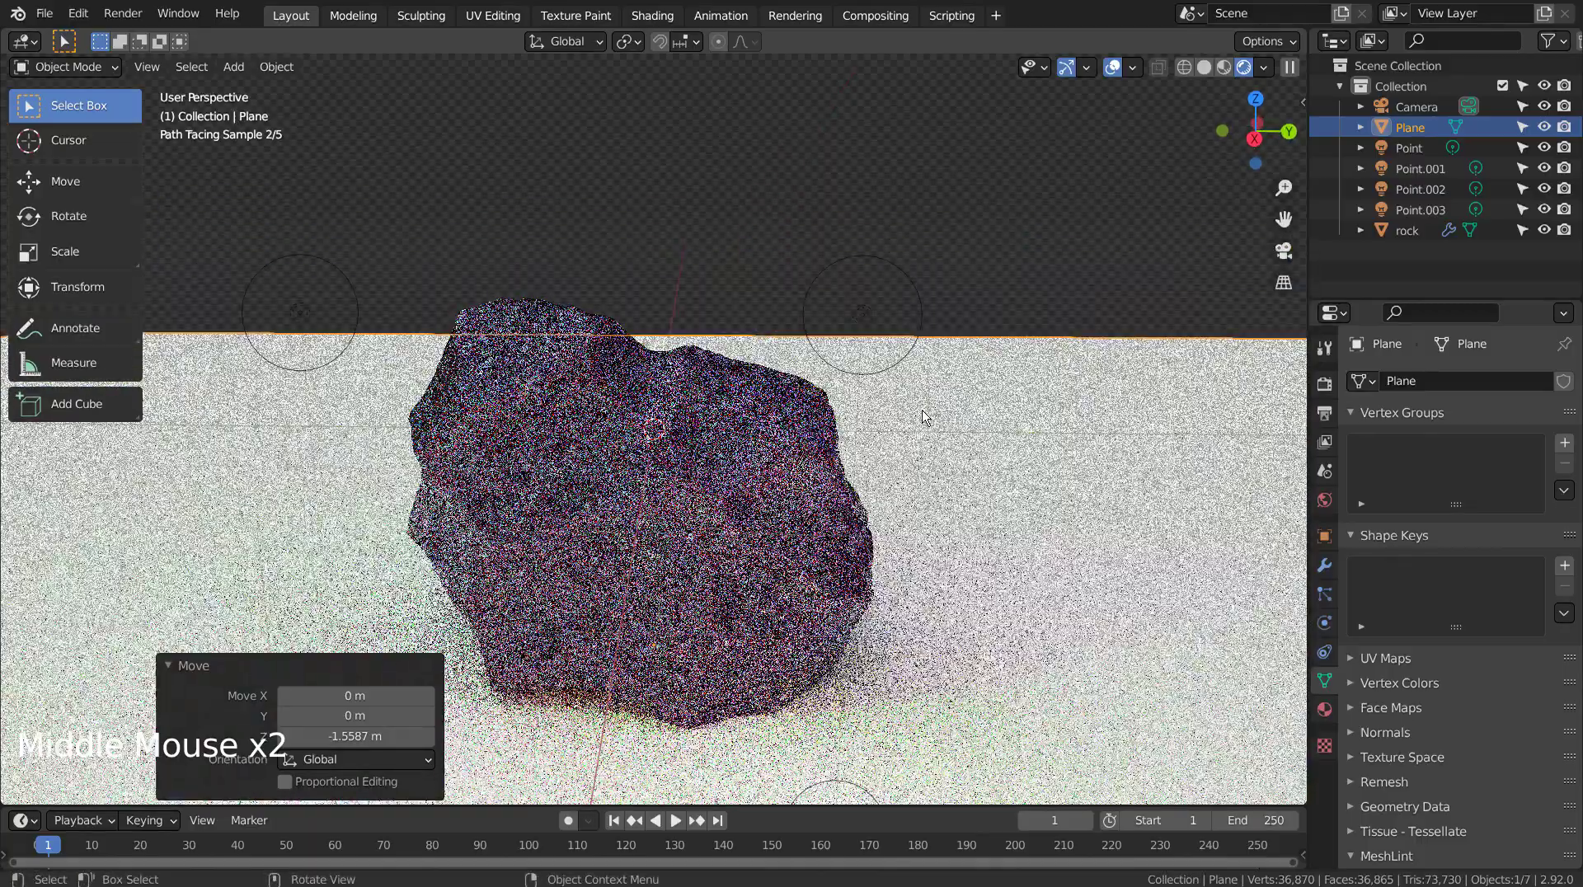
# Scale the ground plane up by a further factor of about 2.74.
pyautogui.press('s')
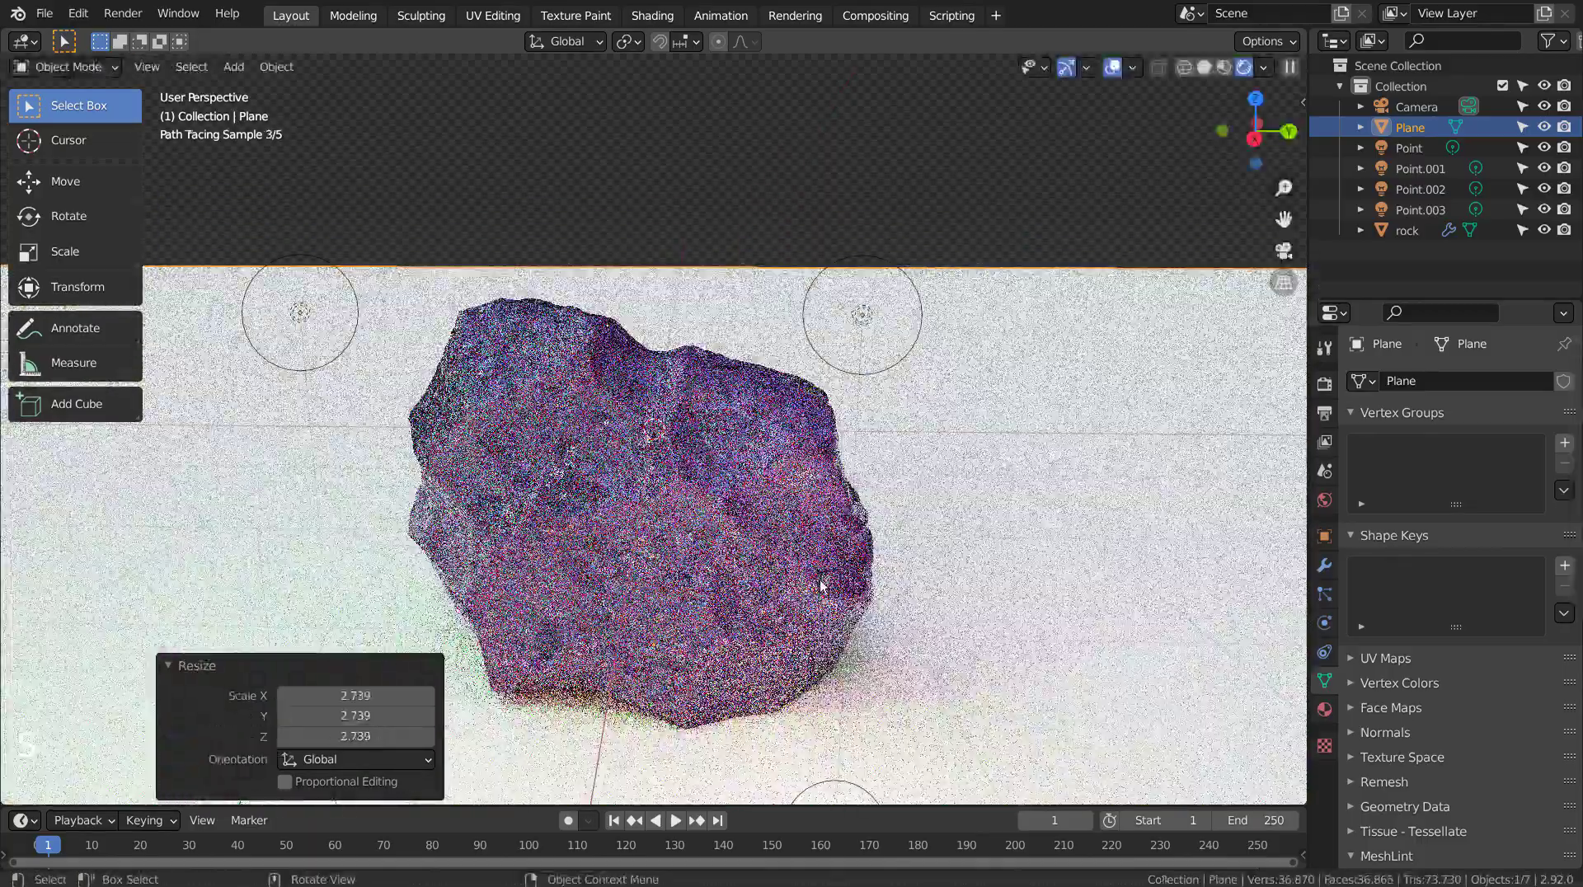
pyautogui.scroll(-3, 839, 600)
pyautogui.moveTo(837, 599); pyautogui.dragTo(890, 619, button='middle')
pyautogui.scroll(1, 853, 587)
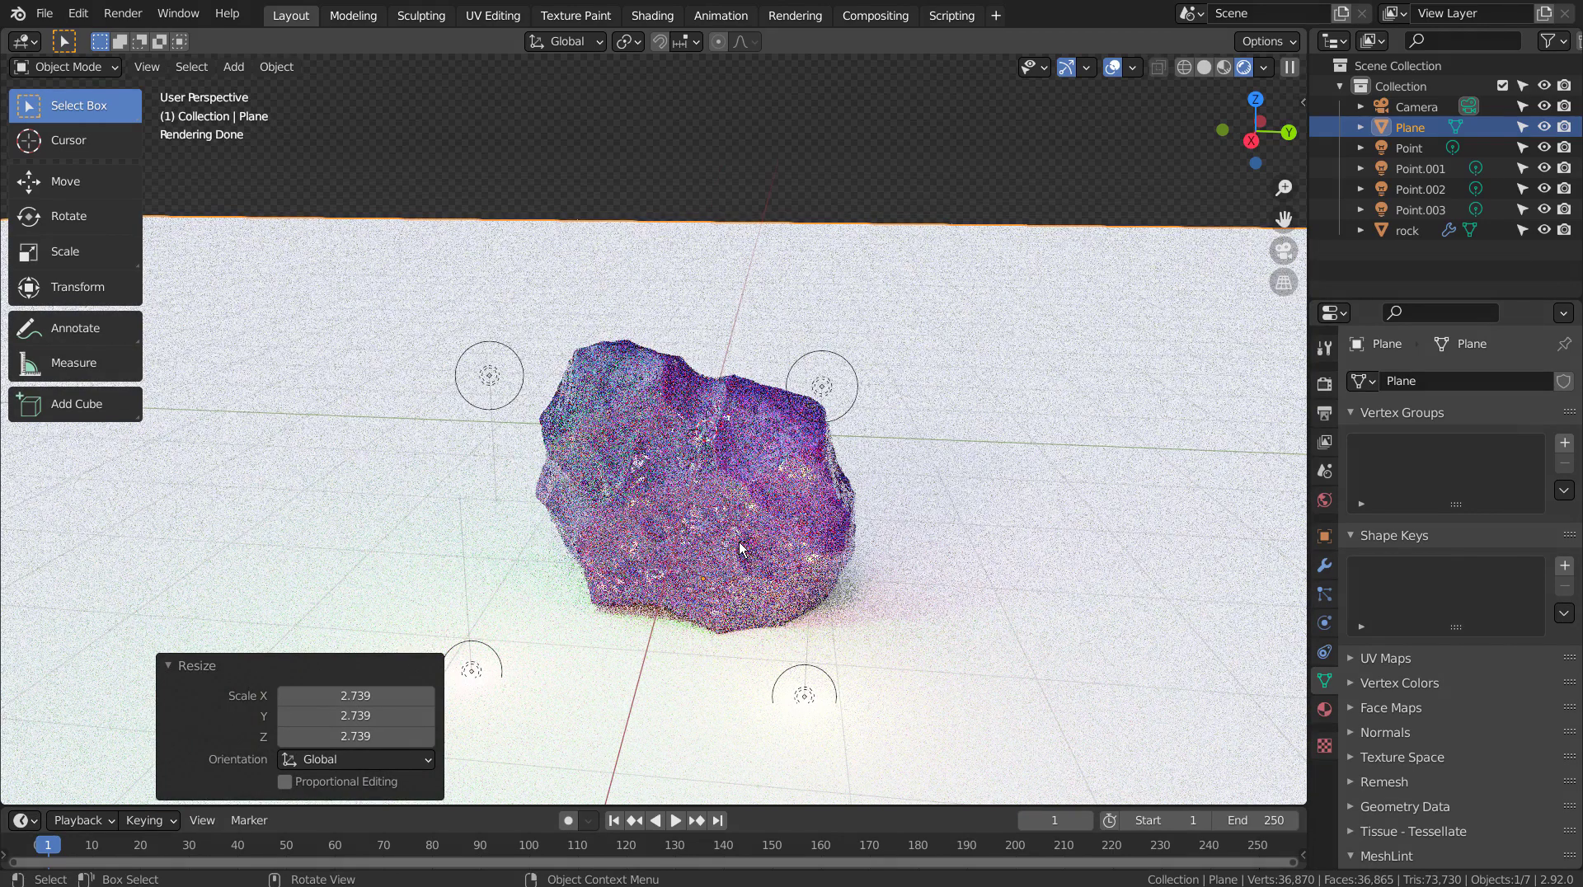
# Align the camera to the current view and fly it until the whole rock is inside the frame.
pyautogui.press('ctrl+alt+KP_0')
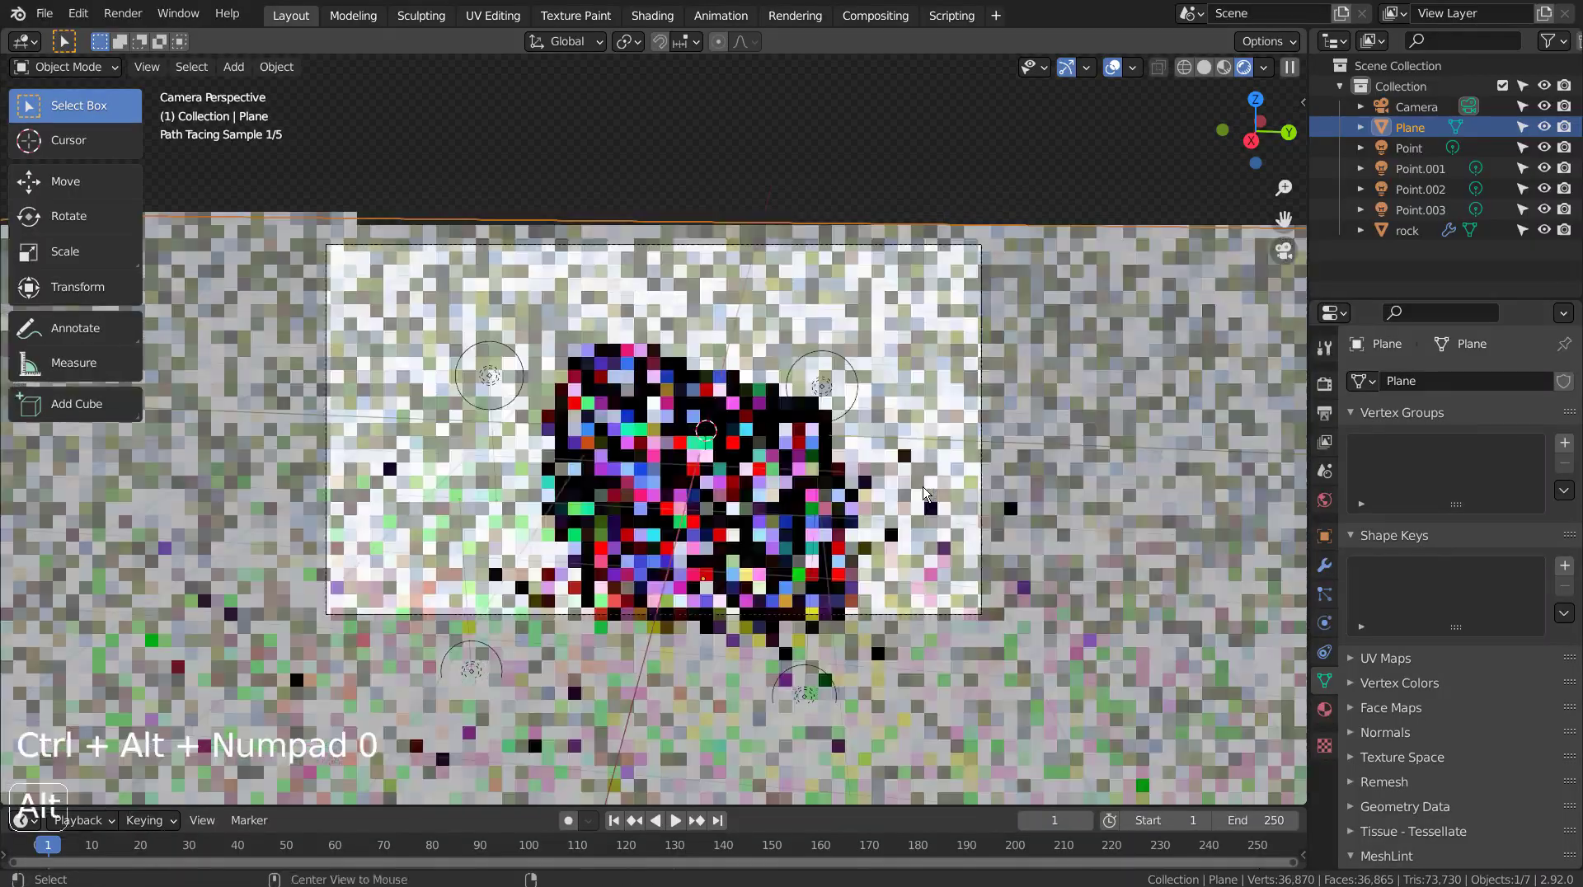
pyautogui.hotkey('shift', '`')
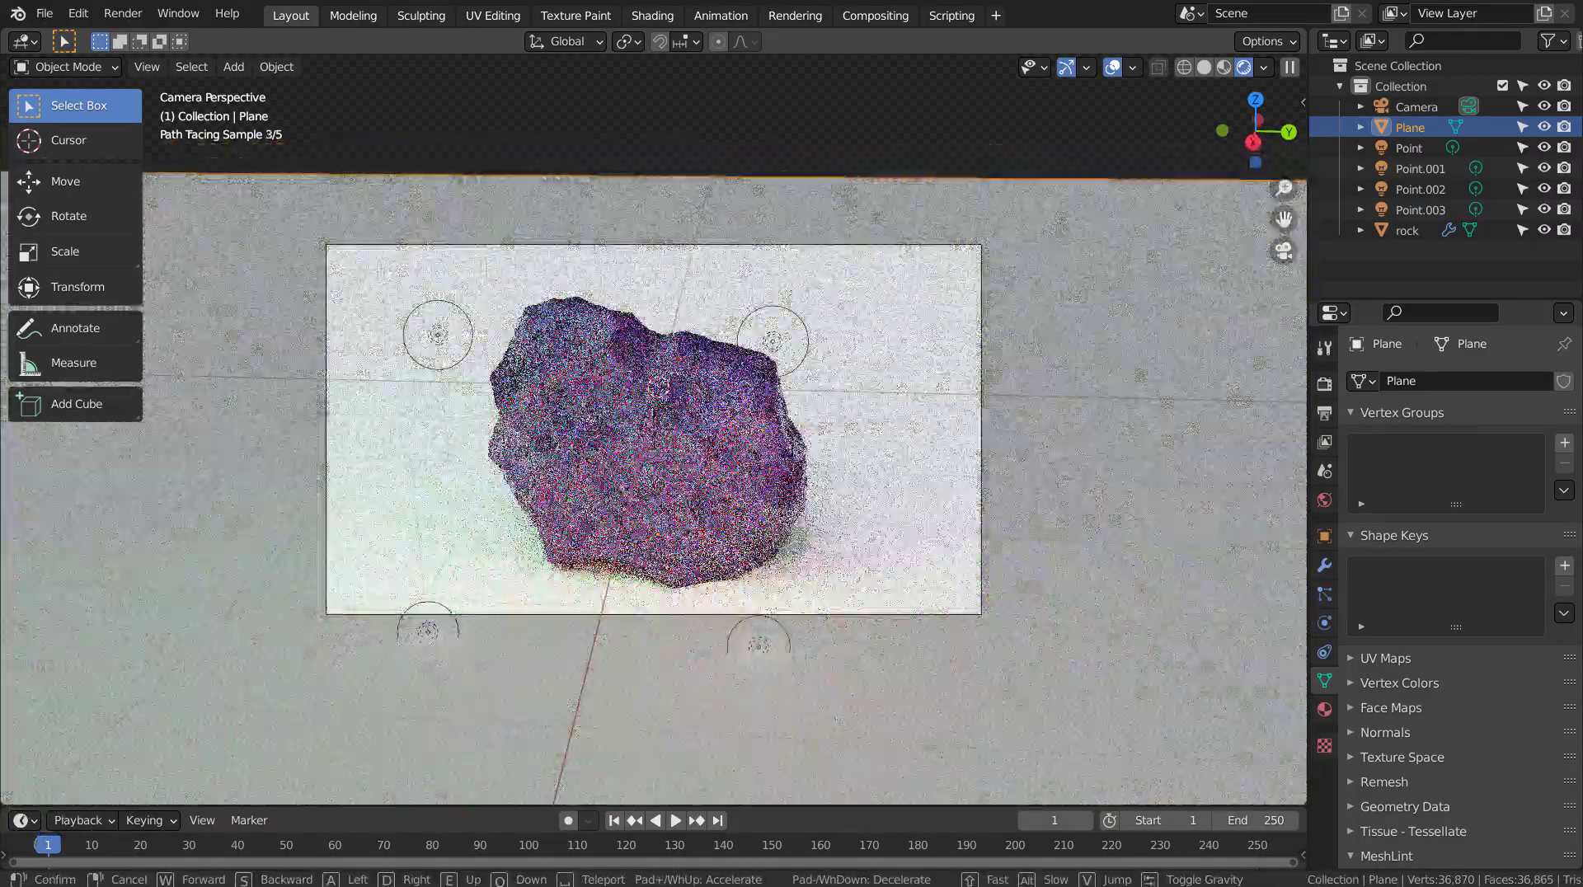
pyautogui.click(654, 442)
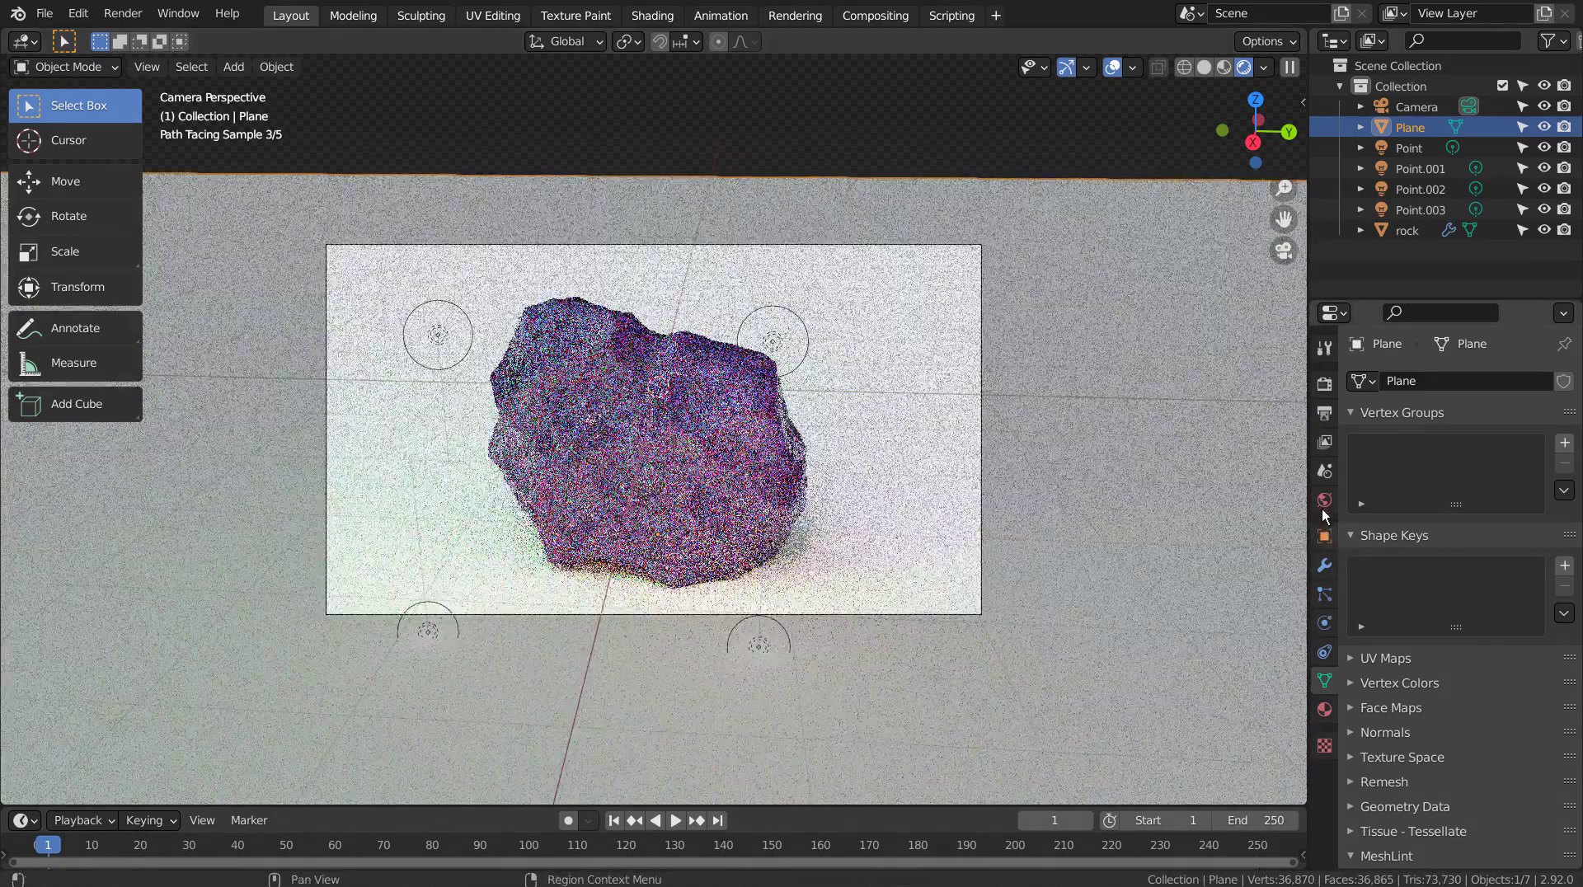
# Set the Cycles viewport samples to 1.
pyautogui.click(1324, 383)
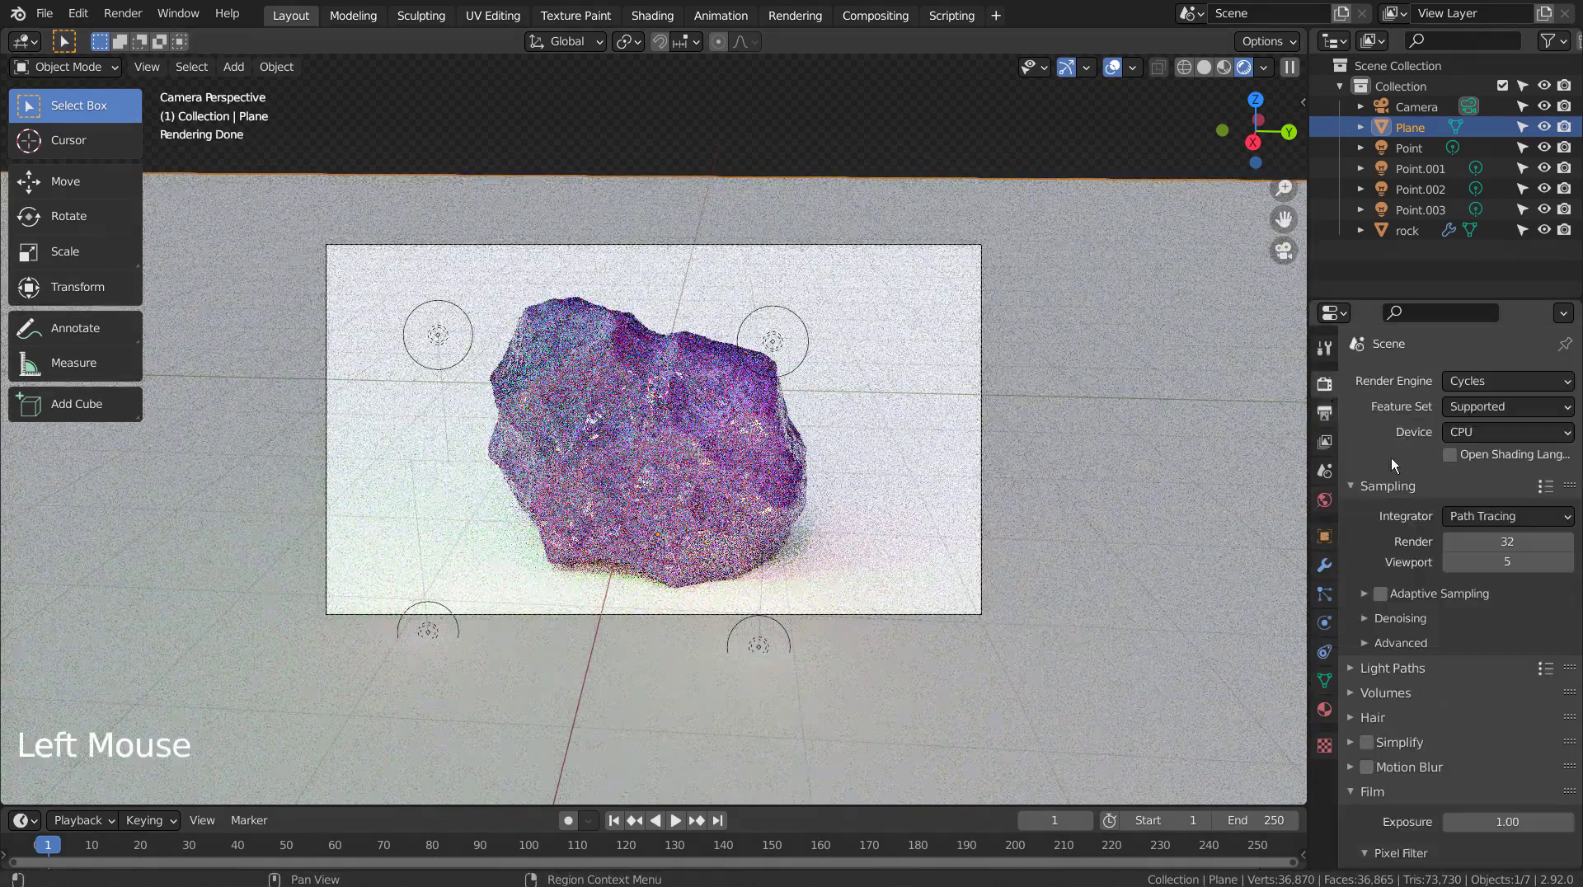
pyautogui.click(1509, 560)
pyautogui.write('1')
pyautogui.press('Return')
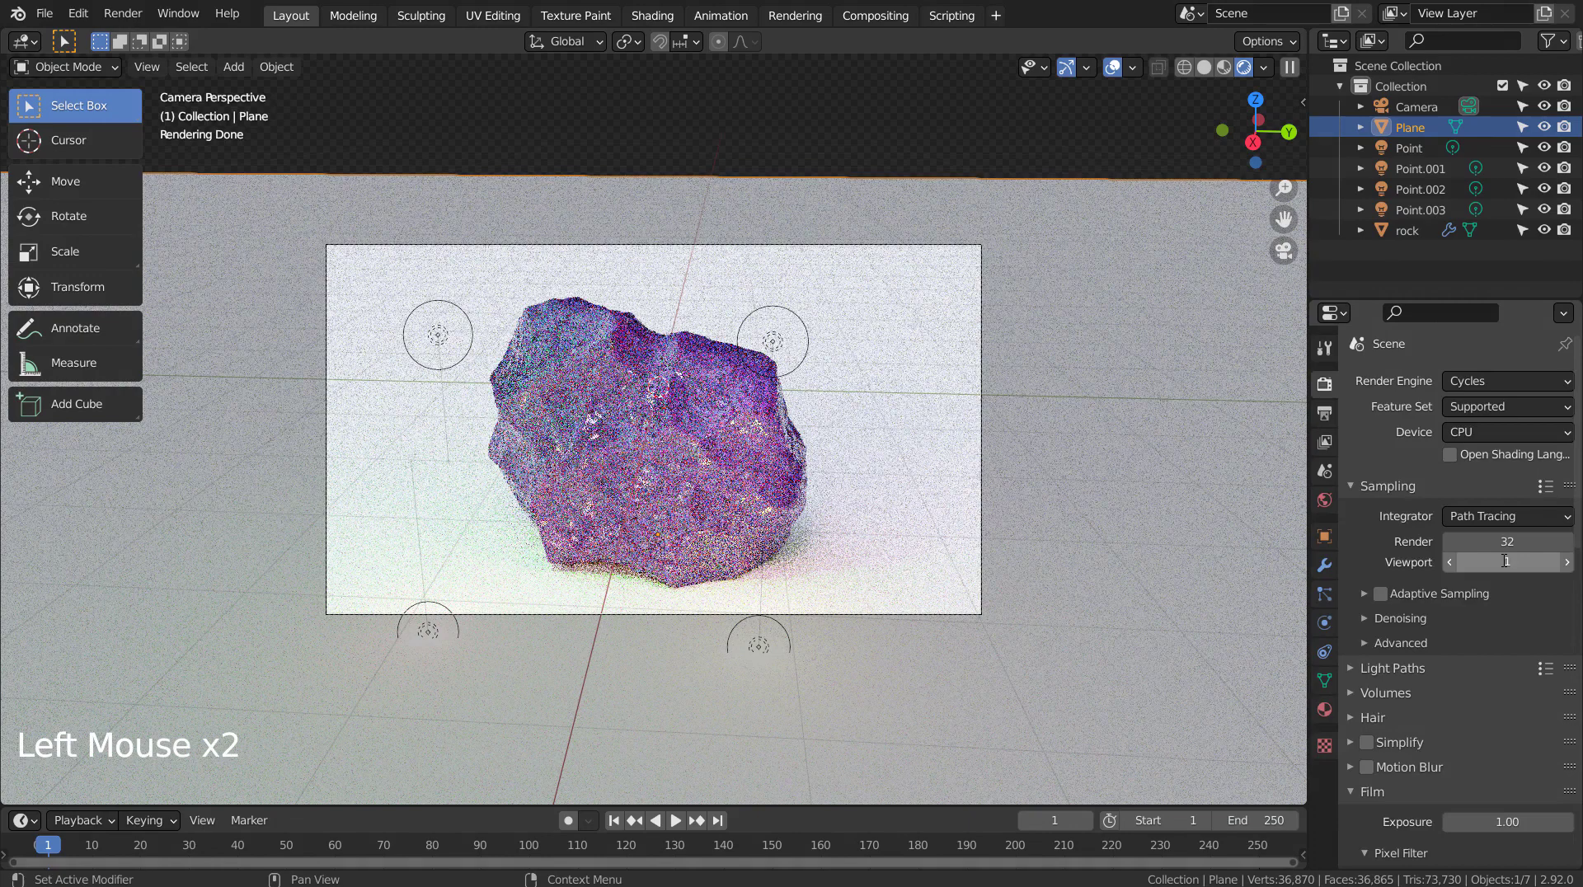
# Fly the camera slightly to reframe the rock within the camera frame.
pyautogui.click(886, 451)
pyautogui.click(1095, 518)
pyautogui.click(1066, 438)
pyautogui.hotkey('shift', '`')
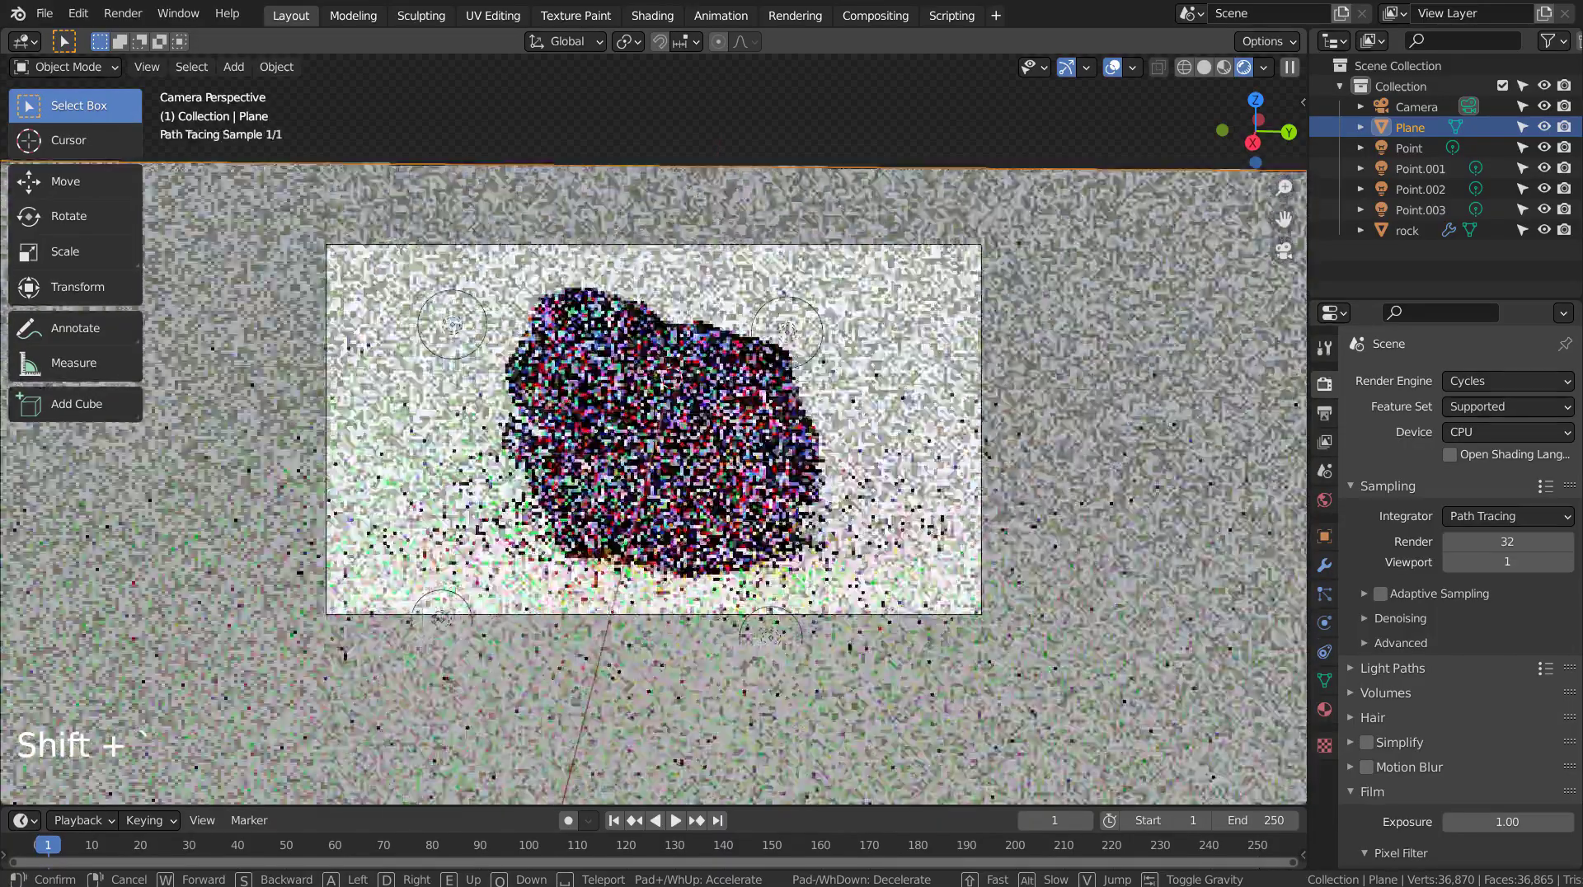
pyautogui.click(781, 432)
pyautogui.hotkey('shift', '`')
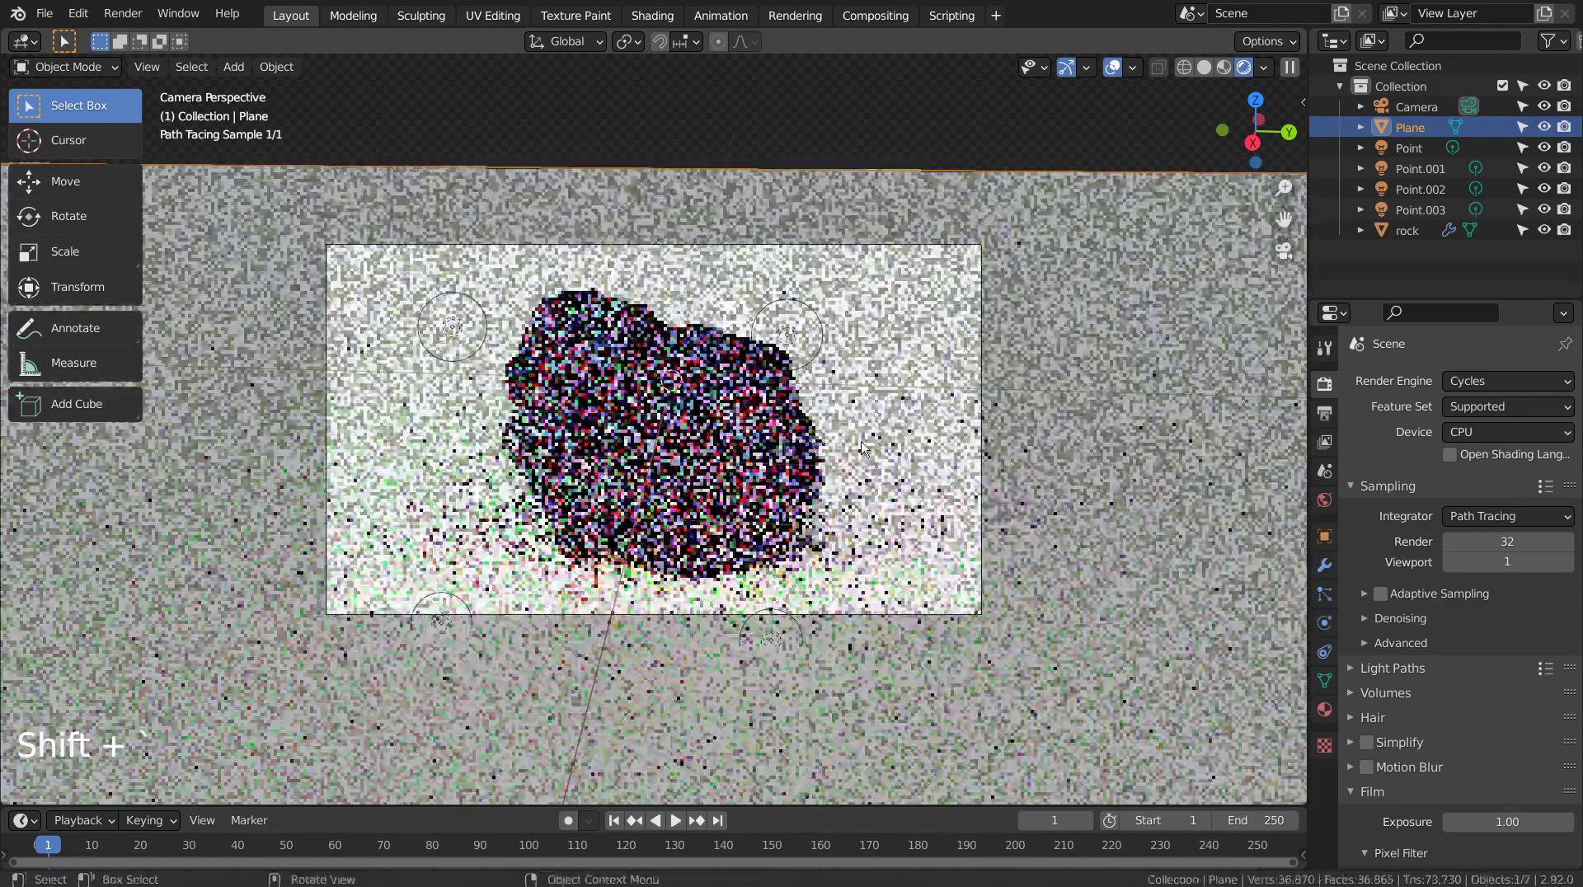
pyautogui.click(1101, 463)
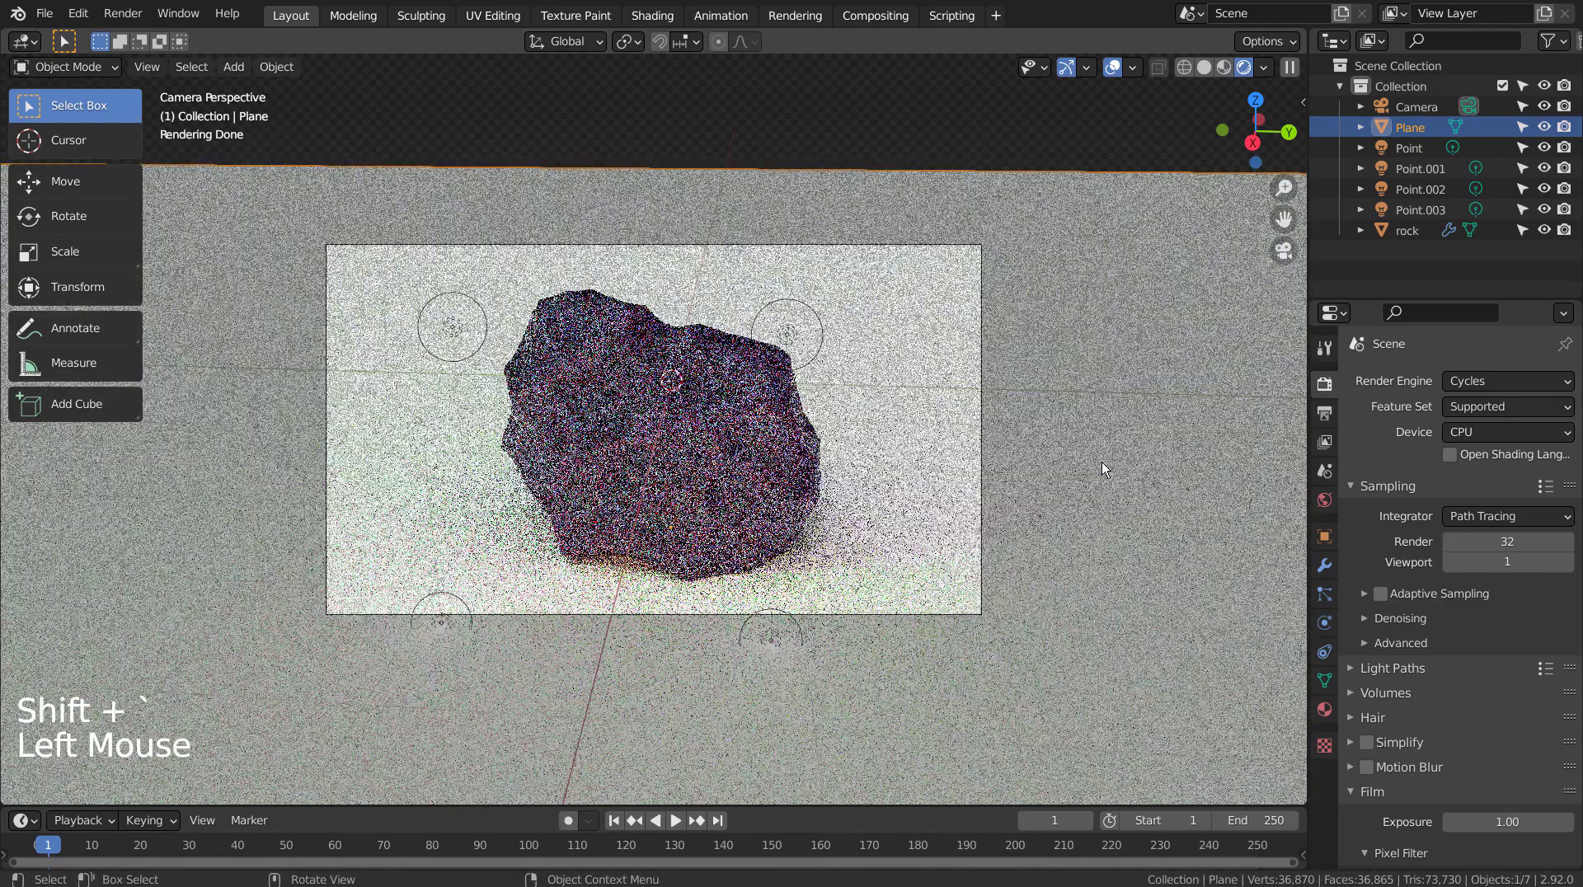
# Create a new material for the ground plane and connect a Noise Texture's Fac output to the Material Output's Displacement.
pyautogui.click(652, 15)
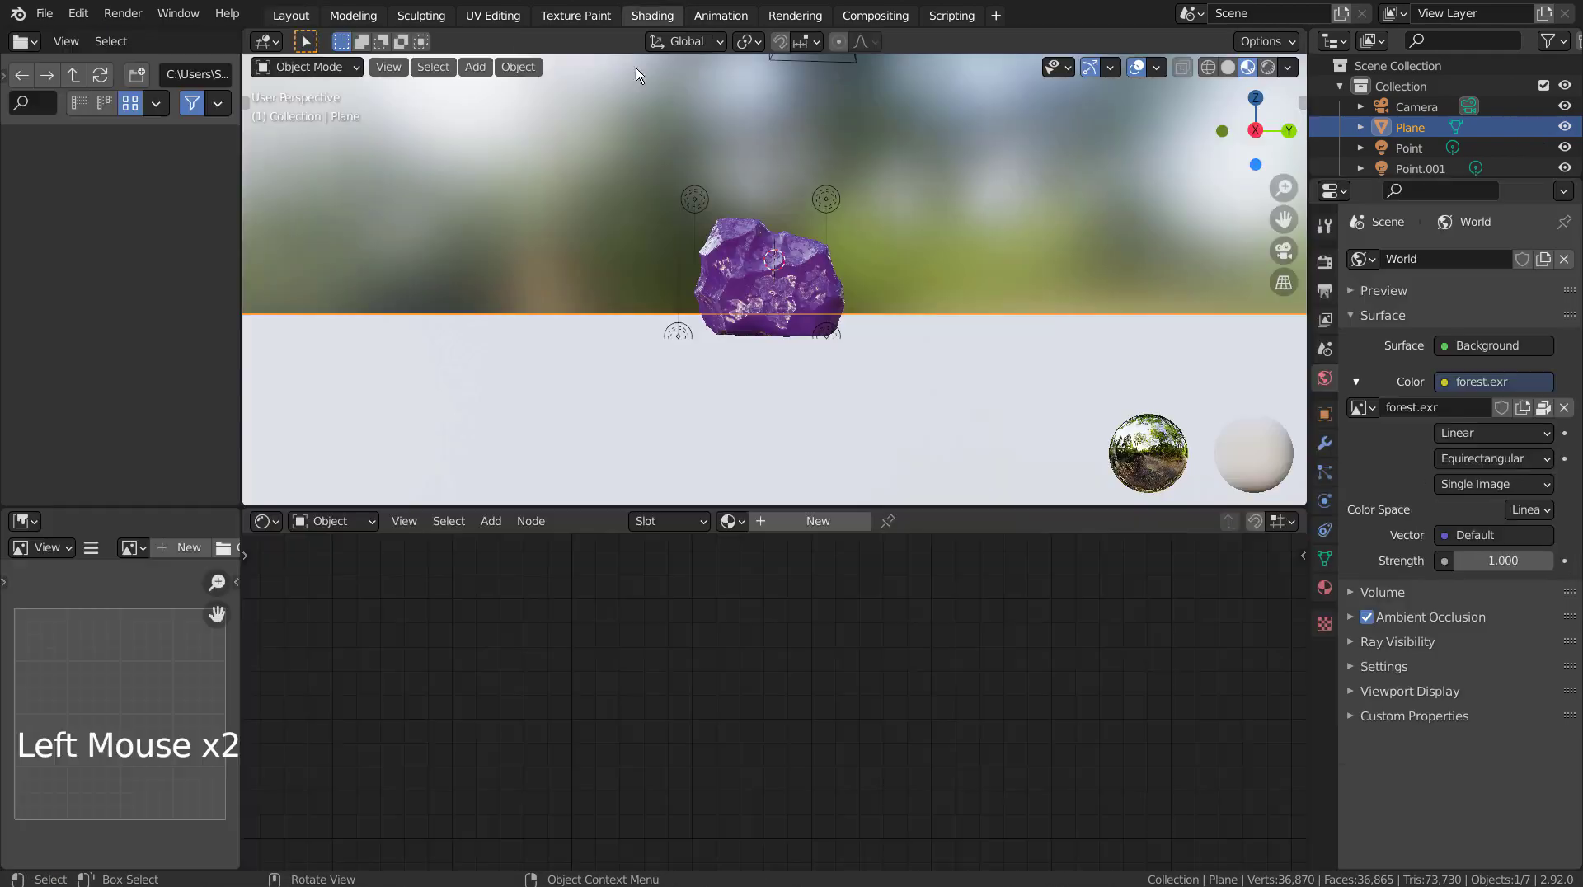
pyautogui.click(834, 527)
pyautogui.hotkey('shift', 'a')
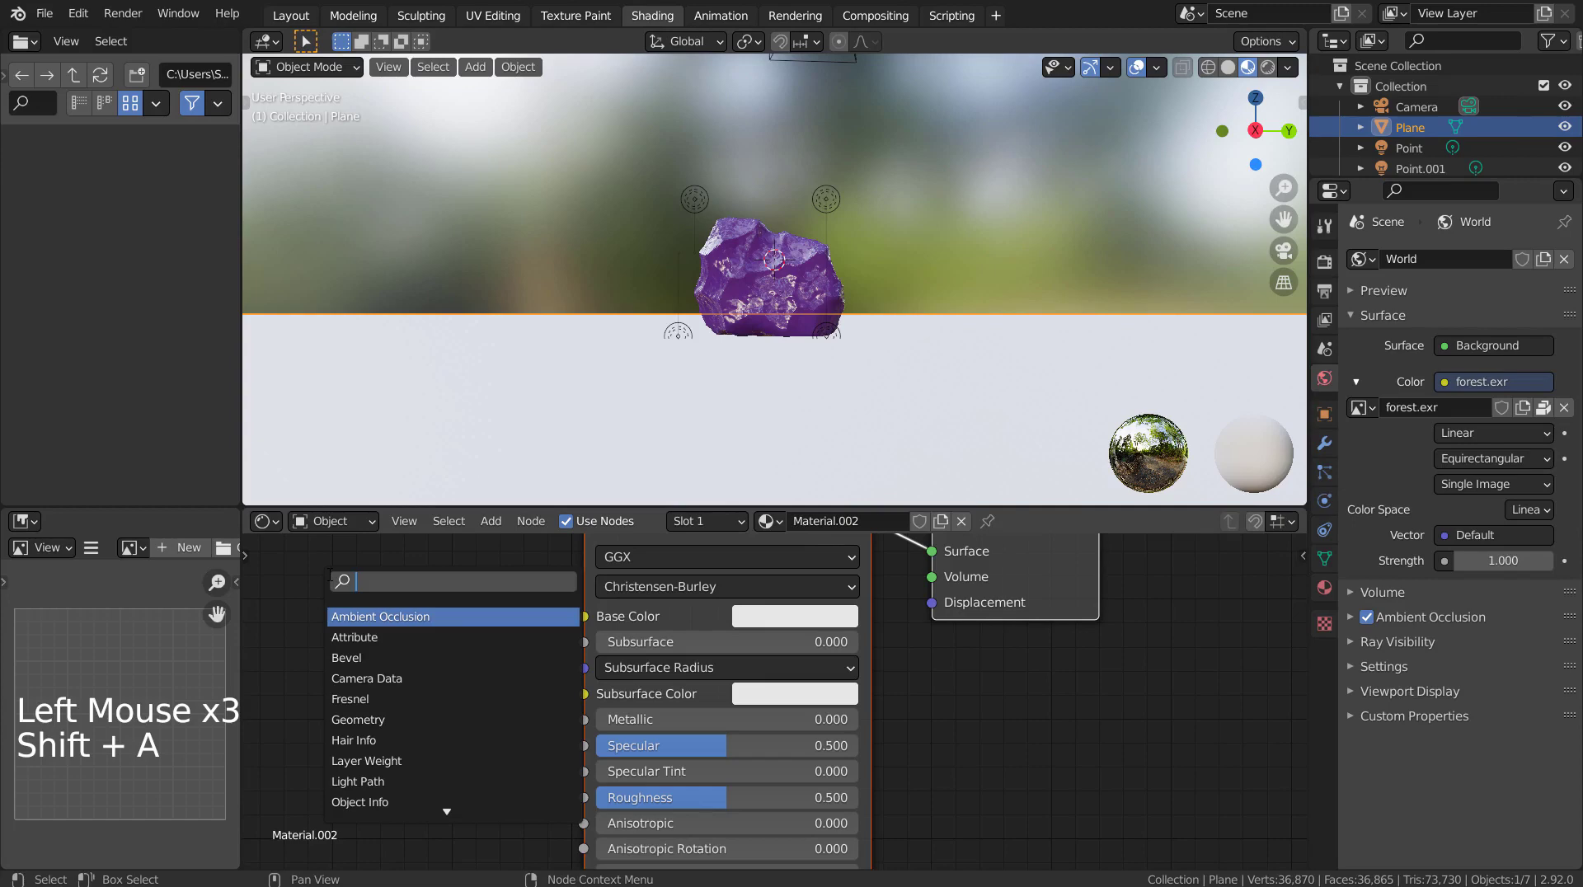
pyautogui.write('noi')
pyautogui.press('Return')
pyautogui.click(337, 573)
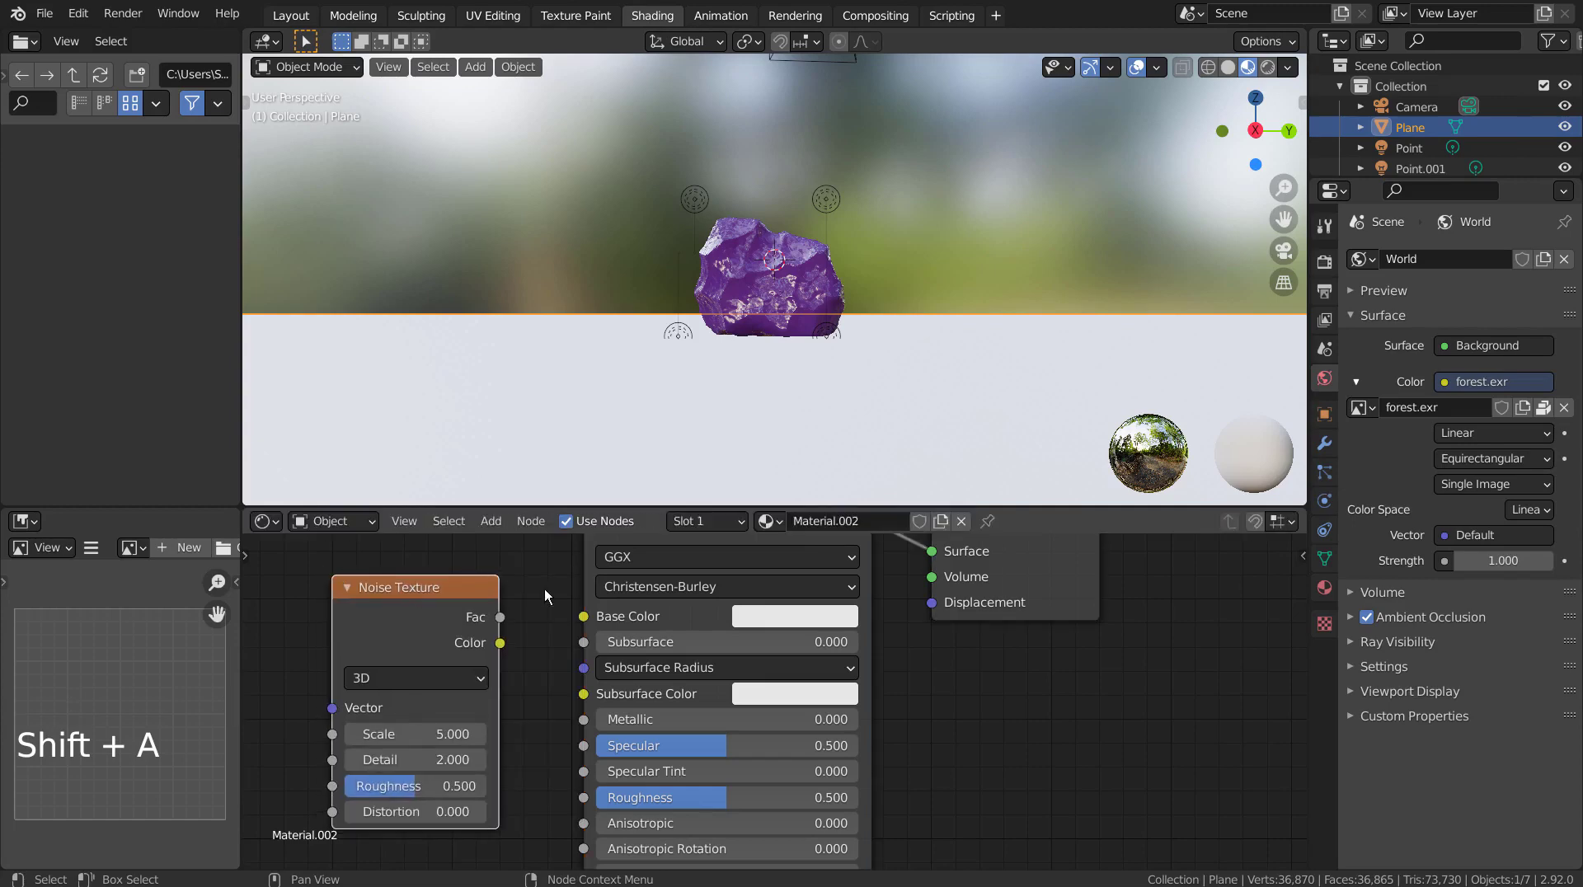
pyautogui.moveTo(500, 616); pyautogui.dragTo(940, 604)
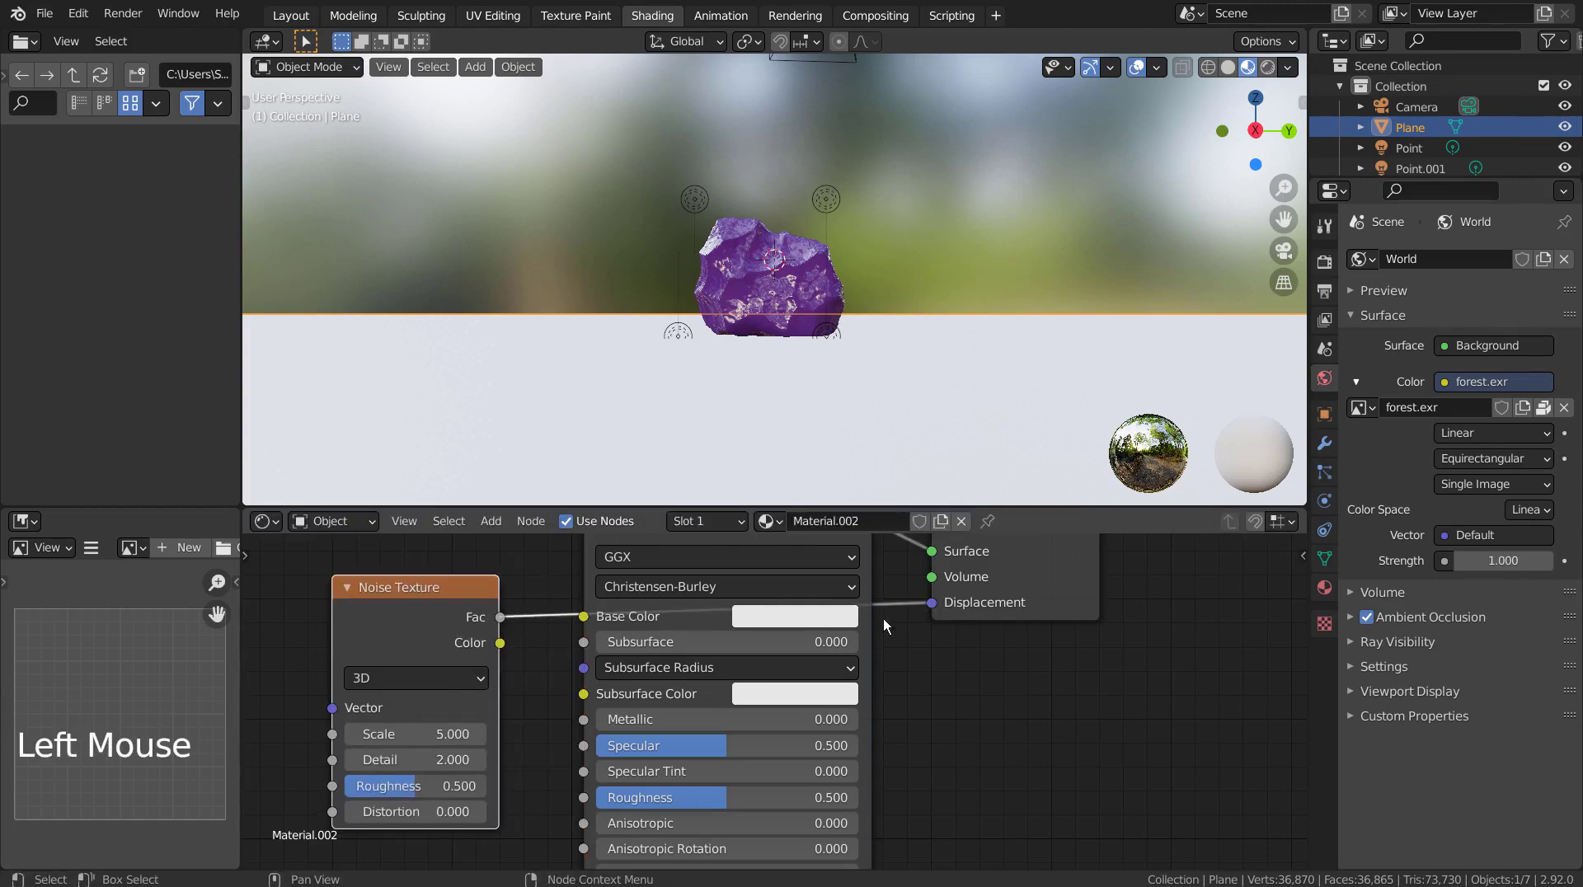
# Set the Noise Texture's Scale to 255 and its Detail to 5.
pyautogui.doubleClick(388, 734)
pyautogui.write('255')
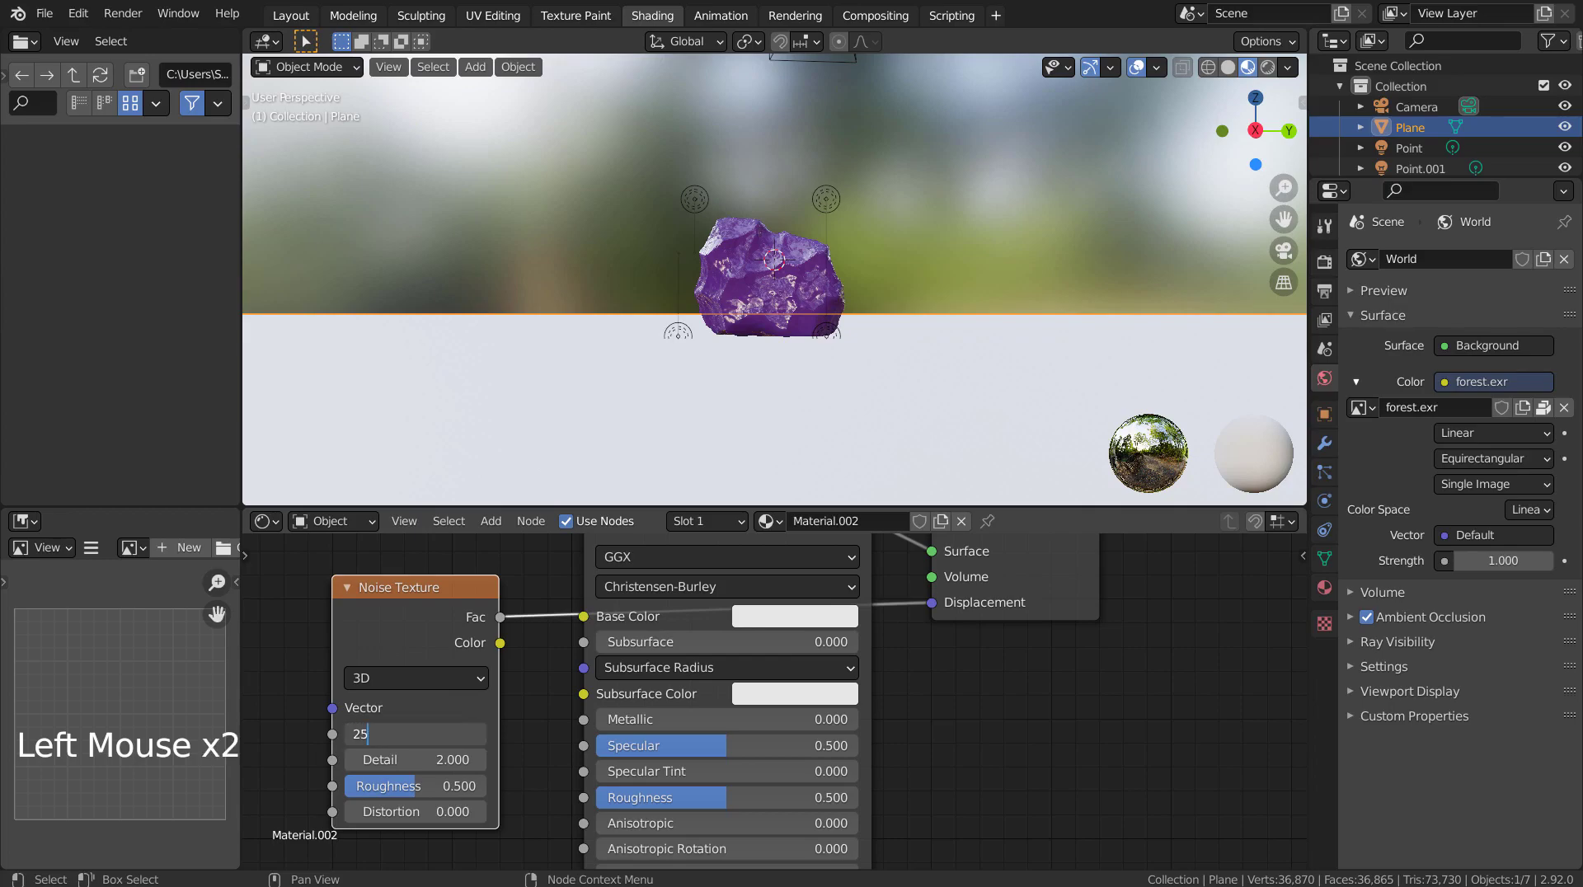
pyautogui.click(863, 333)
pyautogui.moveTo(862, 354); pyautogui.dragTo(977, 394, button='middle')
pyautogui.scroll(-3, 849, 381)
pyautogui.scroll(6, 827, 435)
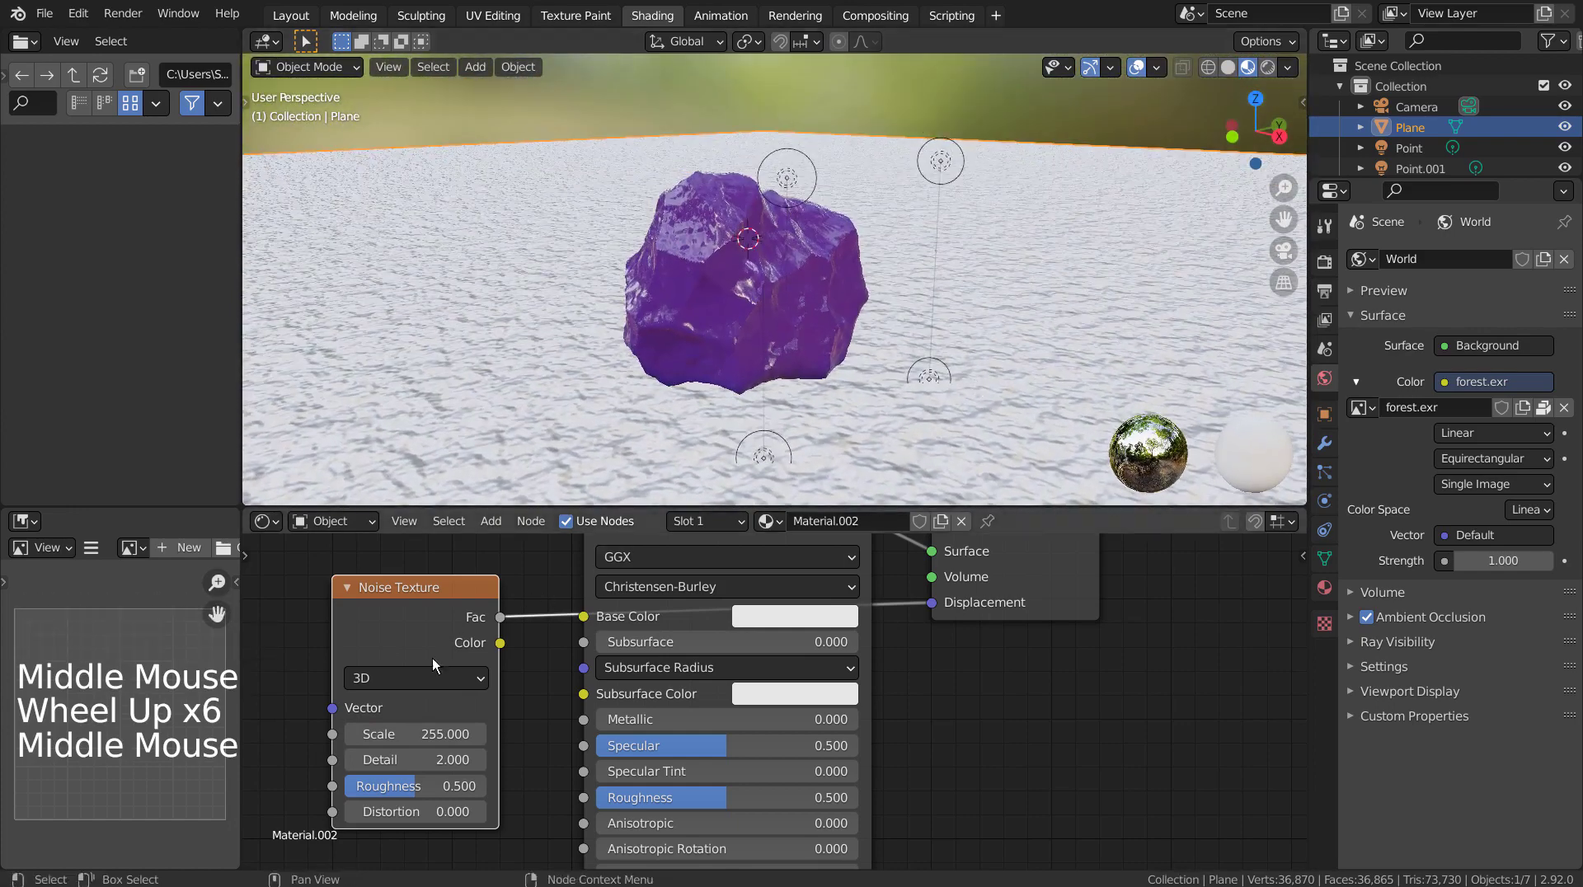
pyautogui.click(420, 755)
pyautogui.write('5')
pyautogui.press('Return')
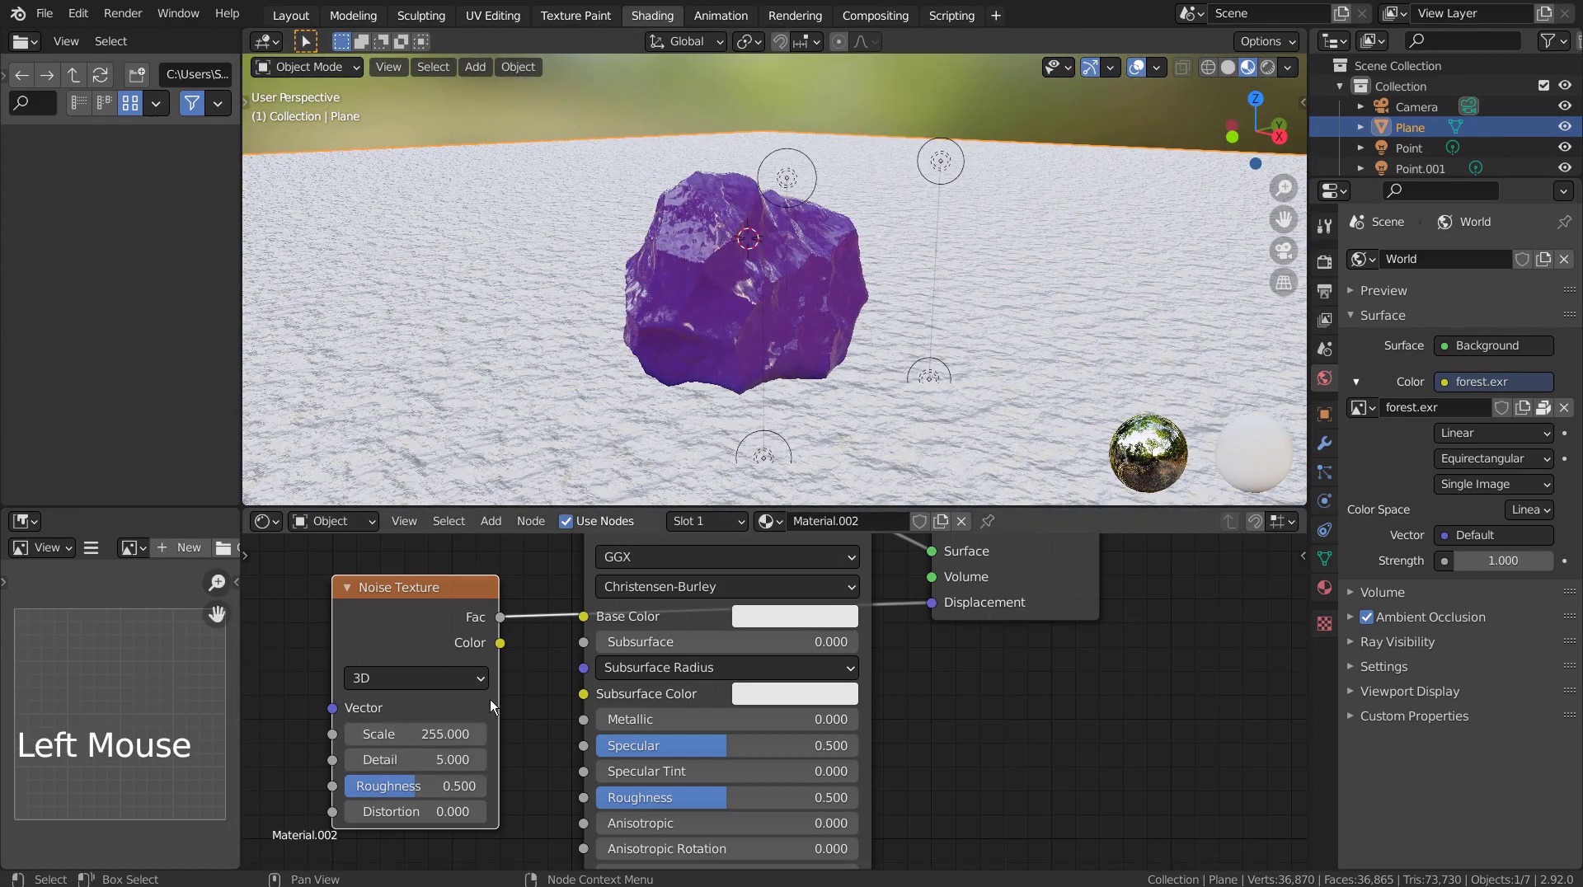
# Set the ground material's Base Color to bright orange and its Subsurface Color to yellow-orange with hue 0.081 and saturation 0.926.
pyautogui.click(770, 621)
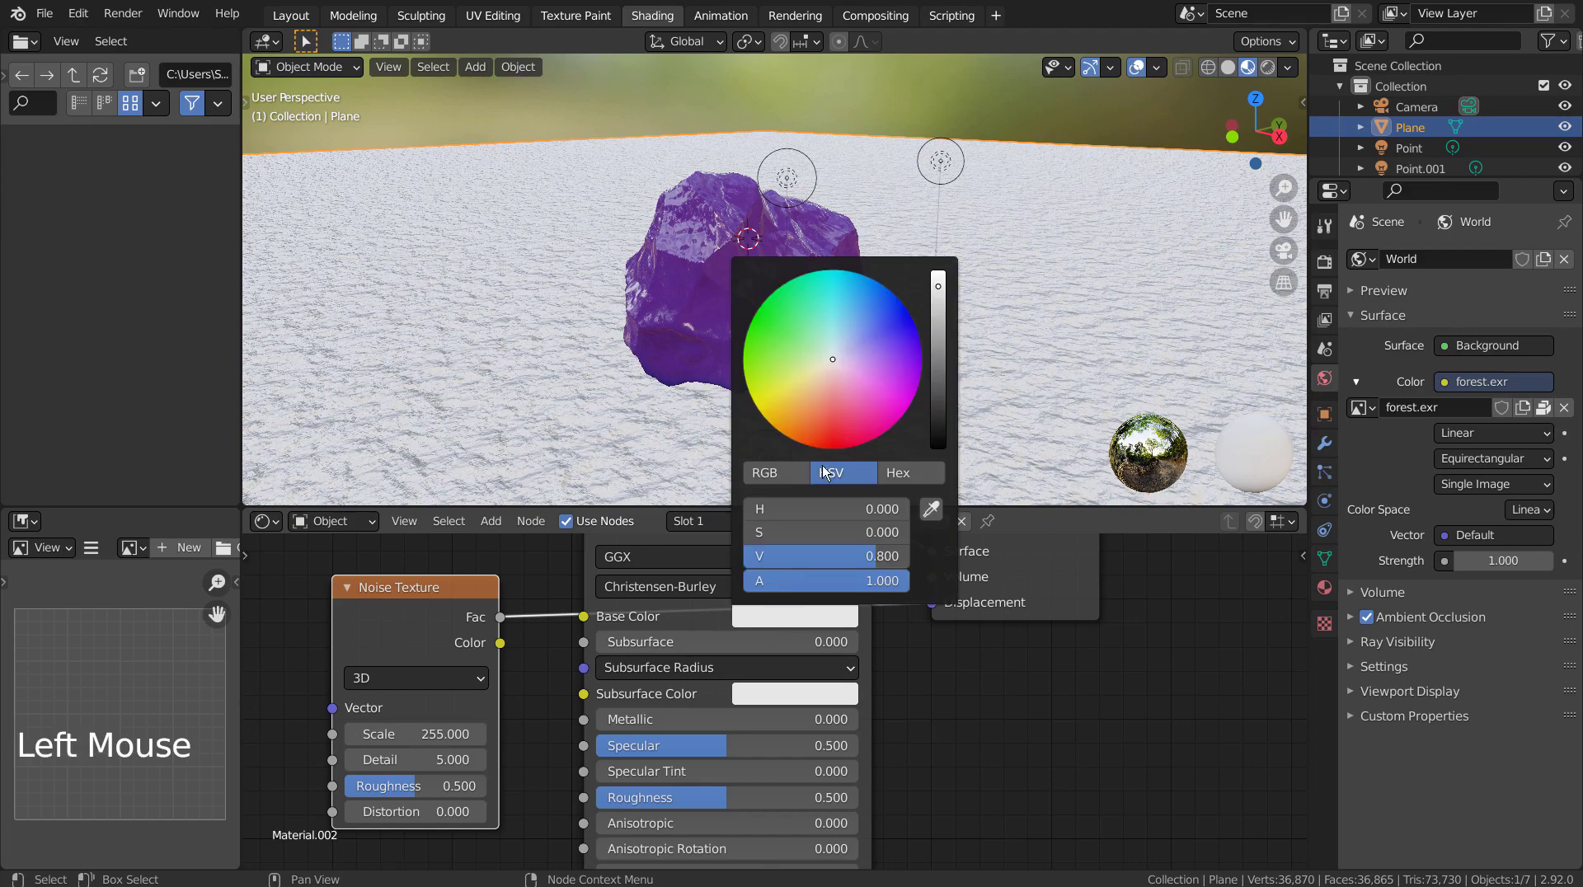
pyautogui.click(810, 417)
pyautogui.click(937, 378)
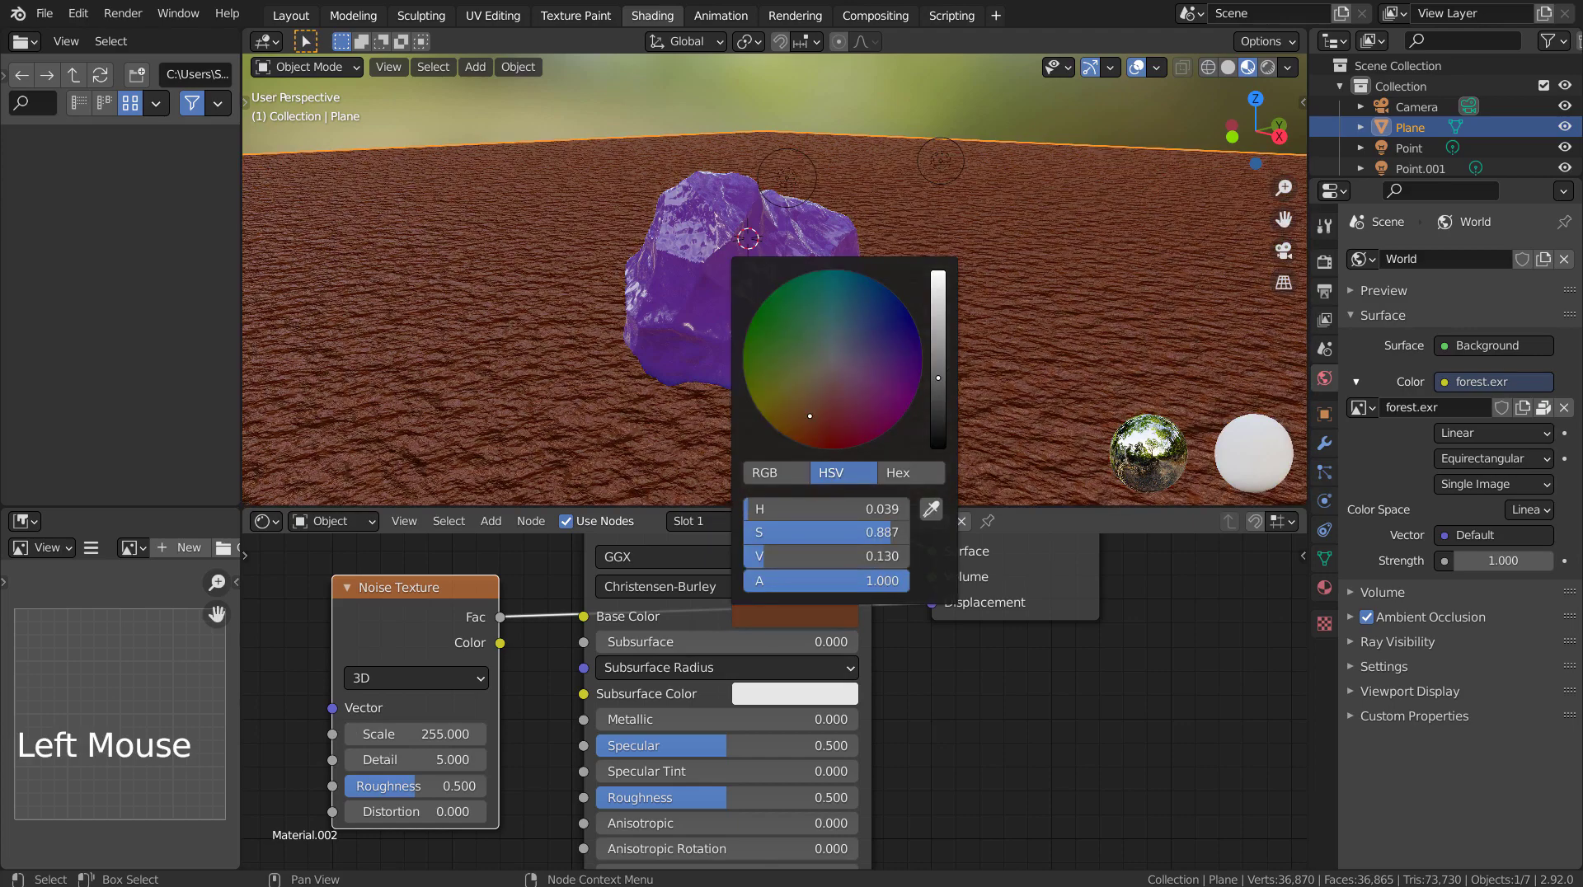
pyautogui.moveTo(937, 378); pyautogui.dragTo(937, 308)
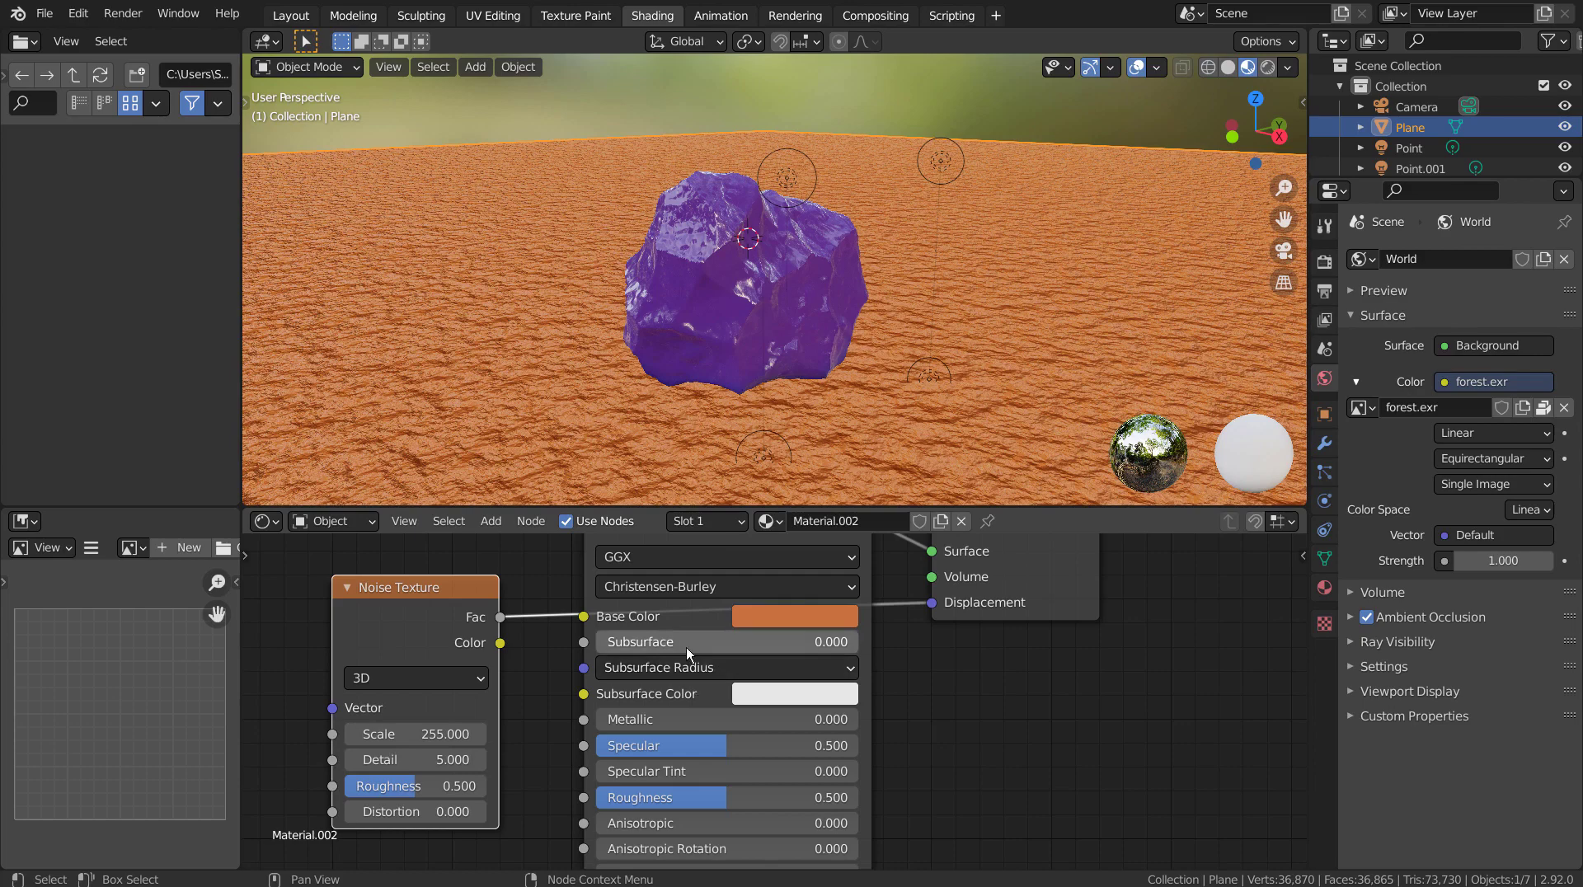
pyautogui.click(752, 705)
pyautogui.click(798, 473)
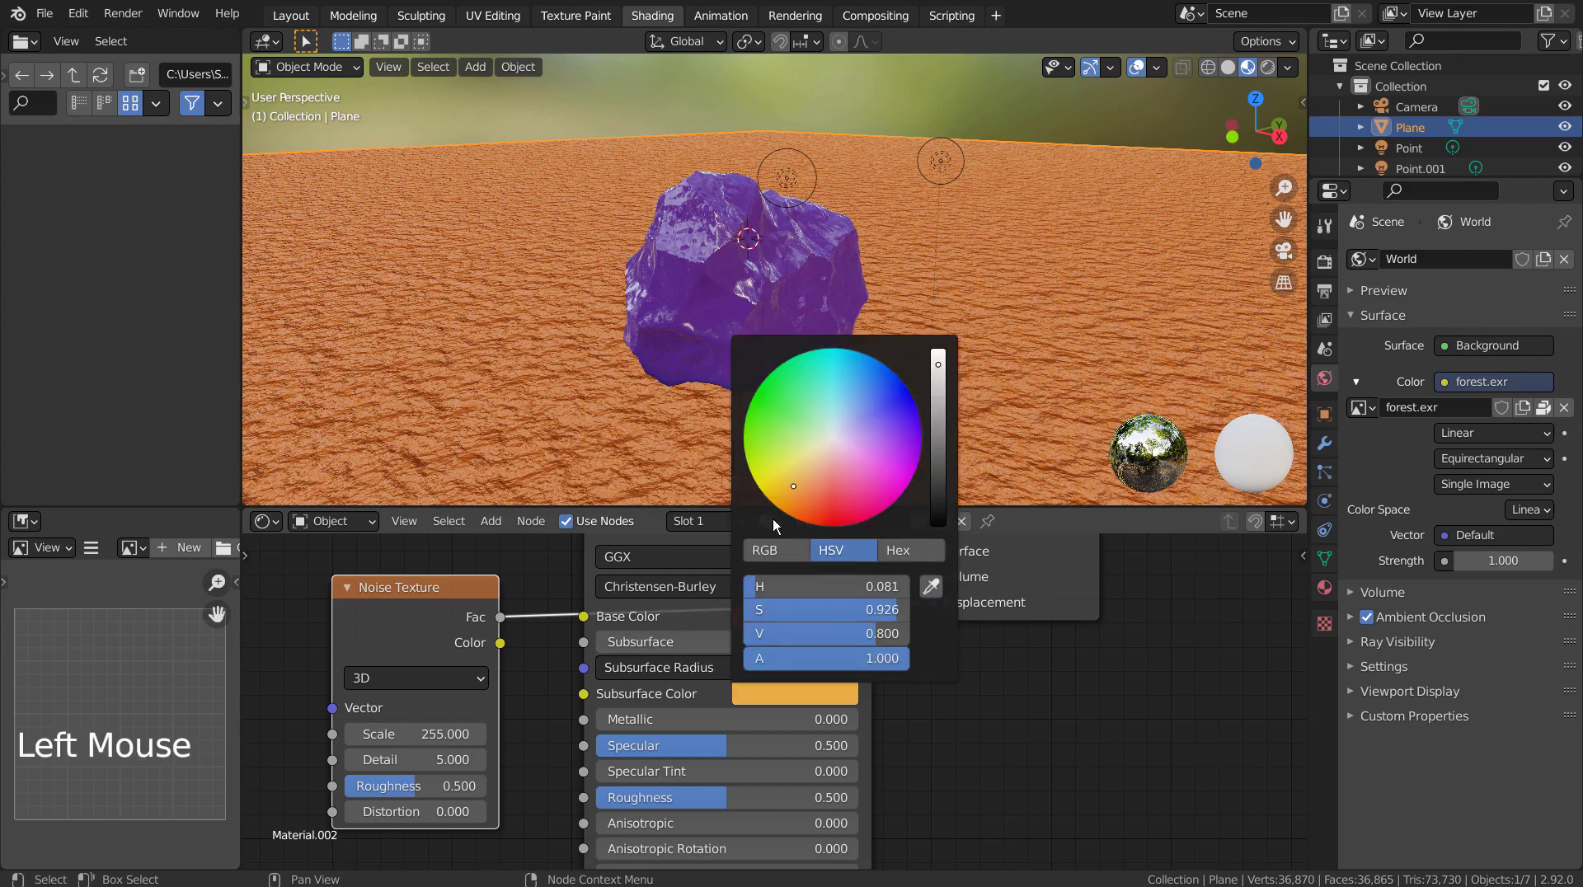
# Try a Subsurface amount of about 0.31 on the ground material and reset it to 0.
pyautogui.moveTo(724, 644); pyautogui.dragTo(806, 644)
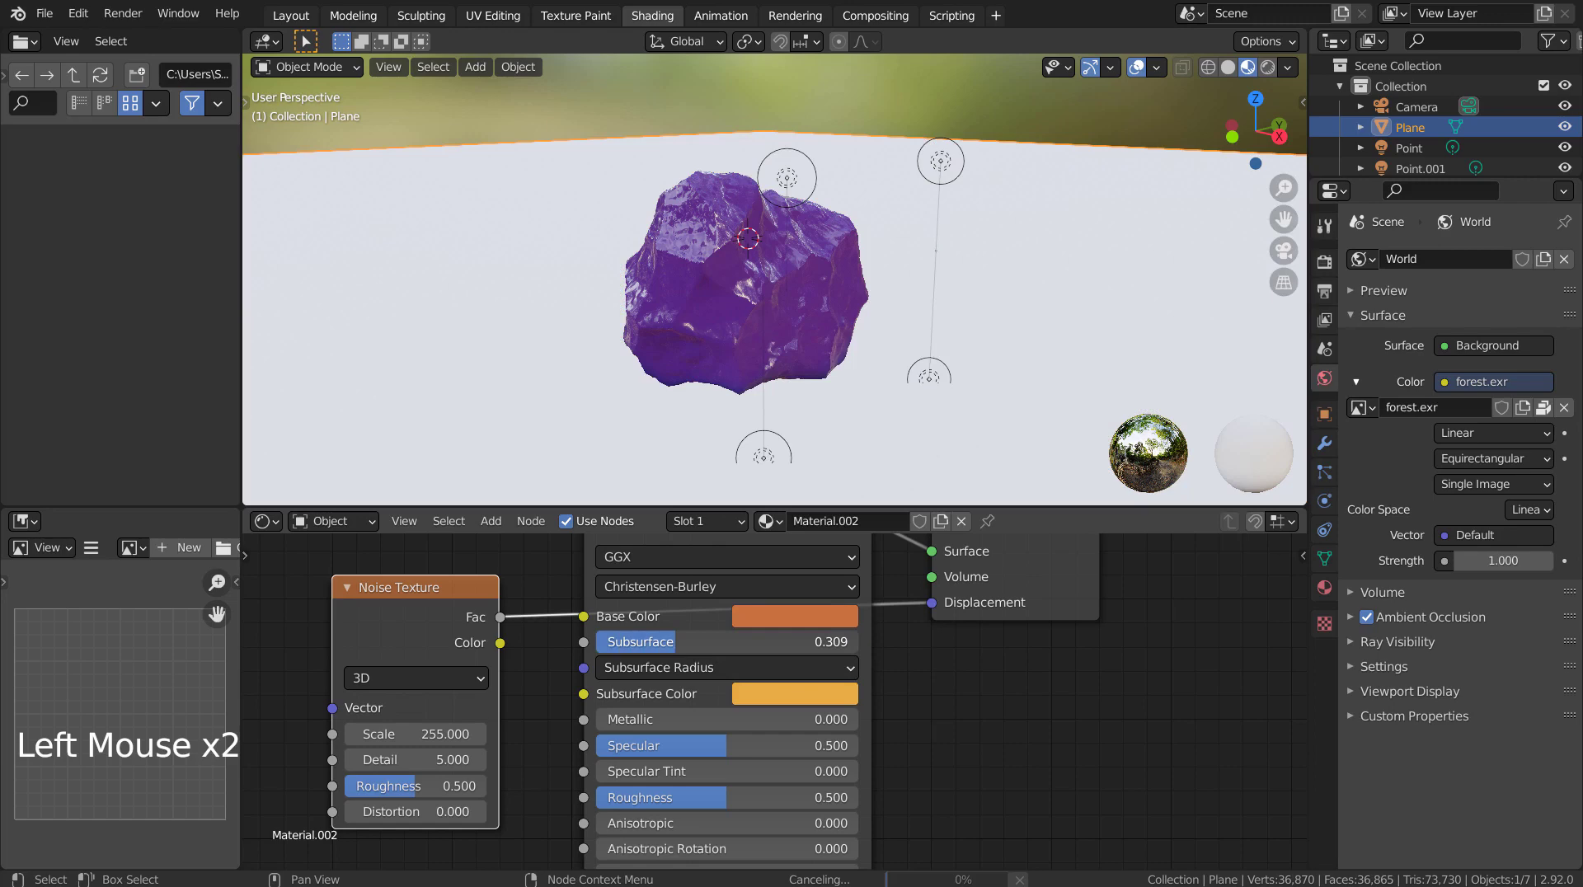
pyautogui.moveTo(806, 643); pyautogui.dragTo(723, 644)
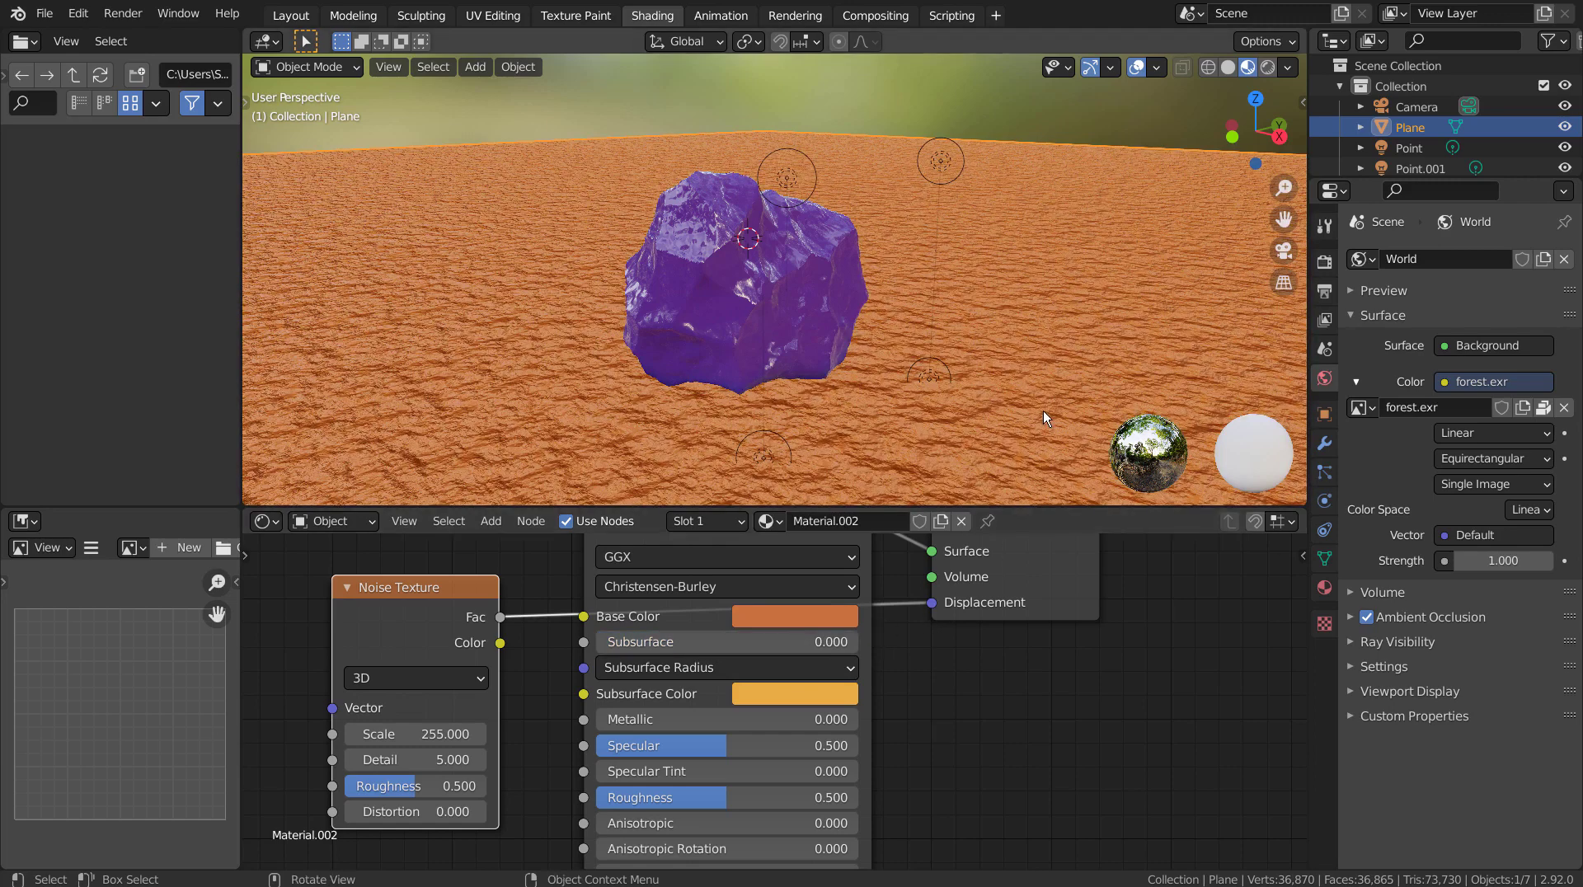
# Set the ground material's Roughness to about 0.162 and its Metallic to about 0.825.
pyautogui.scroll(-3, 1126, 673)
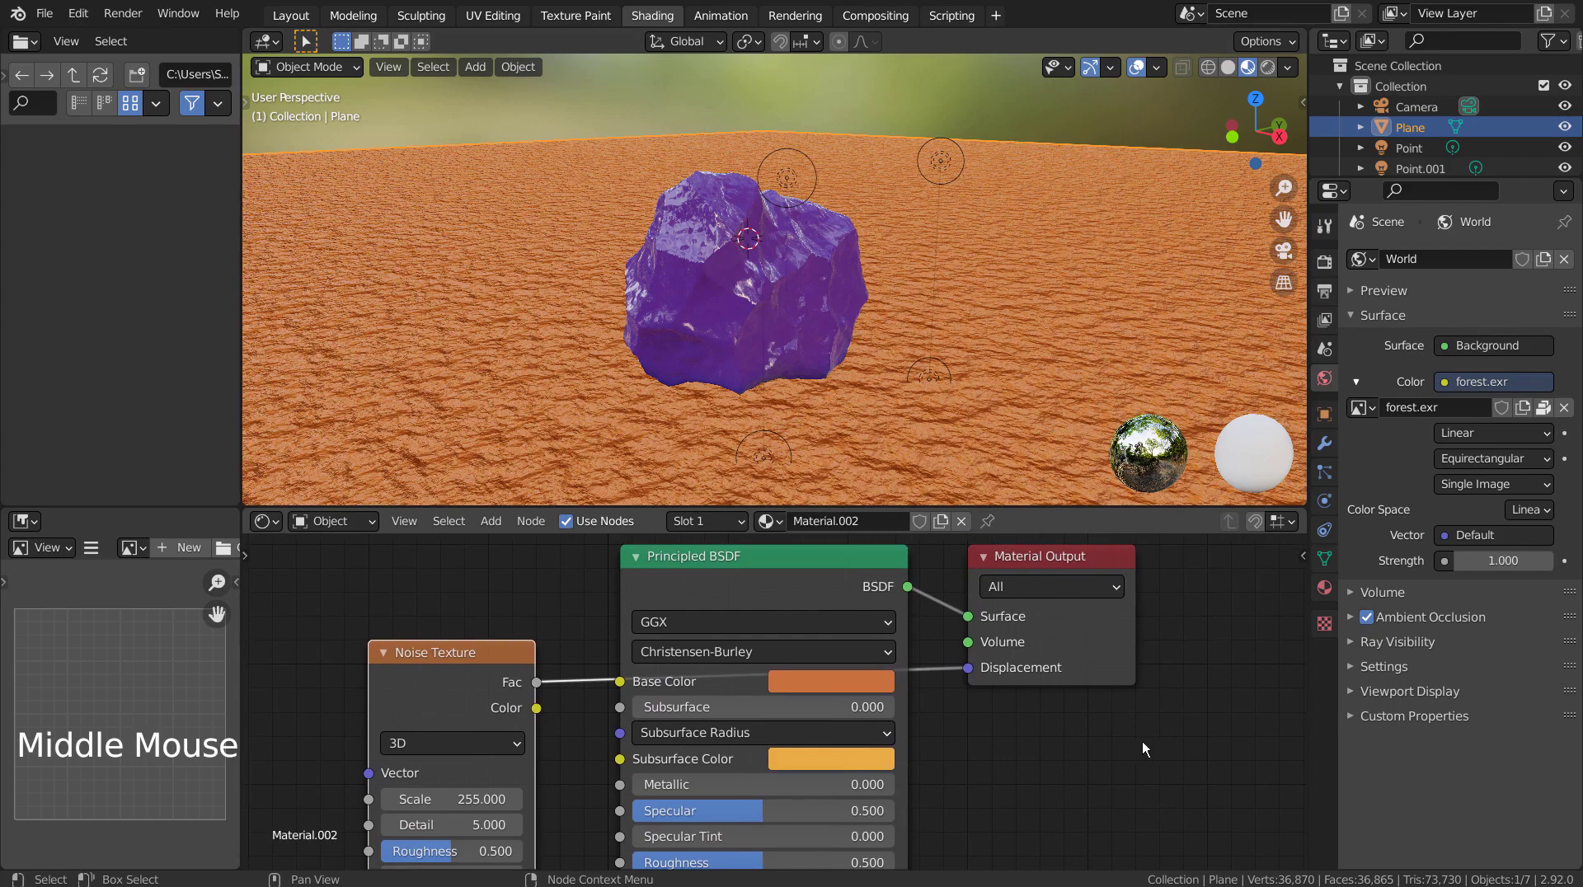
pyautogui.scroll(-4, 1097, 746)
pyautogui.keyDown('shift'); pyautogui.moveTo(1096, 754); pyautogui.dragTo(1059, 668, button='middle'); pyautogui.keyUp('shift')
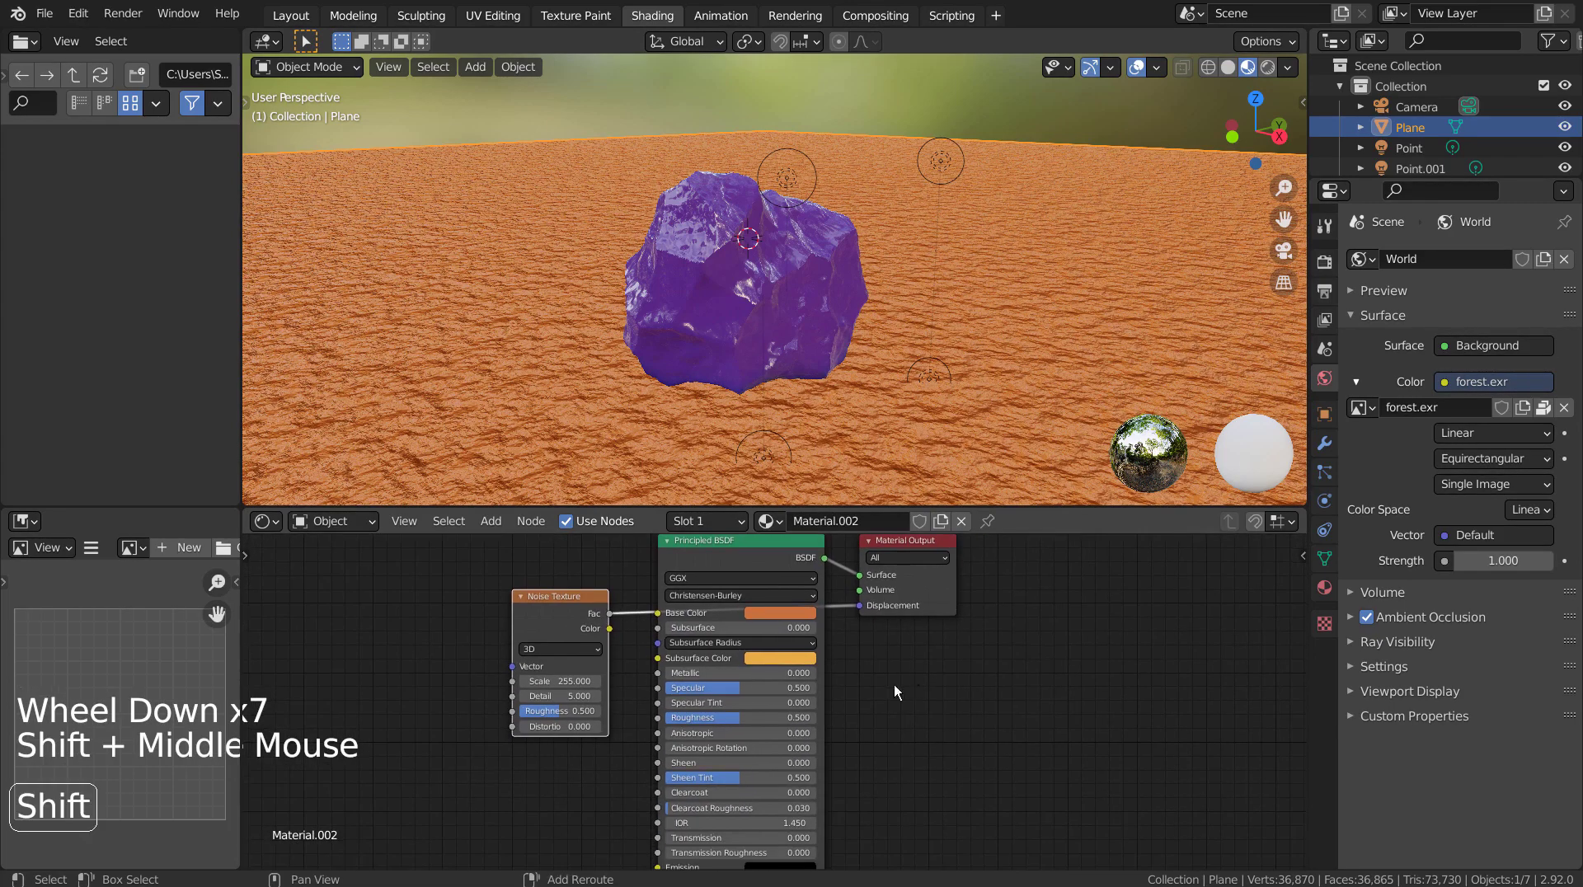
pyautogui.moveTo(725, 717); pyautogui.dragTo(827, 673)
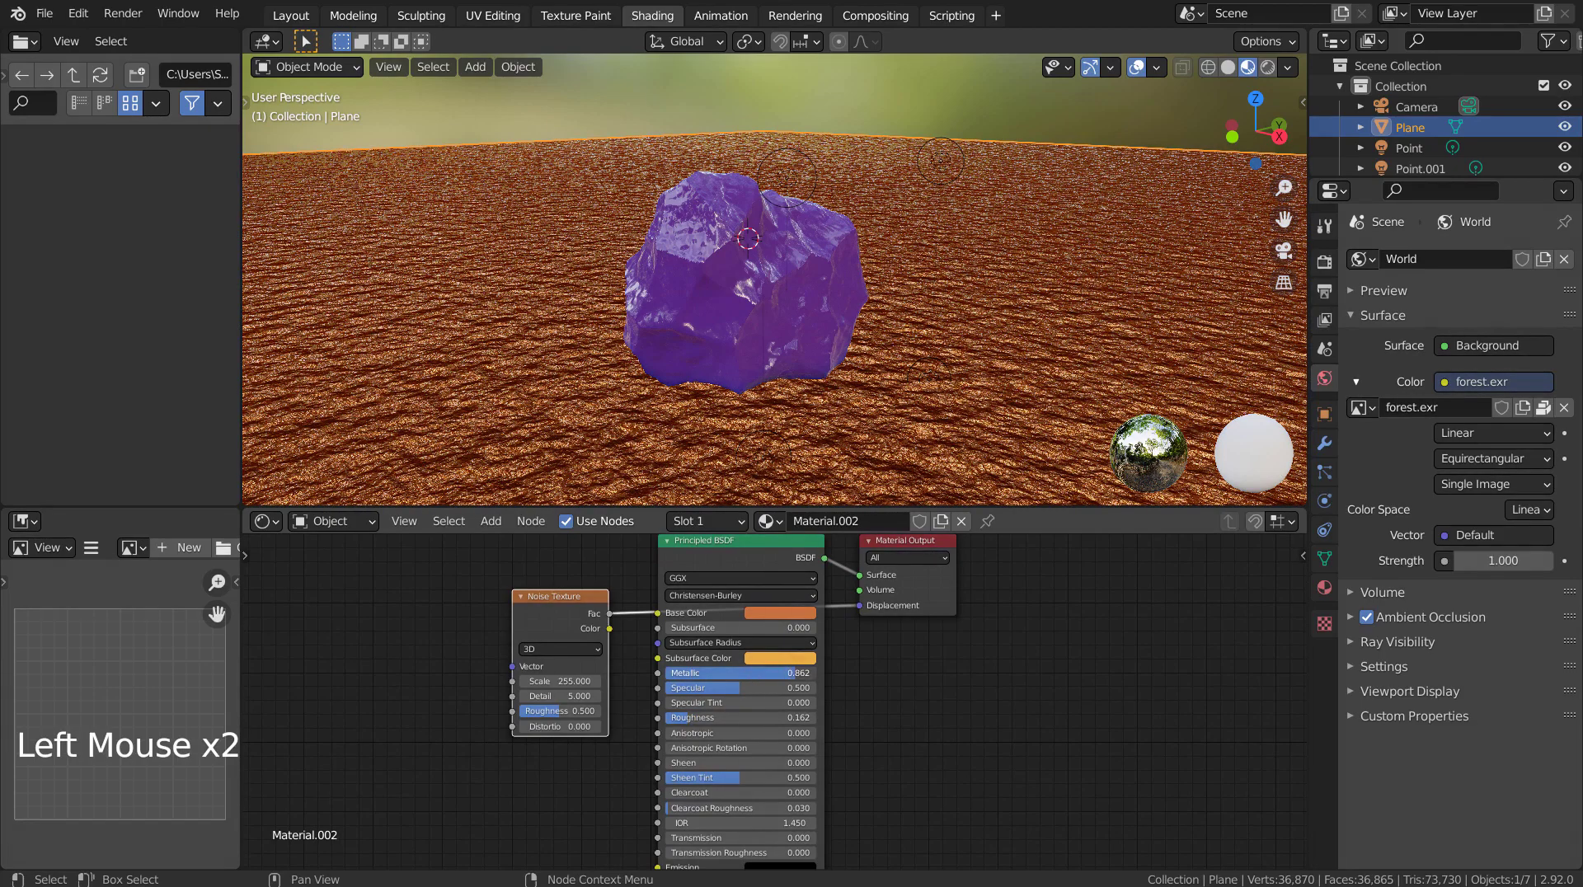
# Return to the camera view and fly the camera slightly to adjust the framing of the rock.
pyautogui.press('KP_0')
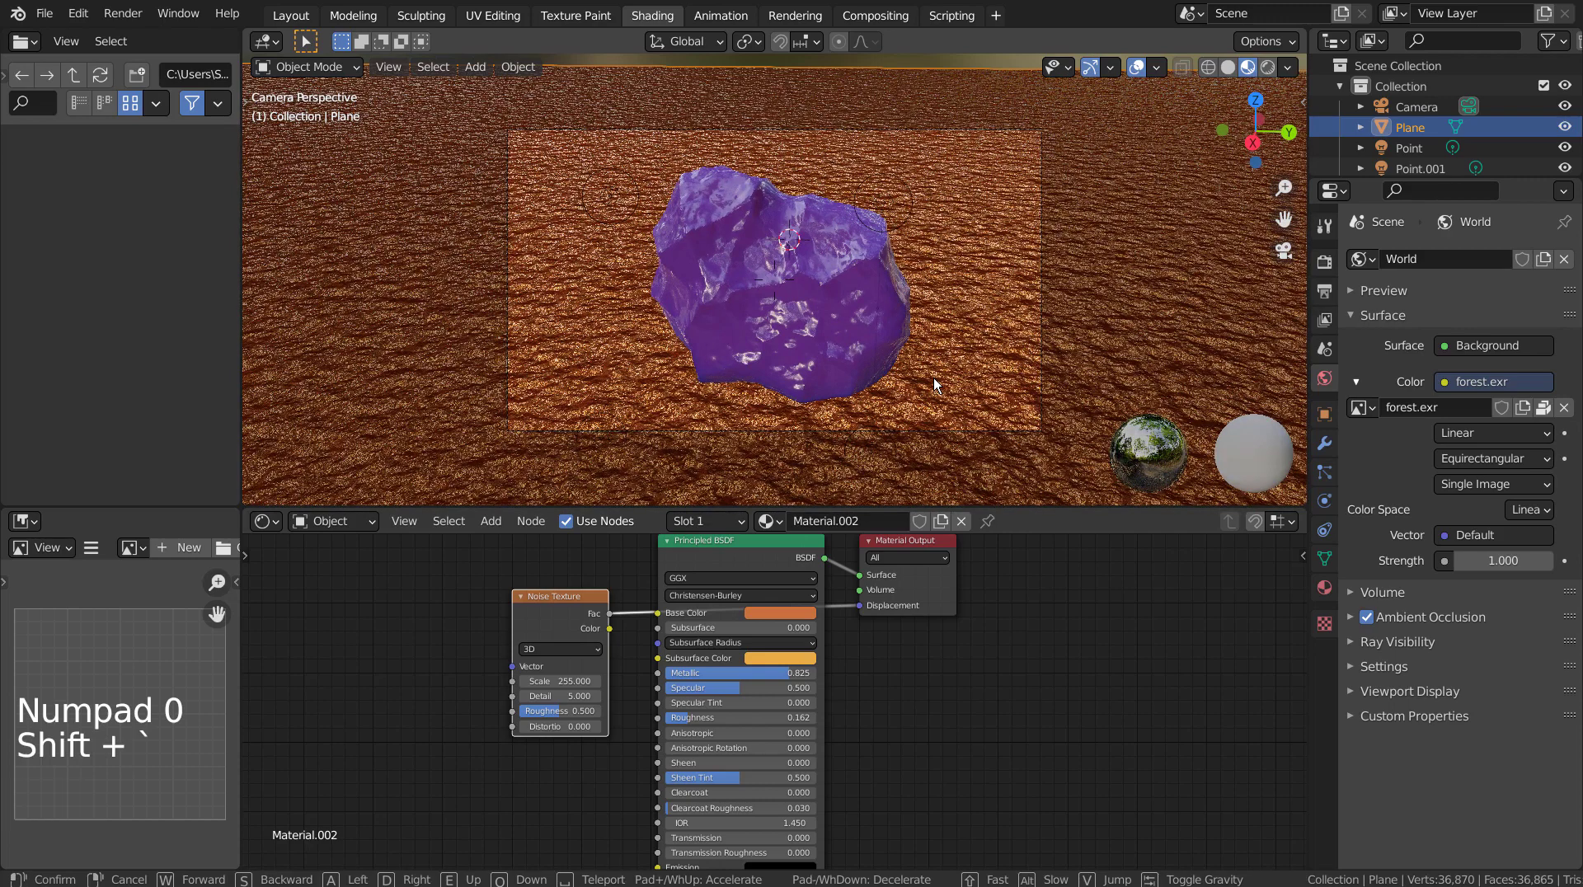
pyautogui.hotkey('shift', '`')
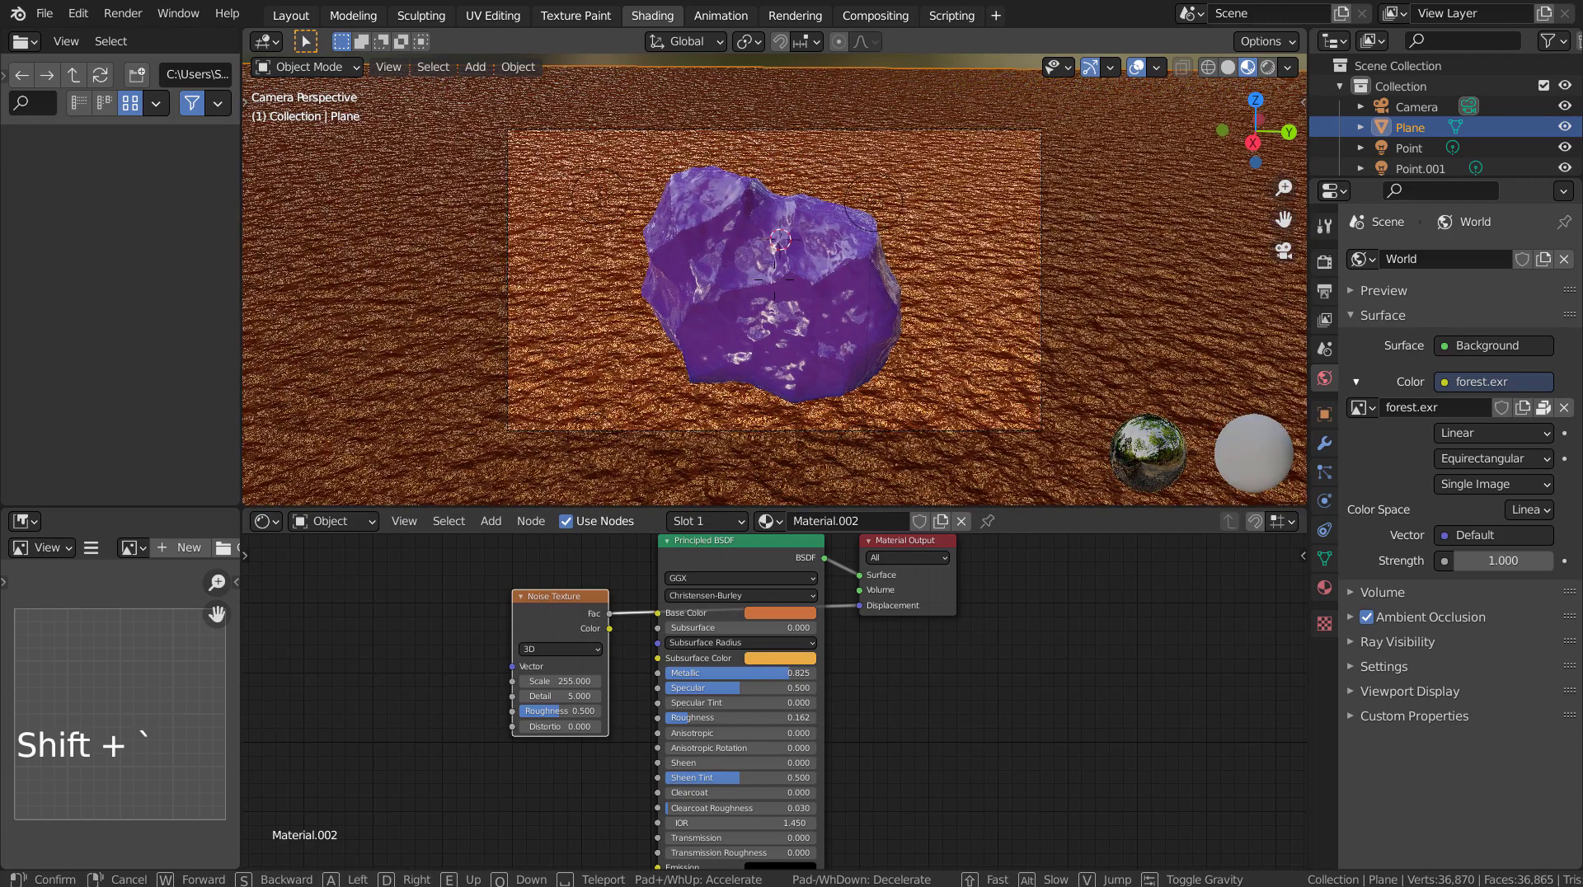
pyautogui.click(774, 280)
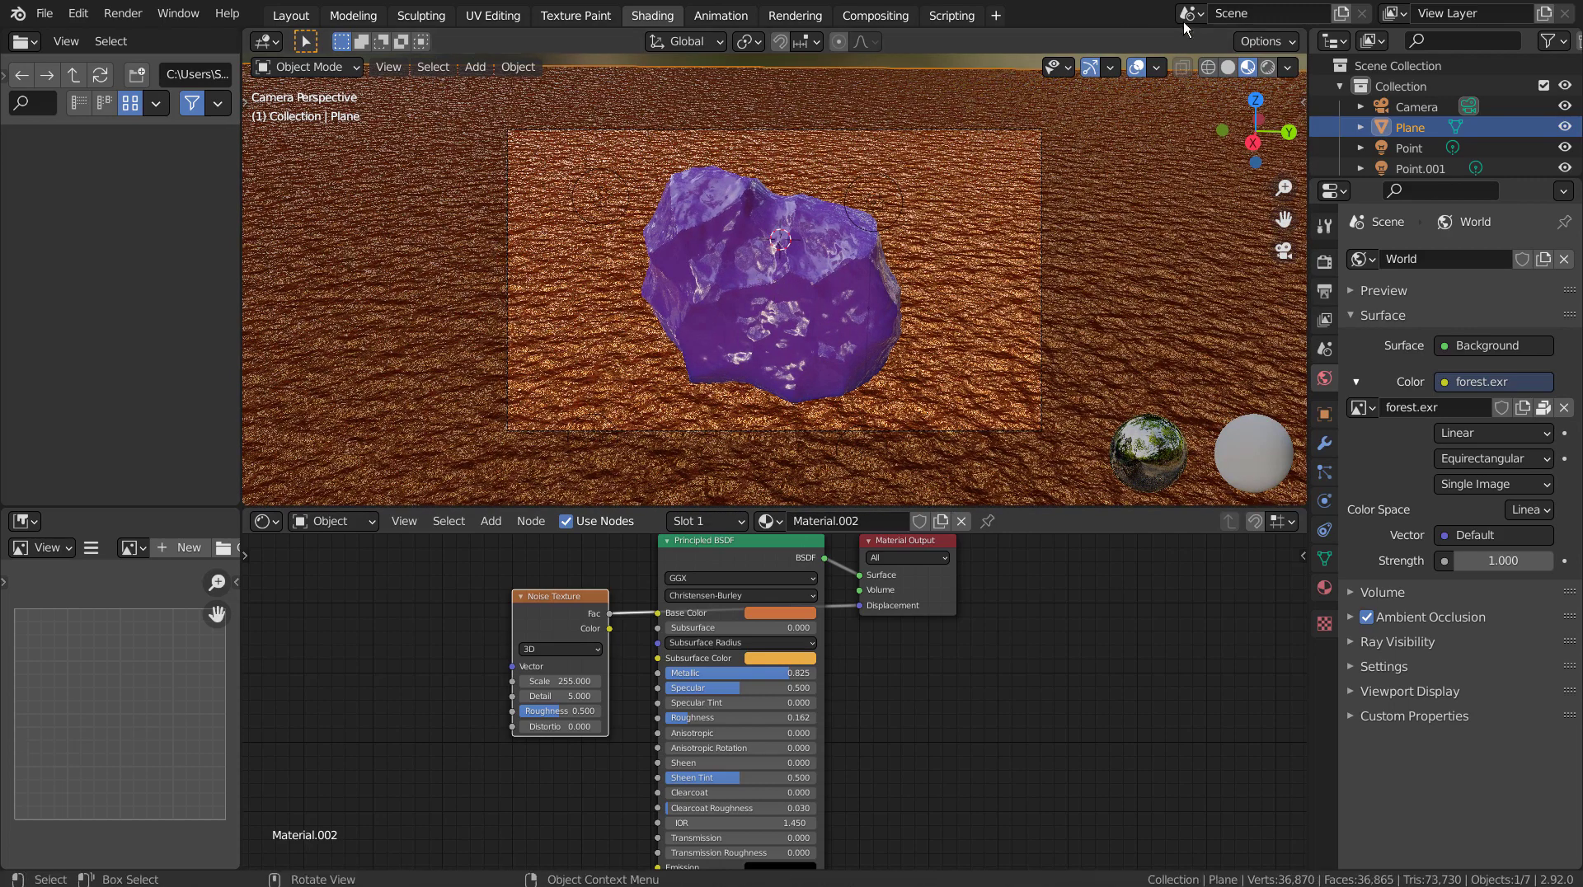
# Preview the scene in rendered shading and lower the ground material's Specular to 0.
pyautogui.click(1268, 66)
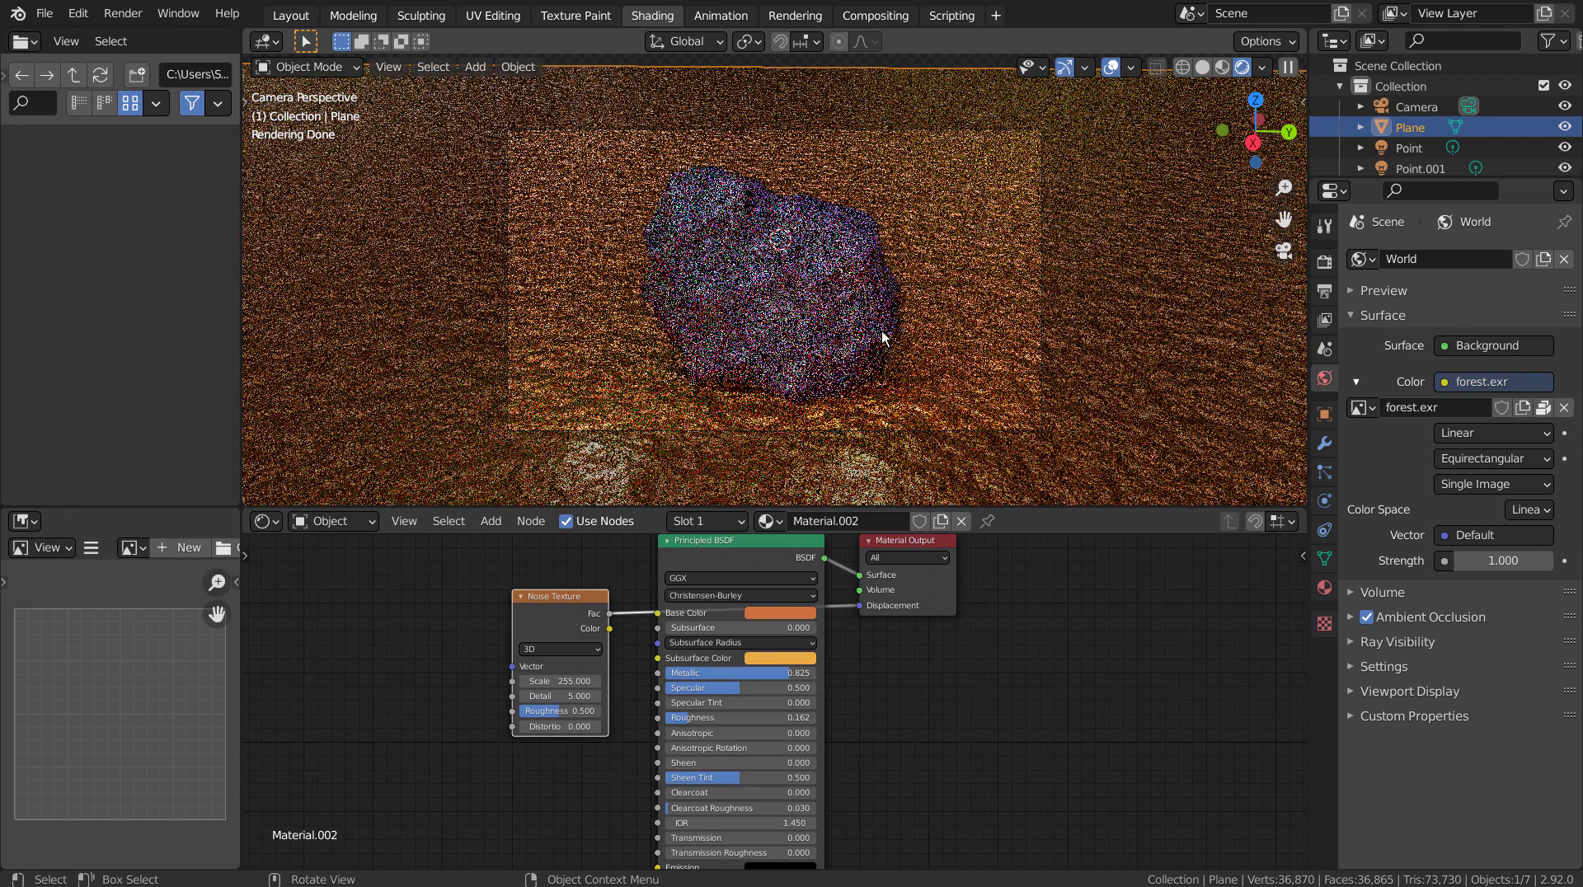
pyautogui.click(1113, 380)
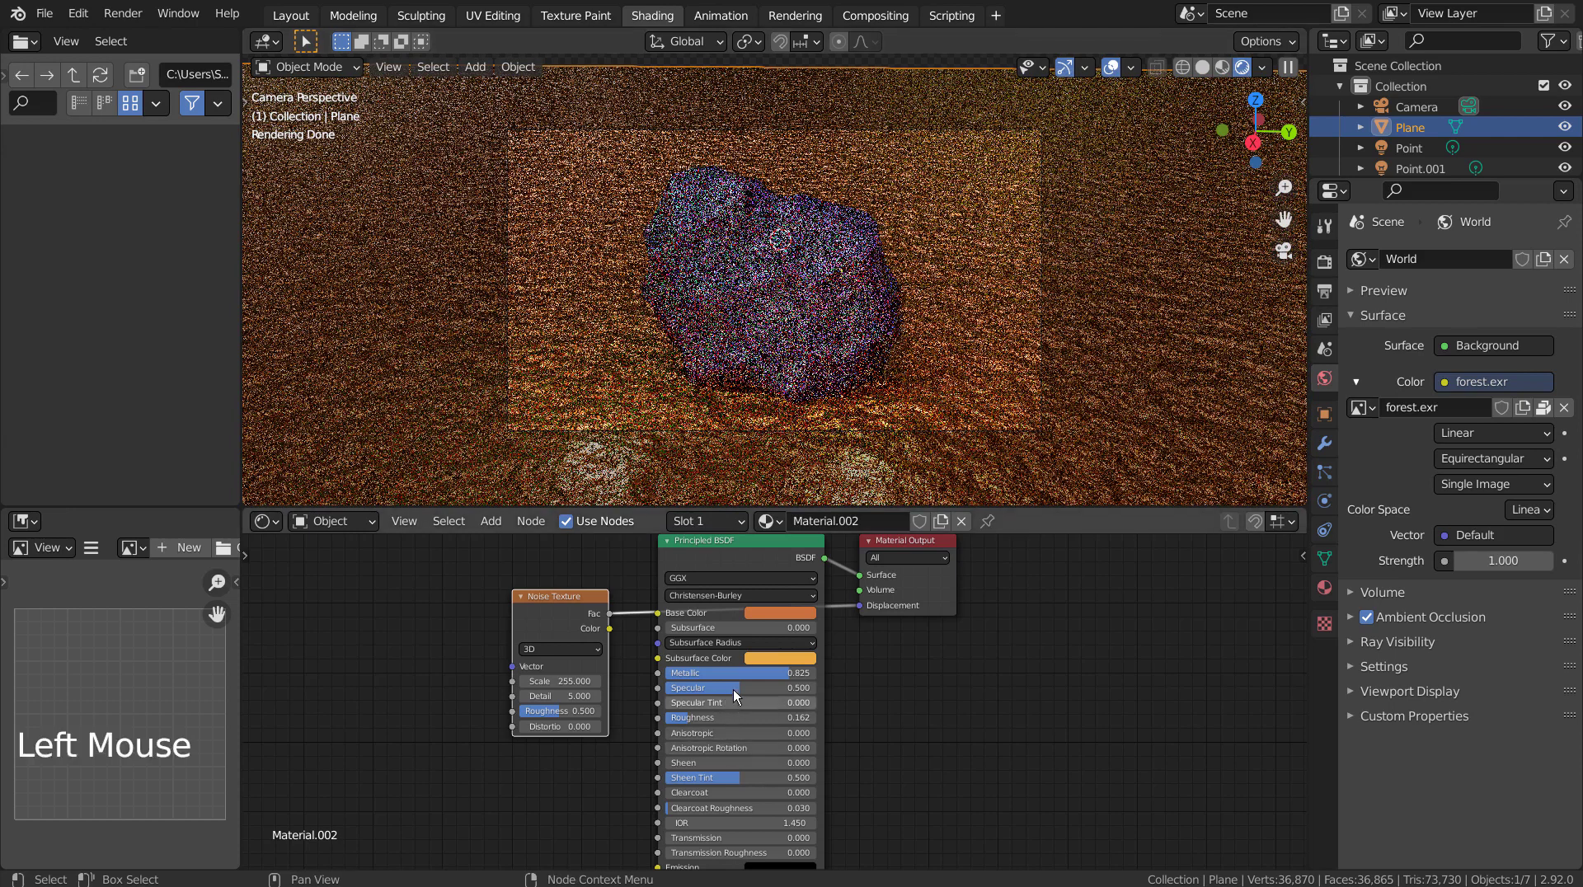
pyautogui.moveTo(737, 685); pyautogui.dragTo(659, 686)
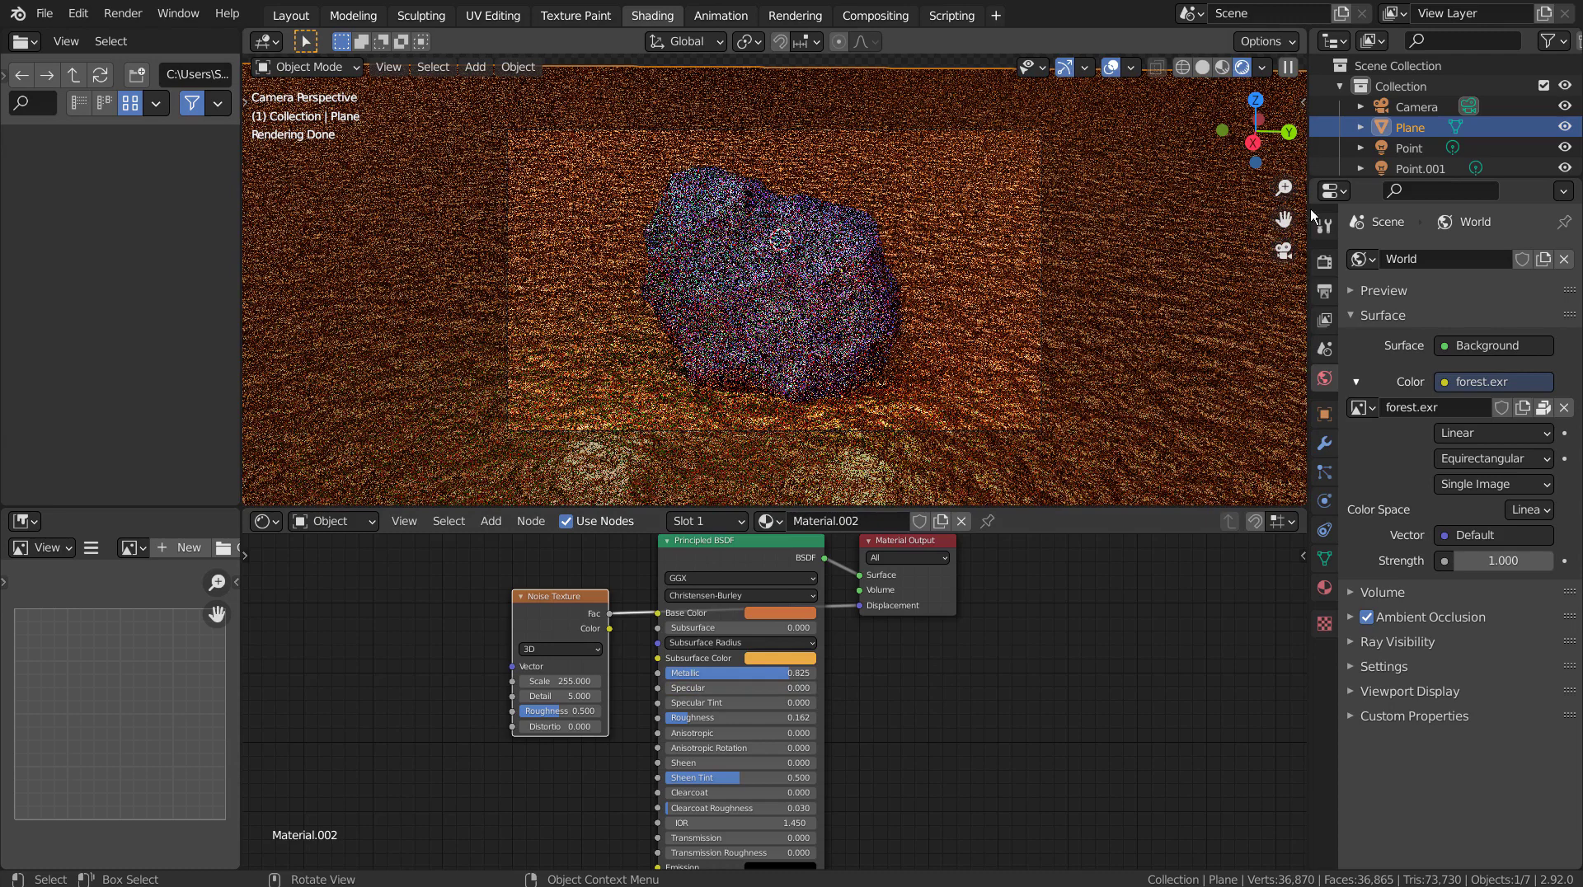
# Set the Cycles viewport samples to 5.
pyautogui.click(1324, 290)
pyautogui.click(1325, 264)
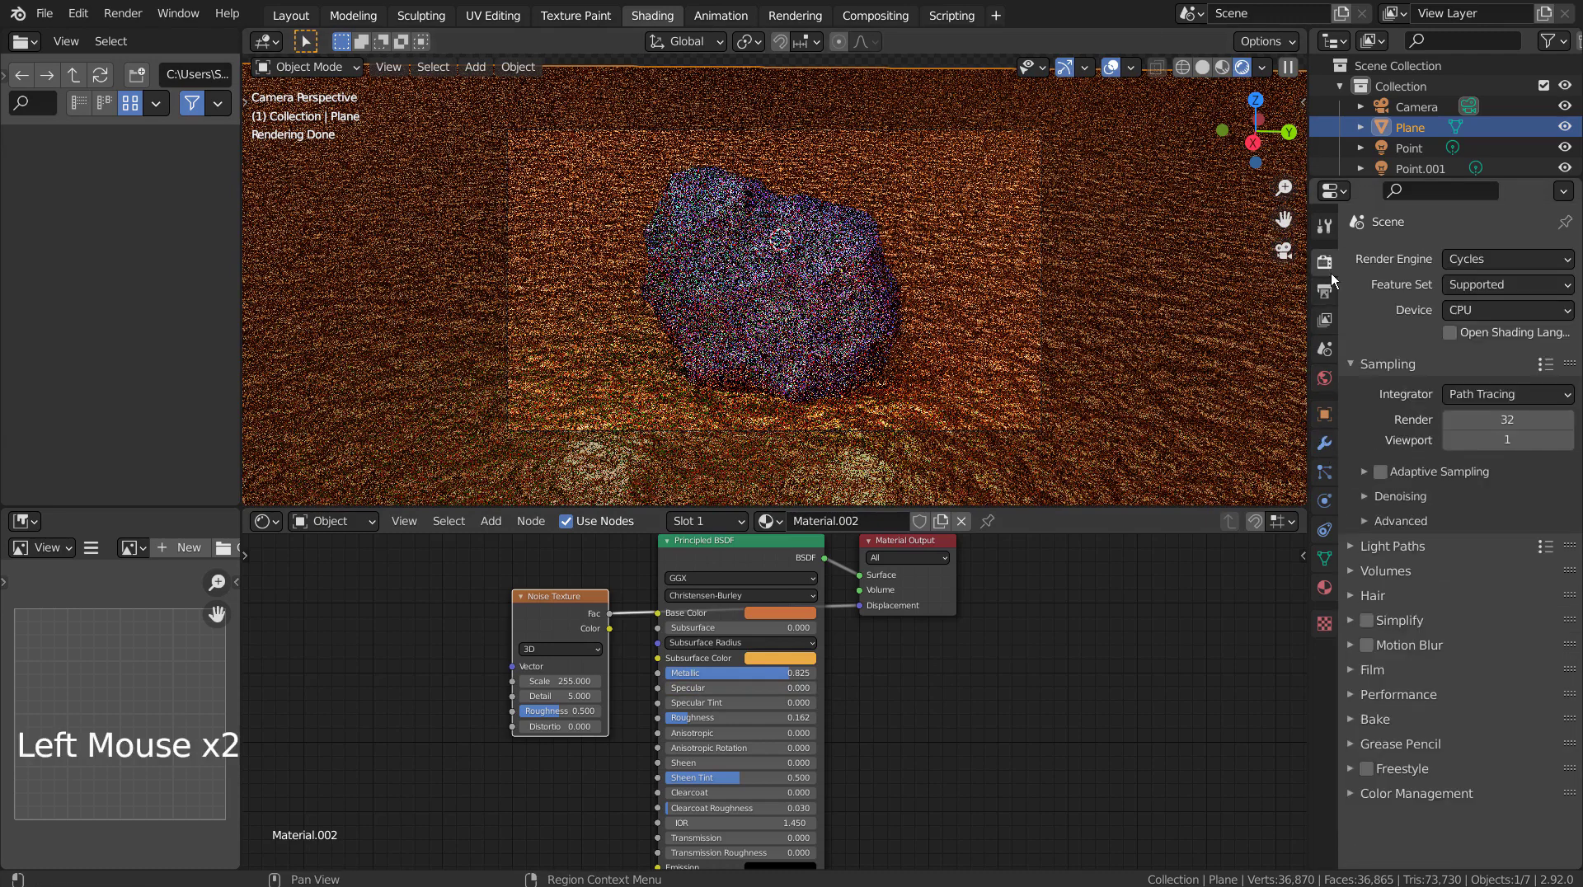
pyautogui.click(1507, 441)
pyautogui.write('5')
pyautogui.press('Return')
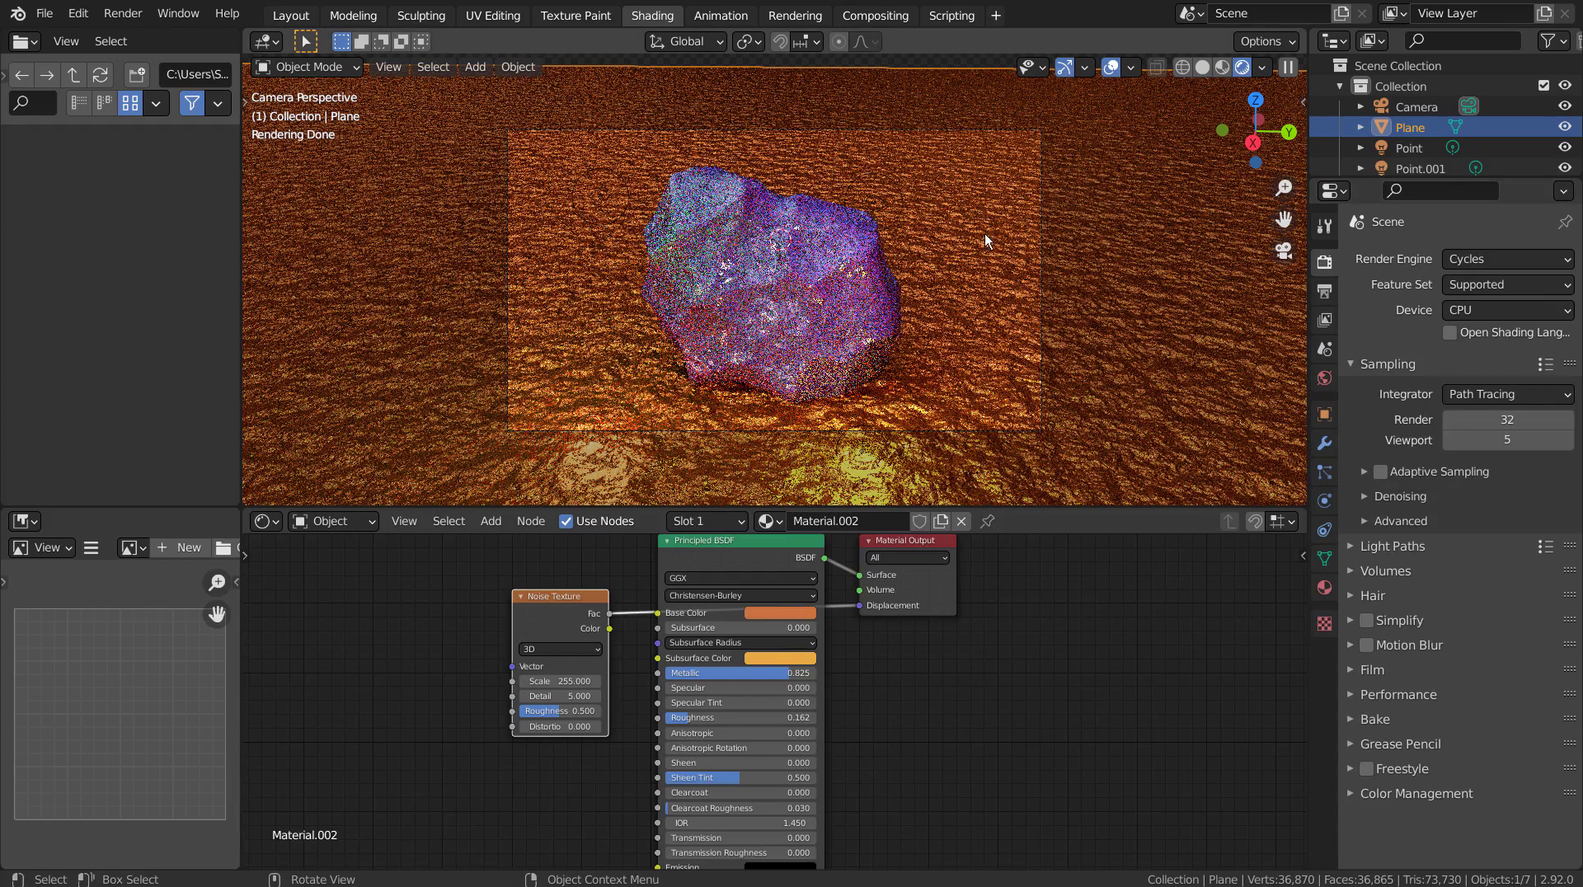
# Open the compositing node setup and toggle its Use Nodes option off and back on.
pyautogui.click(841, 16)
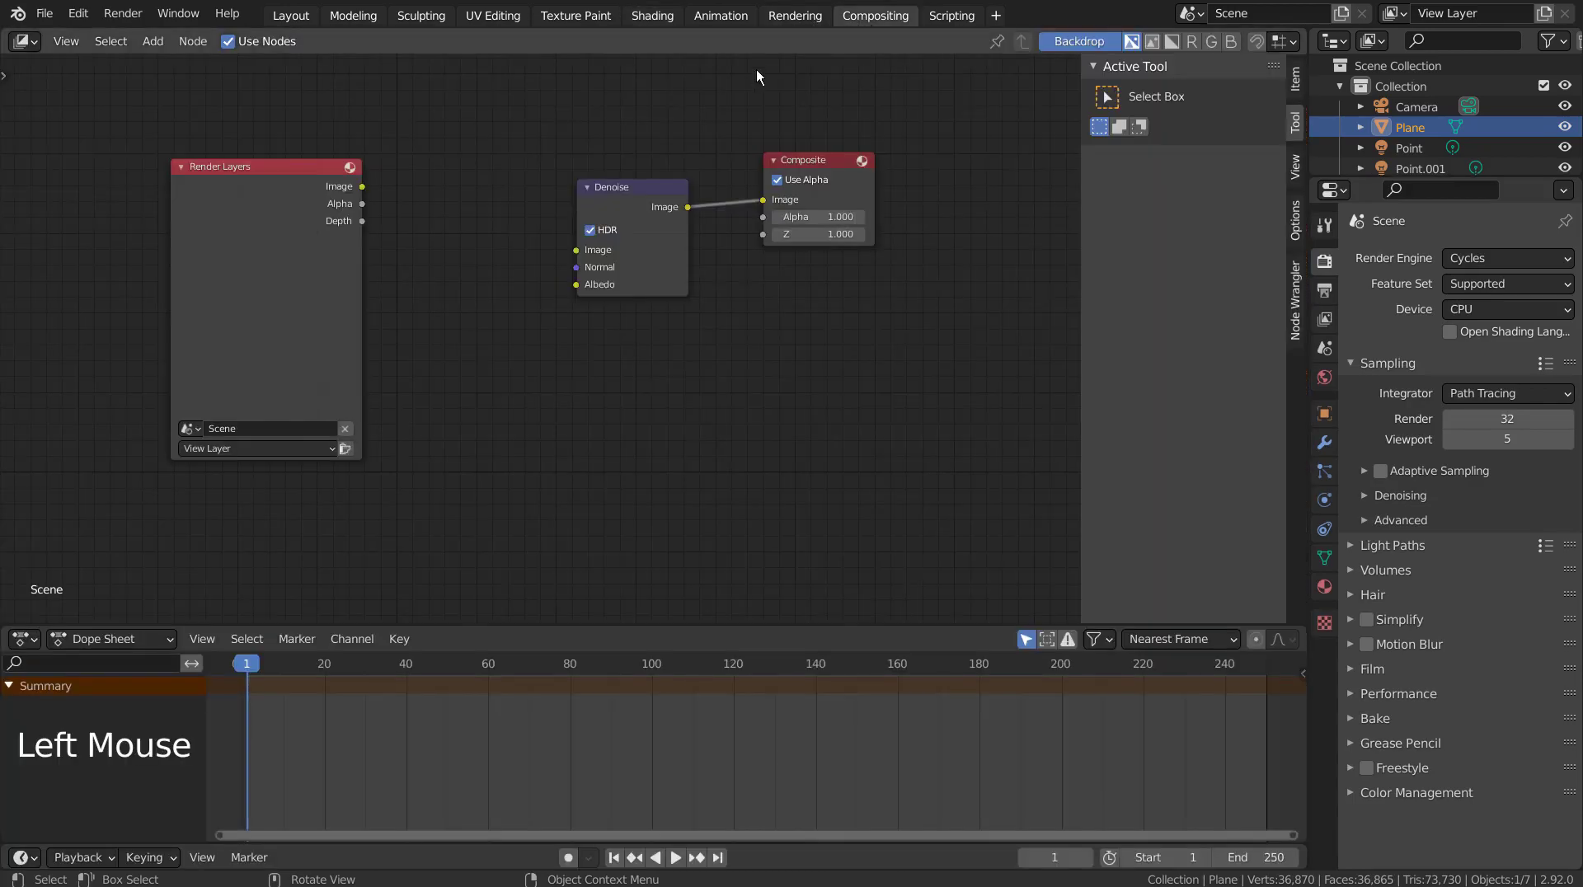
pyautogui.click(223, 43)
pyautogui.click(225, 41)
# Return to the Layout workspace, switch the camera view to solid shading and deselect the ground plane.
pyautogui.click(353, 15)
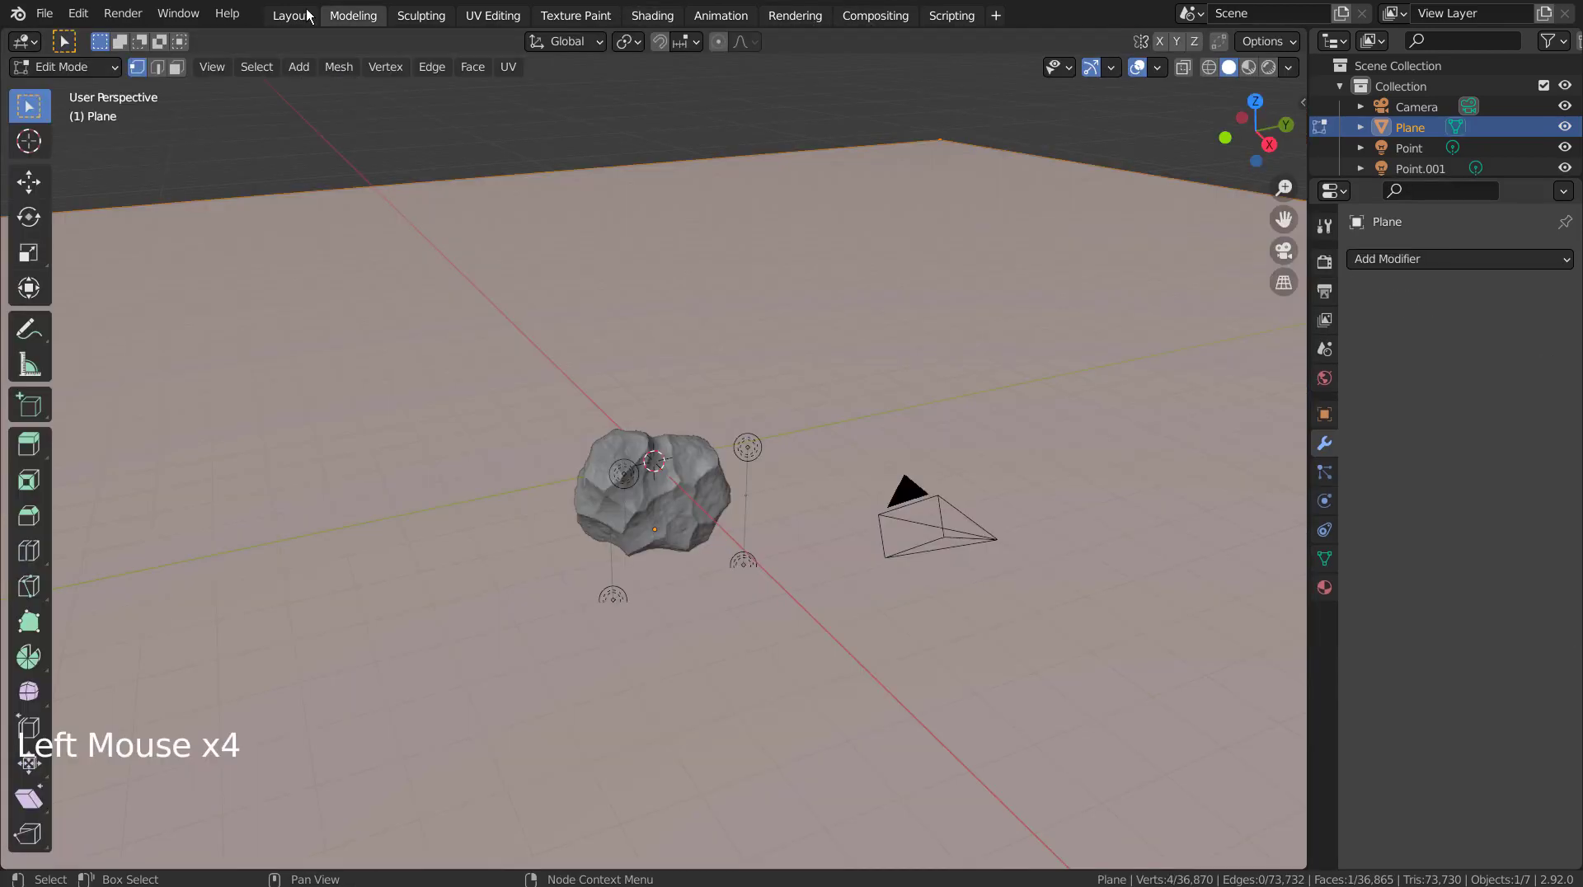
pyautogui.click(290, 16)
pyautogui.click(1219, 70)
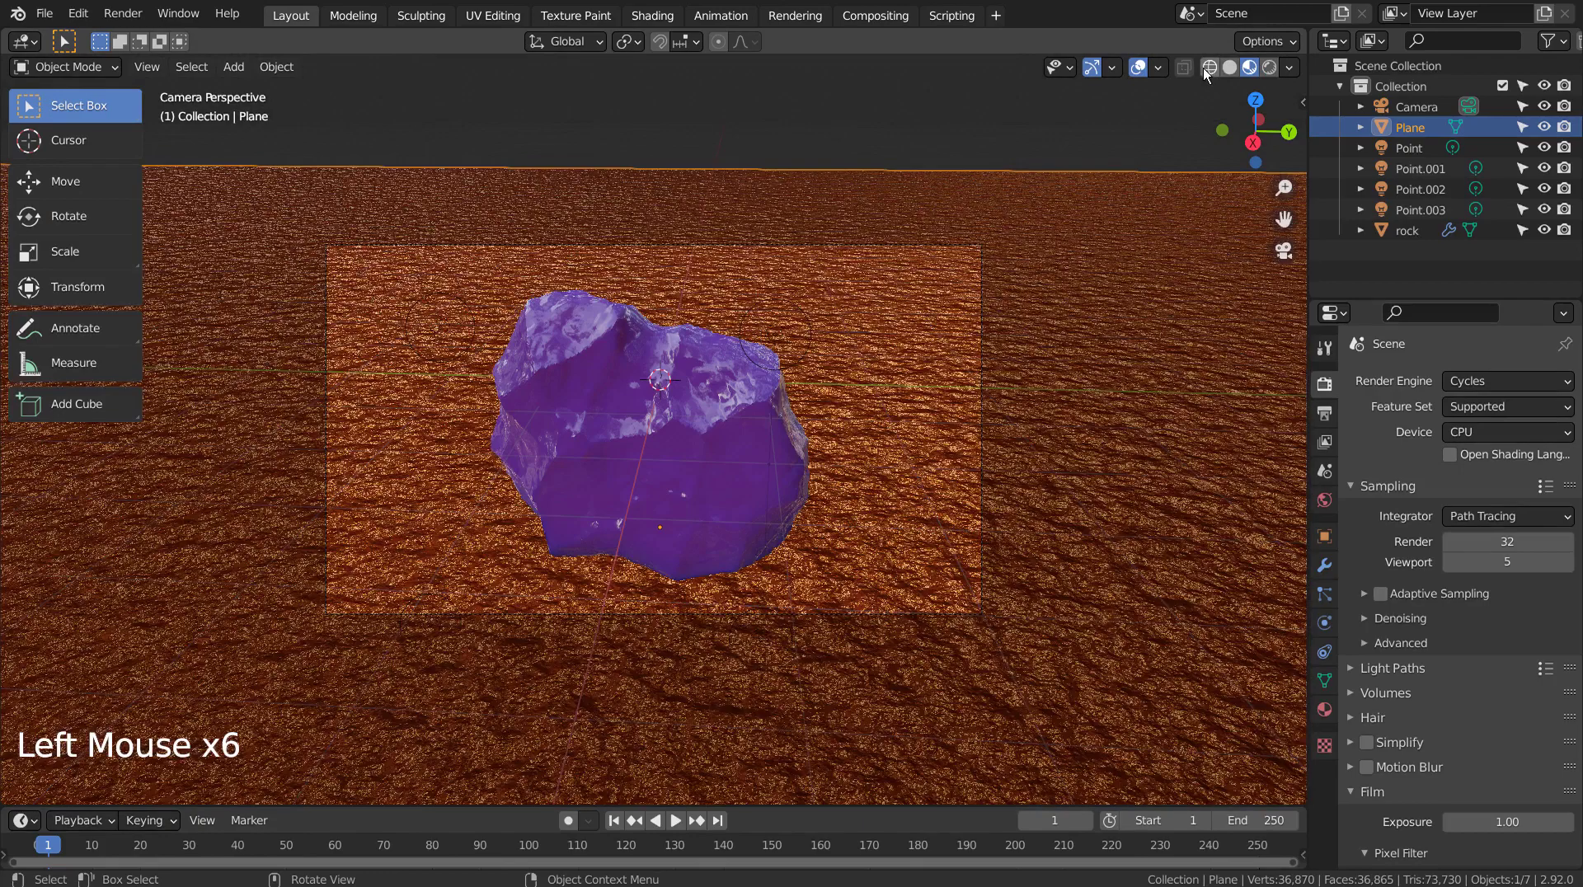
pyautogui.click(1204, 68)
pyautogui.click(844, 129)
# Save the file and render the image from the camera.
pyautogui.hotkey('ctrl', 's')
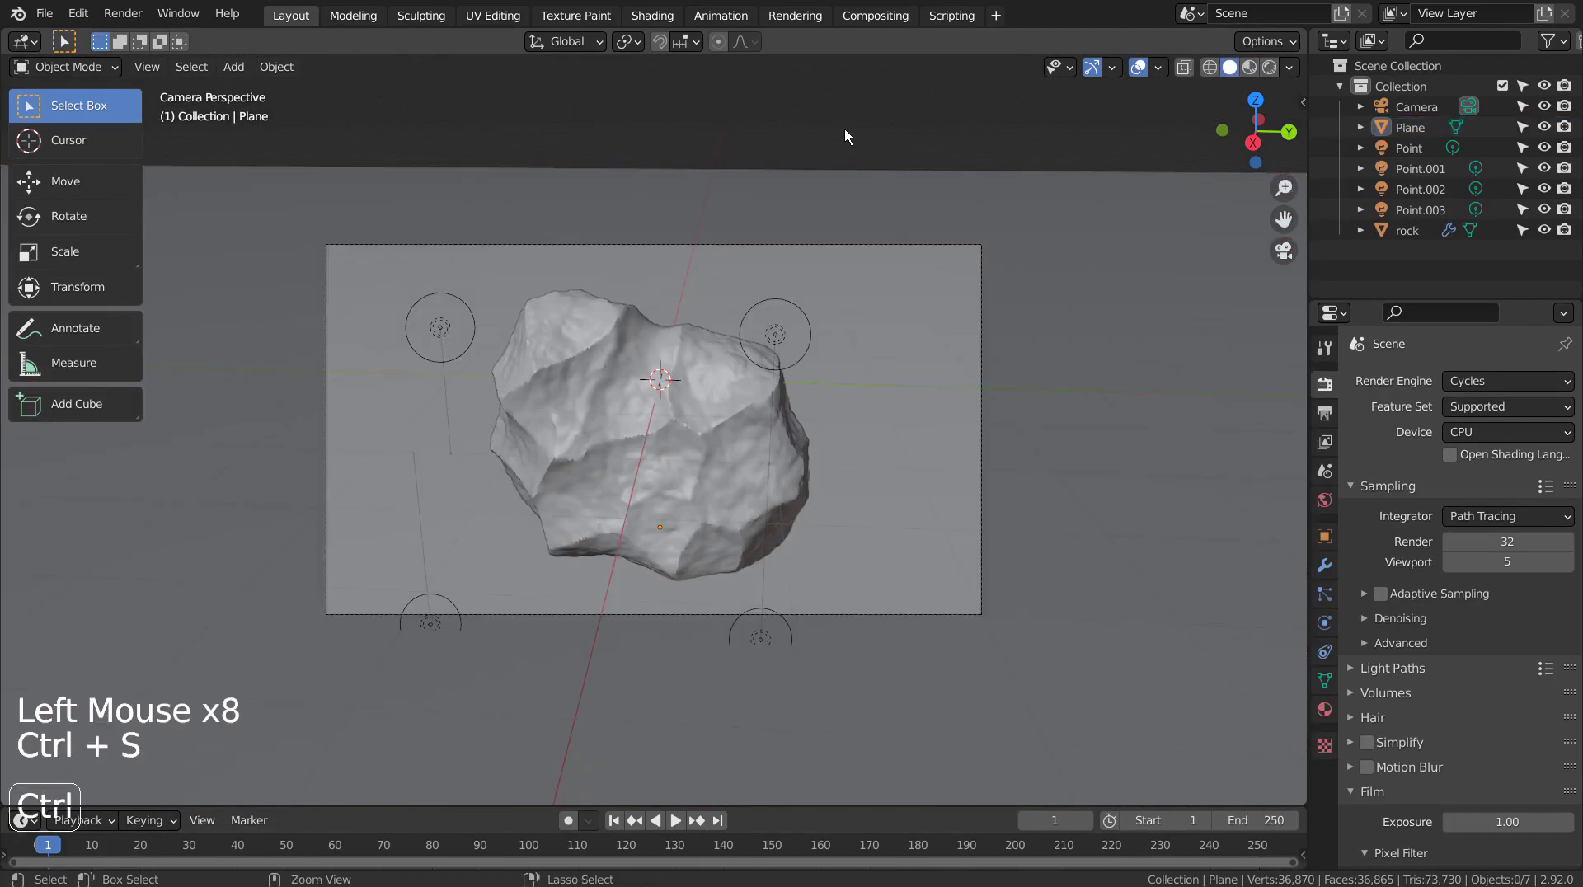
pyautogui.press('F12')
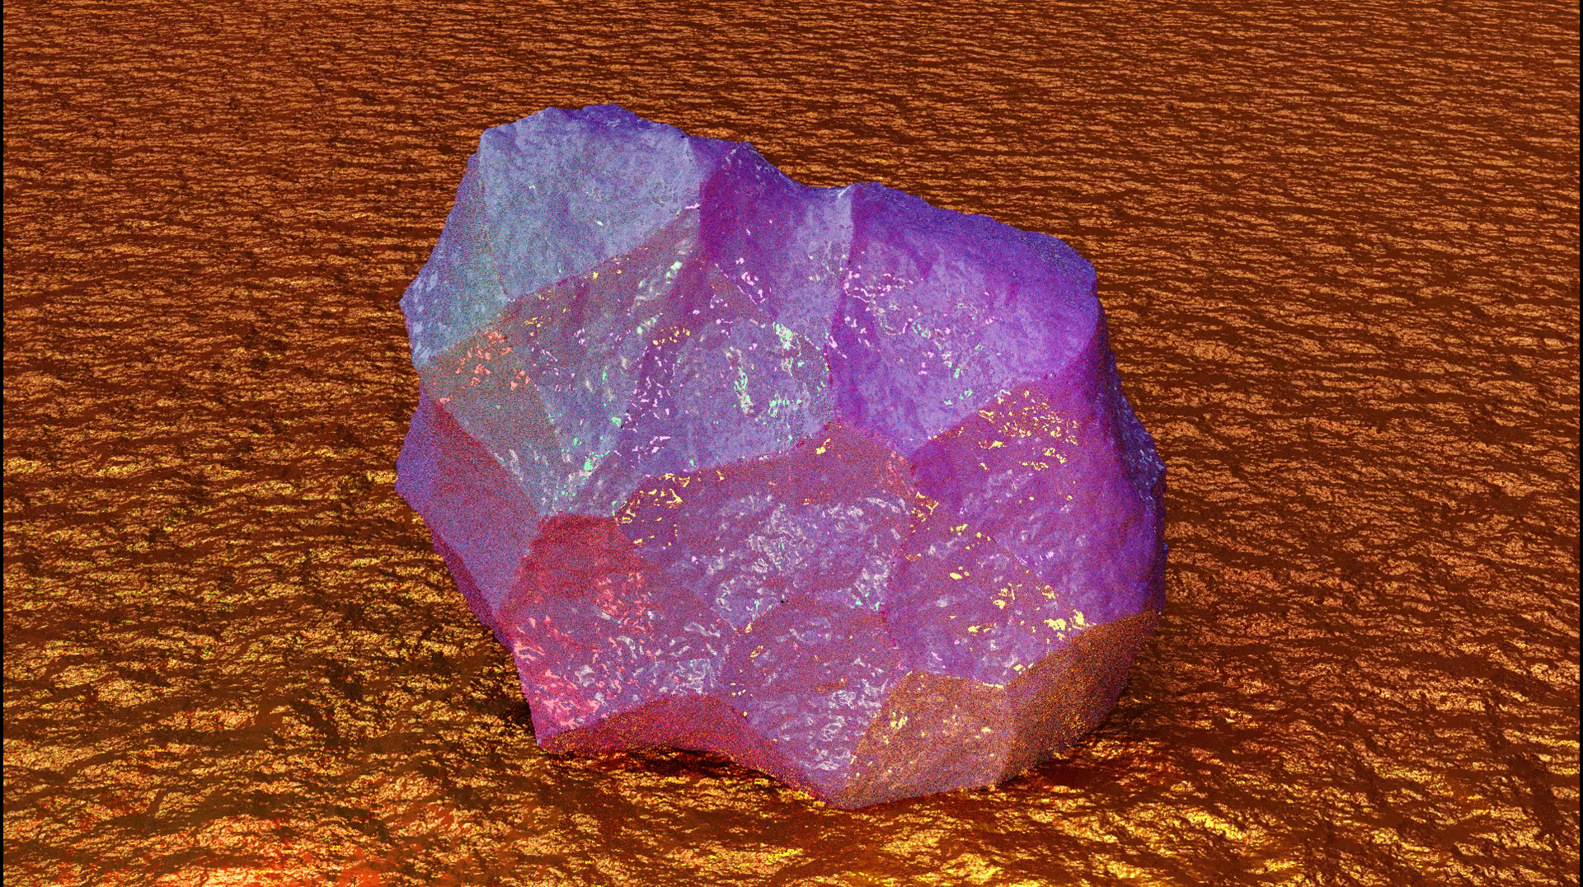